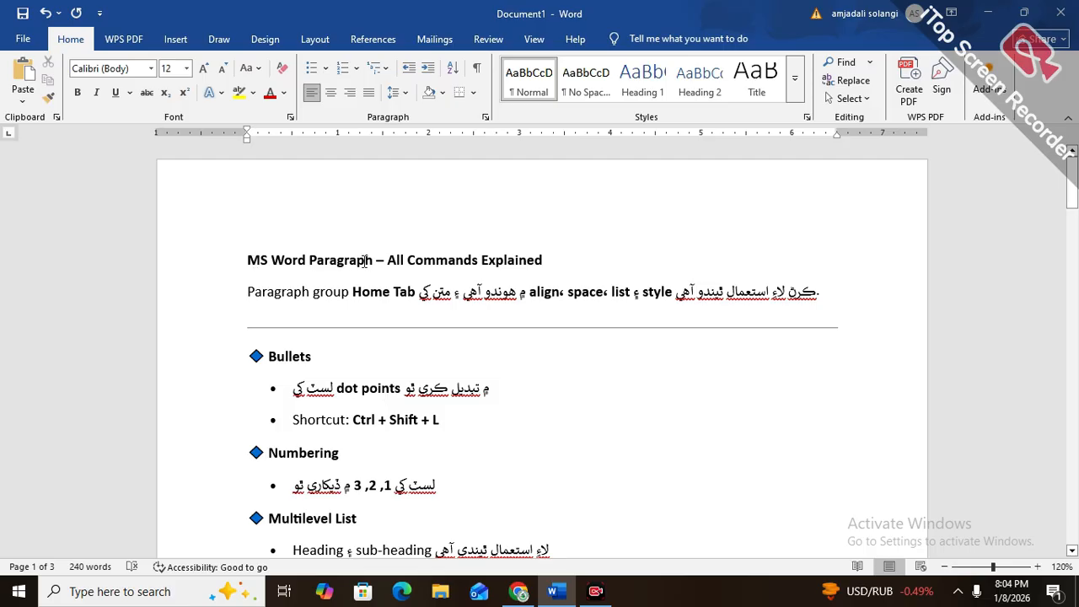
Try right and centre alignment on the title "MS Word Paragraph – All Commands Explained", finishing with left alignment
left_click_drag(244, 264, 531, 274)
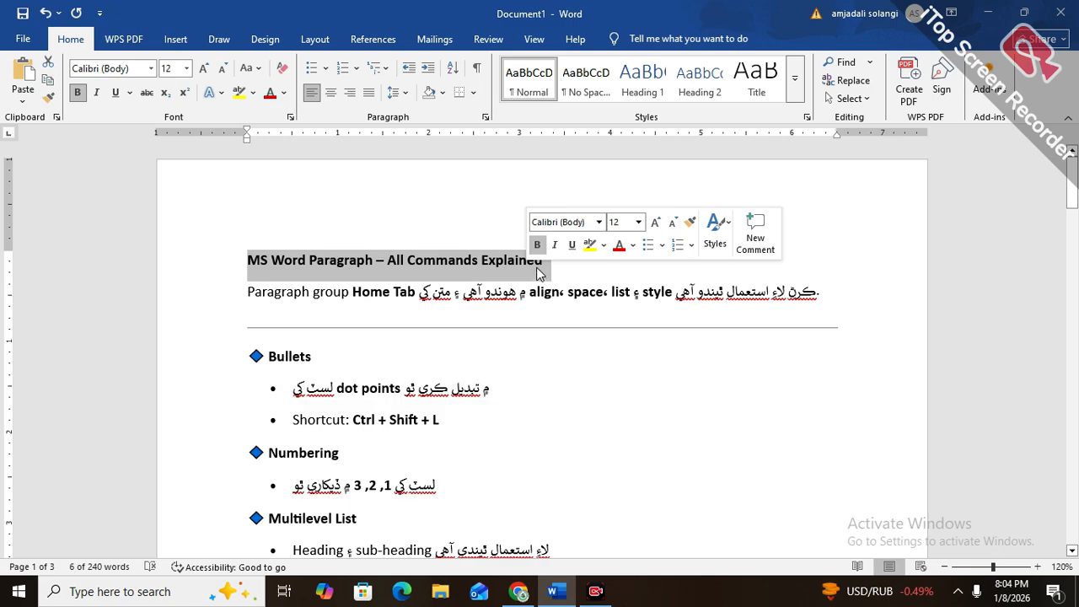
left_click(350, 94)
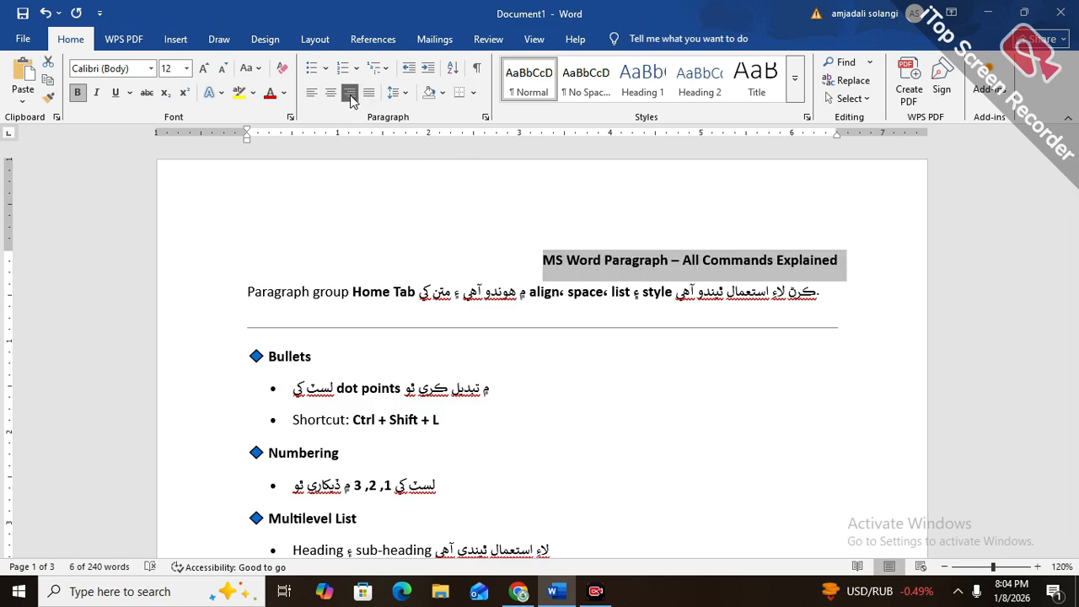
left_click(331, 94)
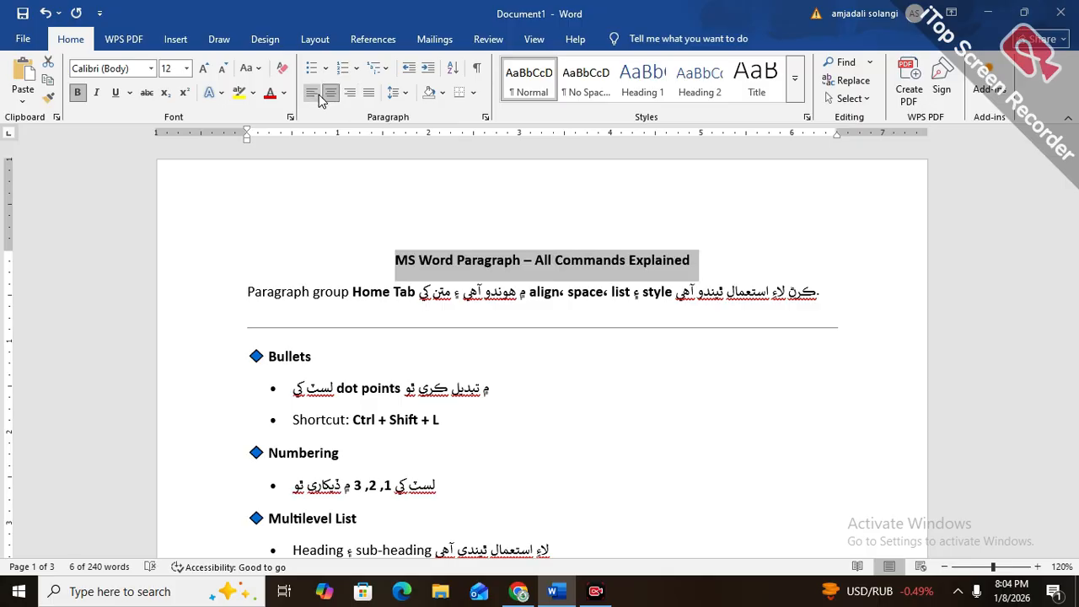
left_click(318, 94)
key("ctrl+r")
key("ctrl+e")
left_click(319, 101)
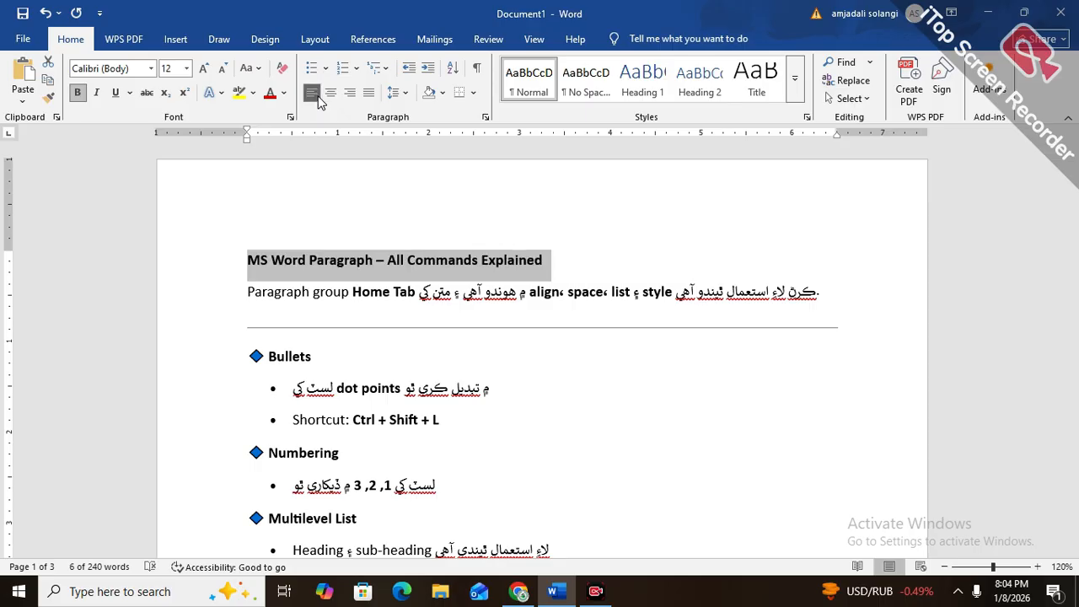
Add a blank line above the title and generate sample paragraphs there with =rand()
key("Left")
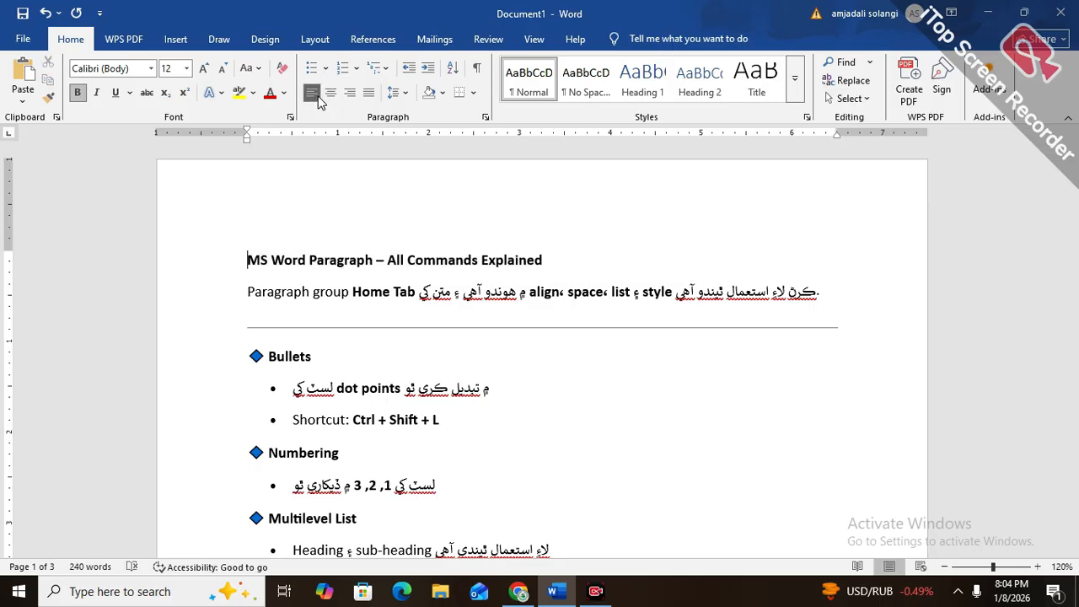
key("Return")
key("Up")
type("=rand()\\")
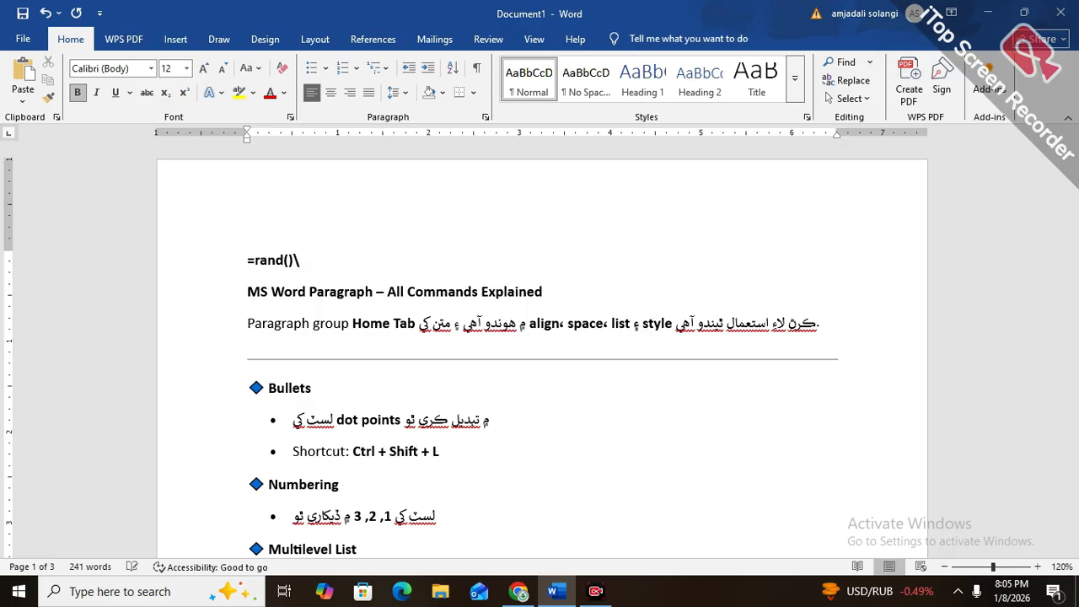
key("BackSpace")
key("Return")
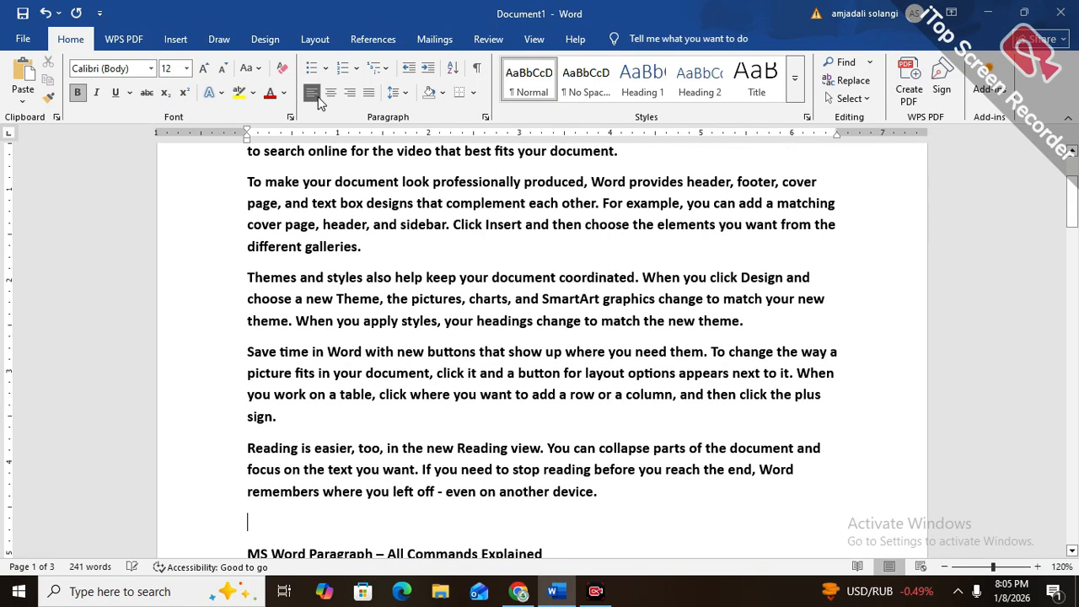
Justify all the generated sample paragraphs above the title
left_click_drag(614, 497, 266, 290)
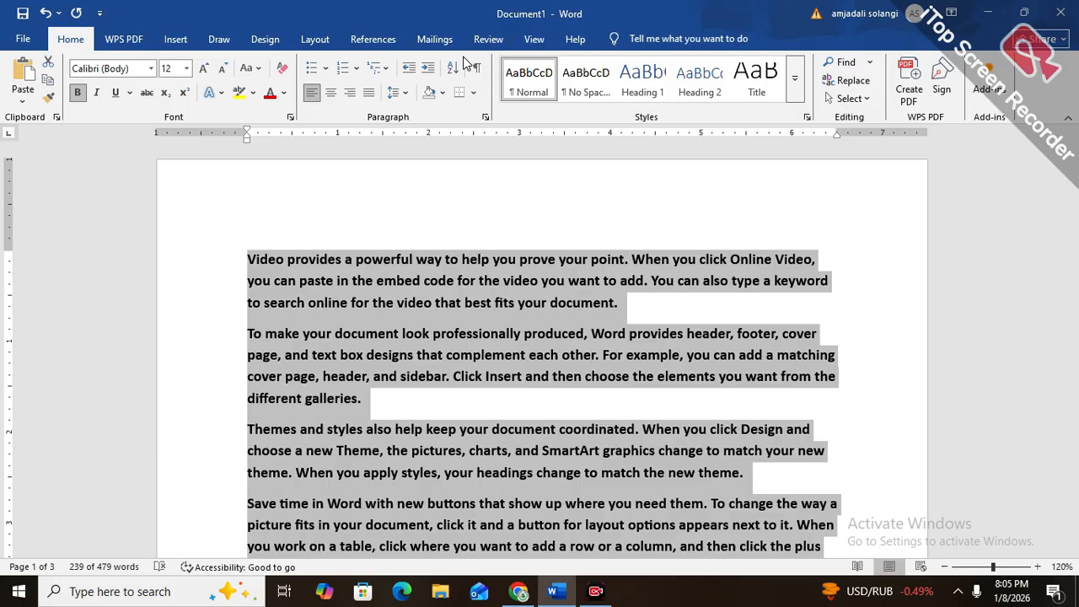
left_click(368, 93)
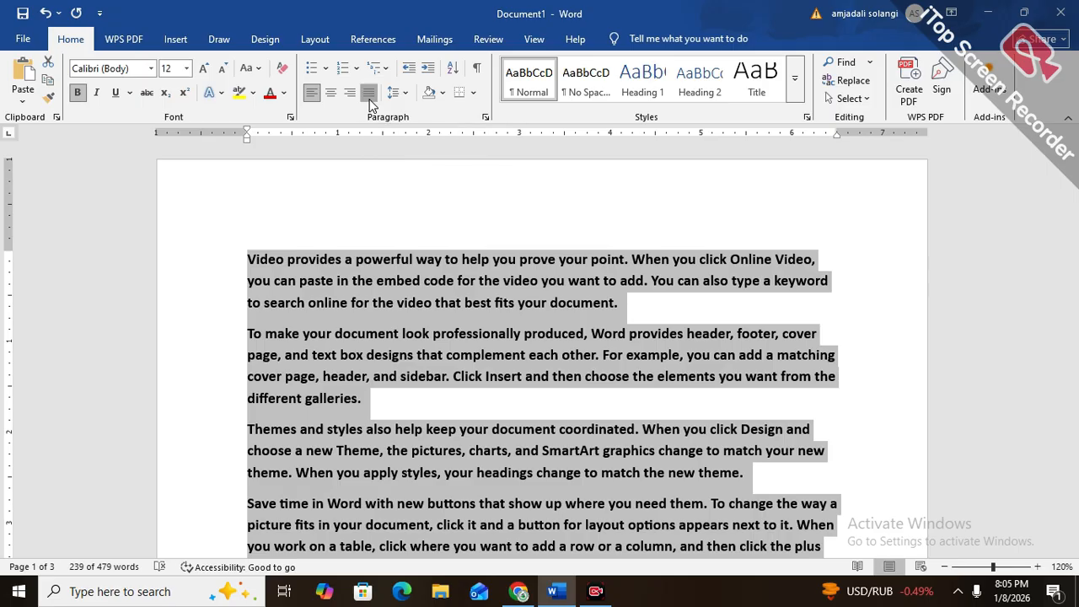
left_click(368, 93)
left_click(368, 93)
left_click(369, 93)
left_click(368, 93)
left_click(369, 93)
left_click(369, 92)
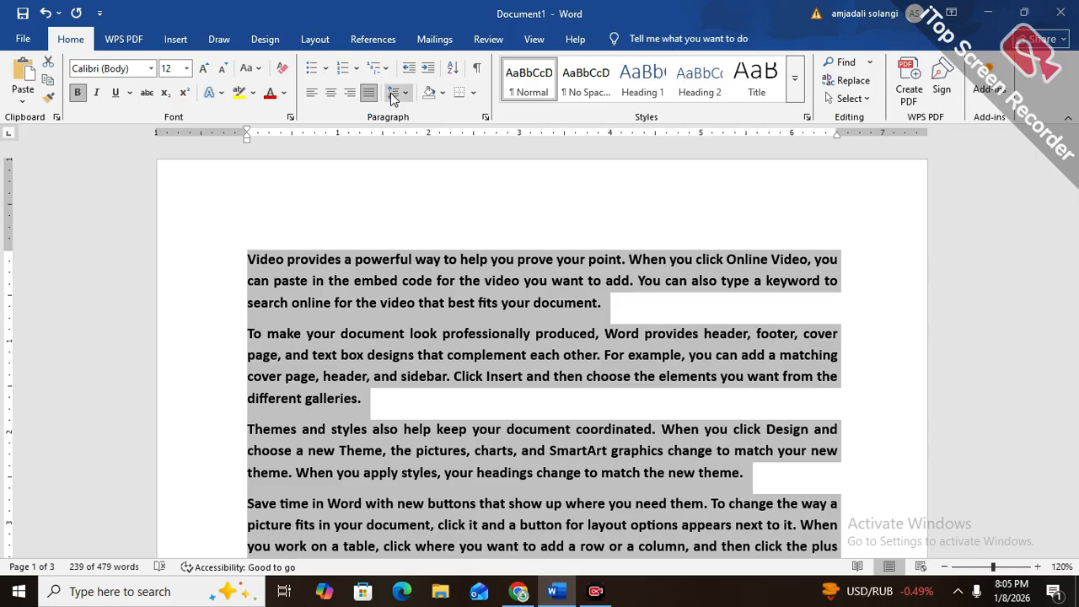
Try 1.15, 1.5 and 2.0 line spacing on the sample paragraphs, finishing with 1.0
left_click(392, 94)
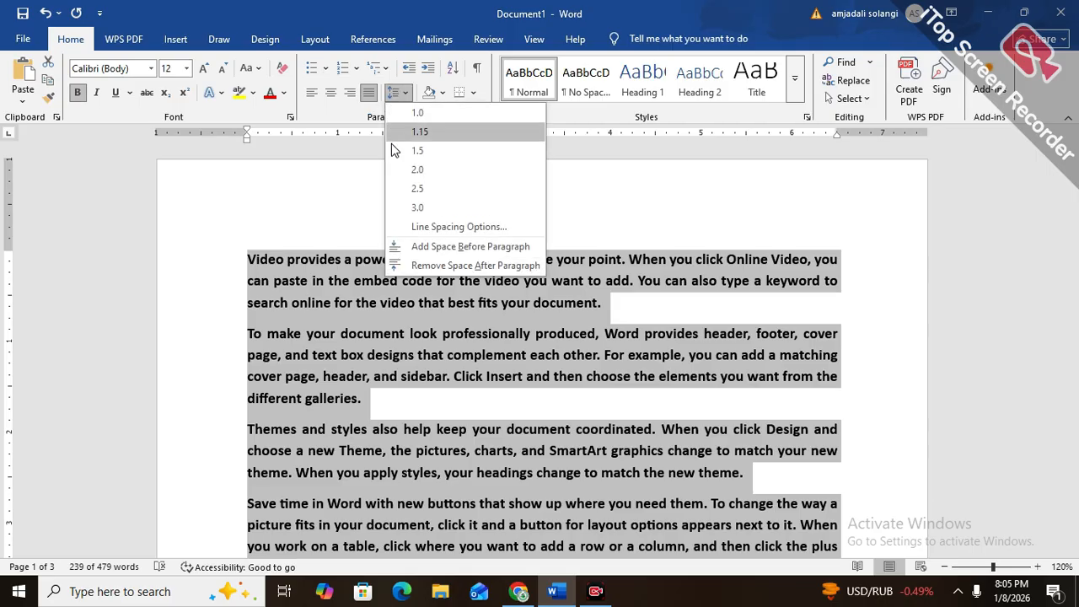
left_click(392, 95)
left_click(392, 97)
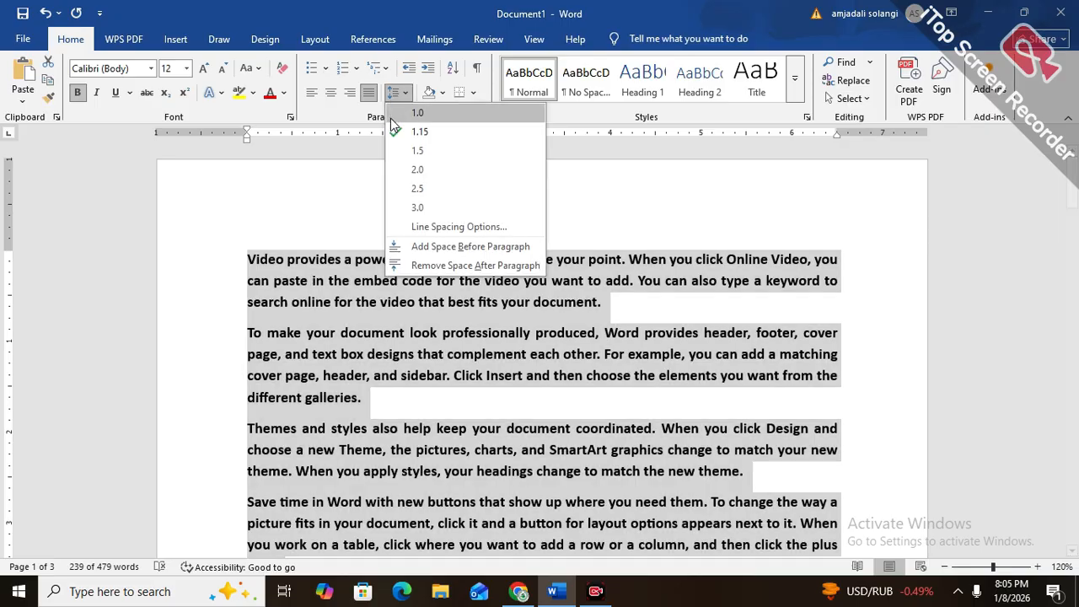
left_click(392, 95)
left_click(392, 94)
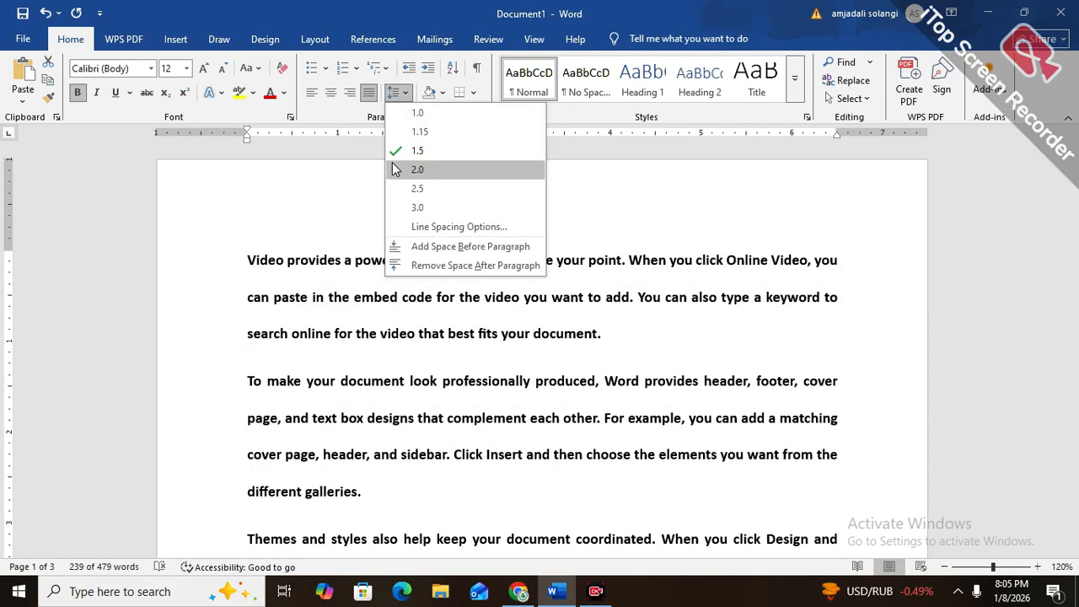
left_click(397, 169)
left_click(392, 95)
left_click(403, 109)
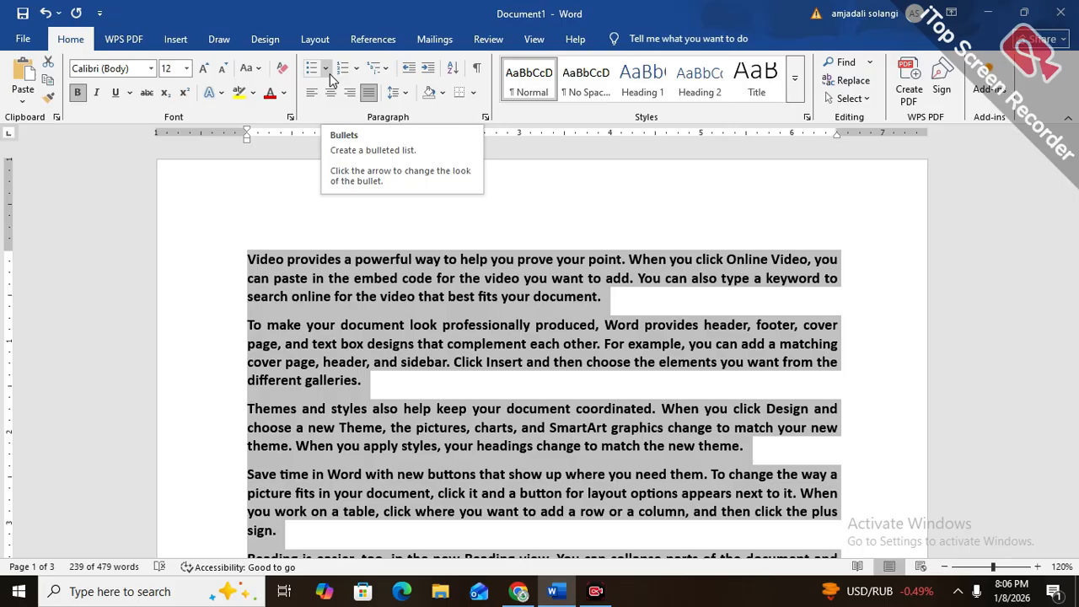
Turn the selected sample paragraphs into a bulleted list with the four-diamond bullet
left_click(326, 73)
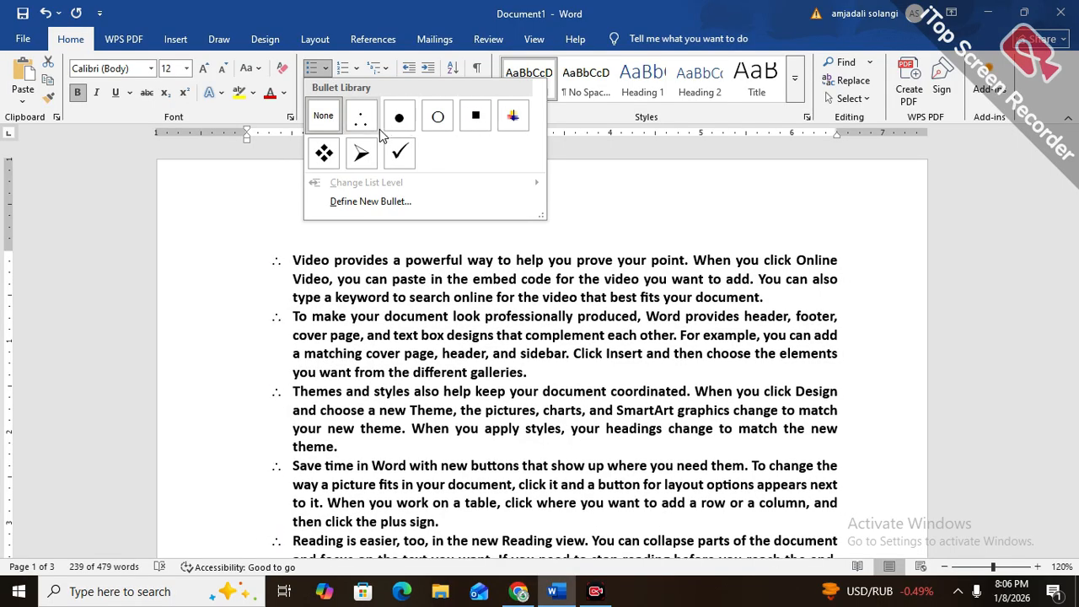
left_click(323, 152)
scroll(354, 253, "down", 3)
scroll(358, 281, "up", 3)
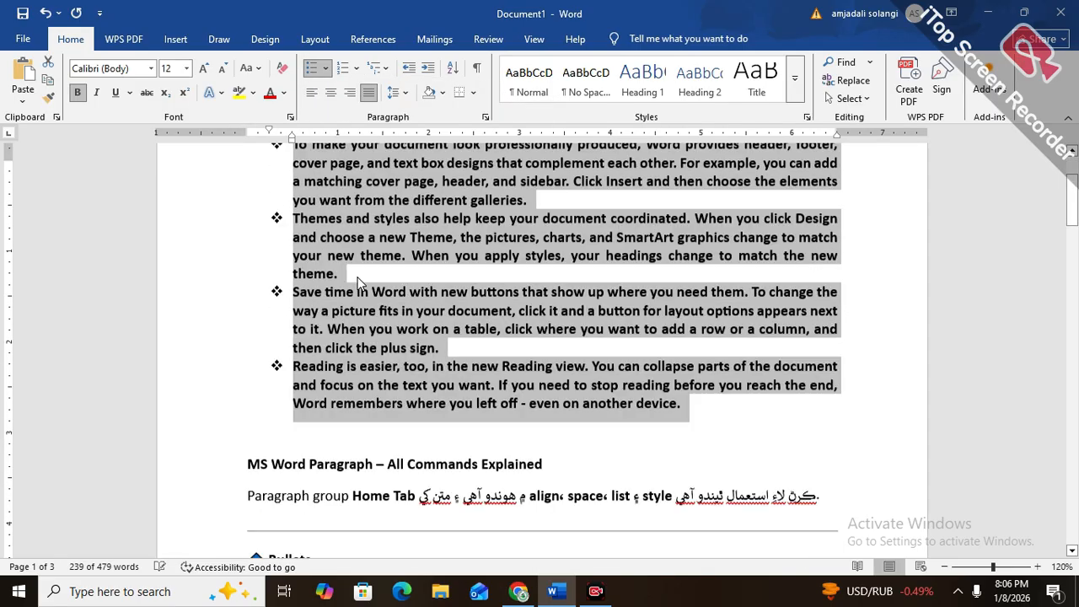
Begin defining a new bullet for the selected list, with its alignment set to Left
left_click(325, 69)
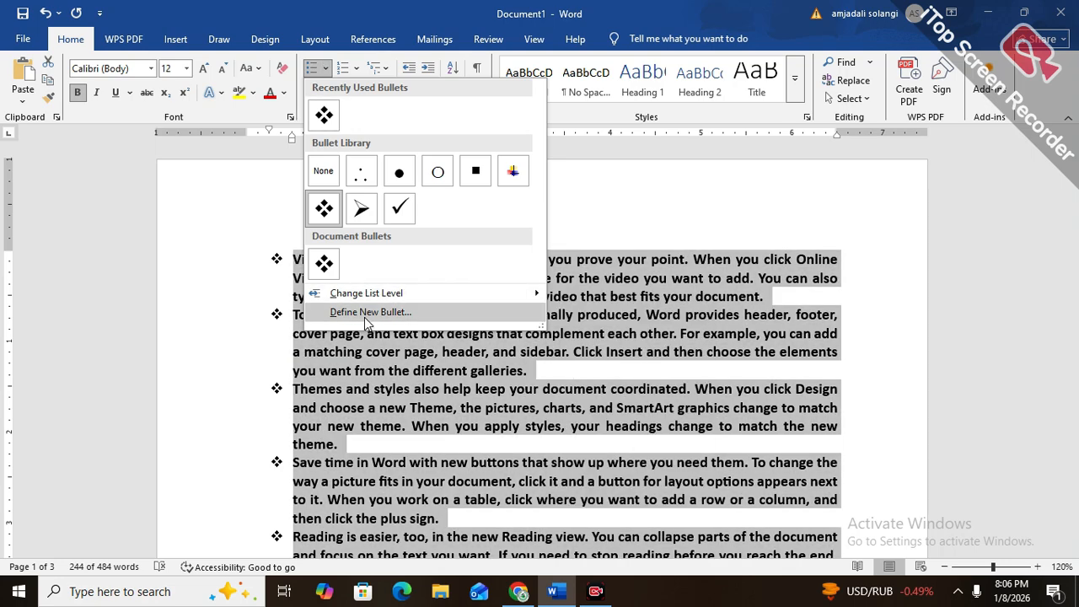
left_click(365, 318)
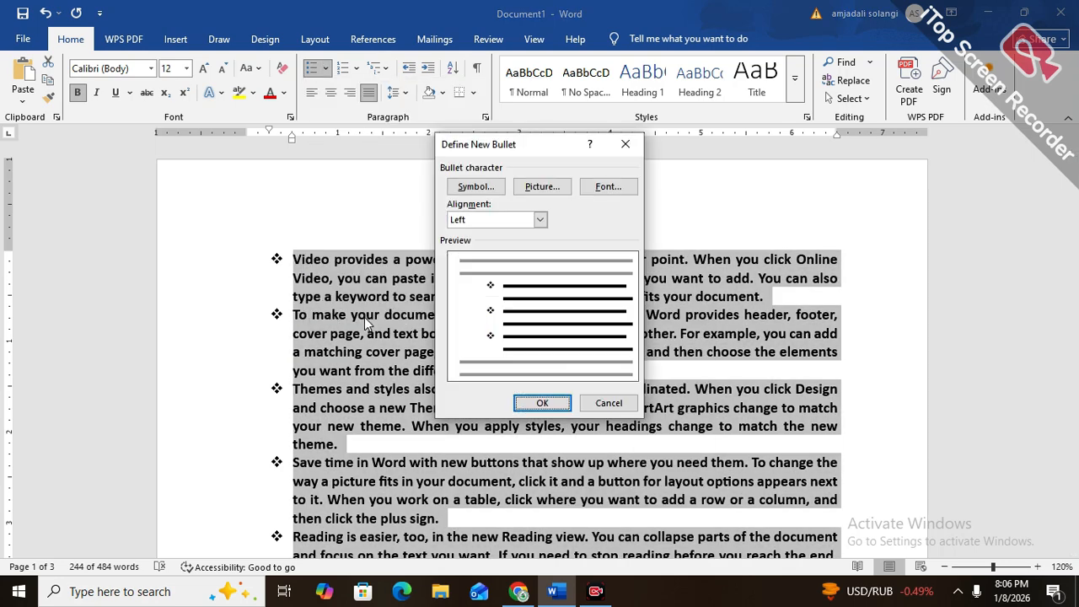
left_click_drag(540, 148, 648, 153)
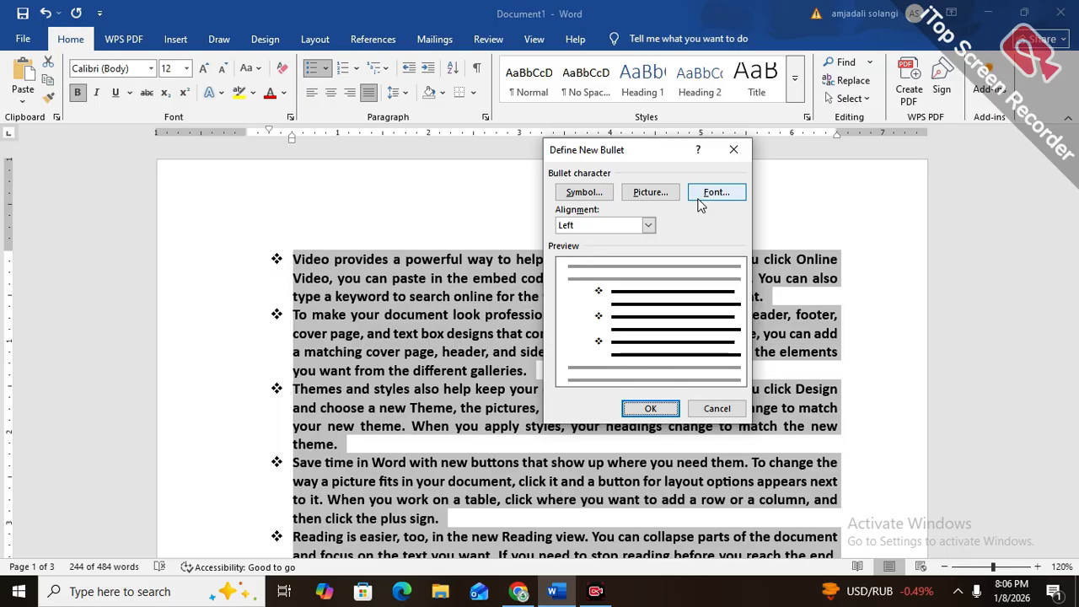
left_click(564, 226)
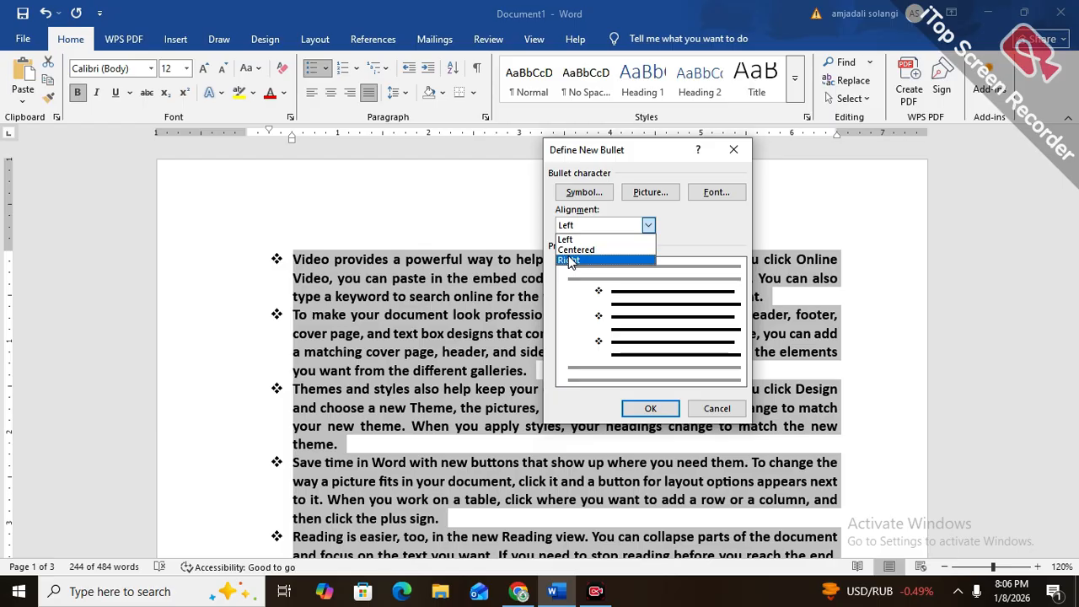
left_click(565, 238)
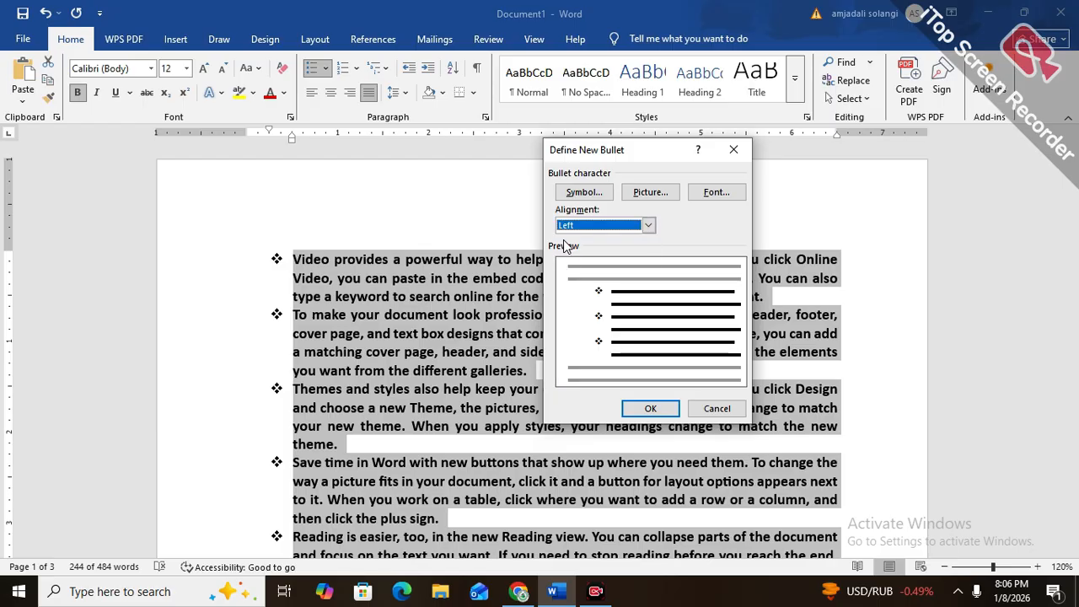
Choose Wingdings symbol 204 as the new bullet character and apply it to the list
left_click(579, 194)
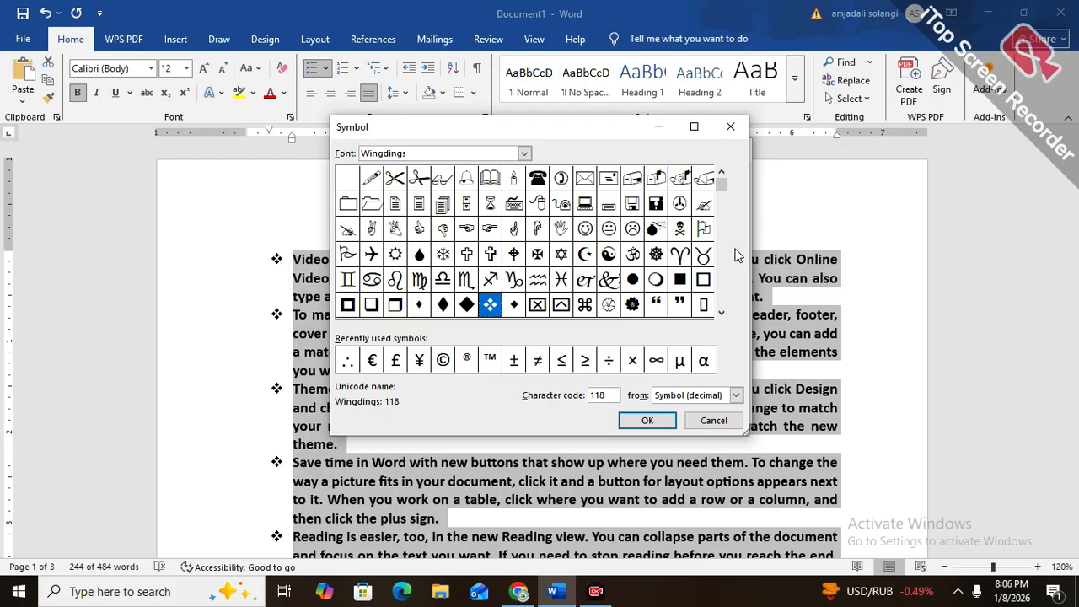
left_click_drag(722, 185, 720, 205)
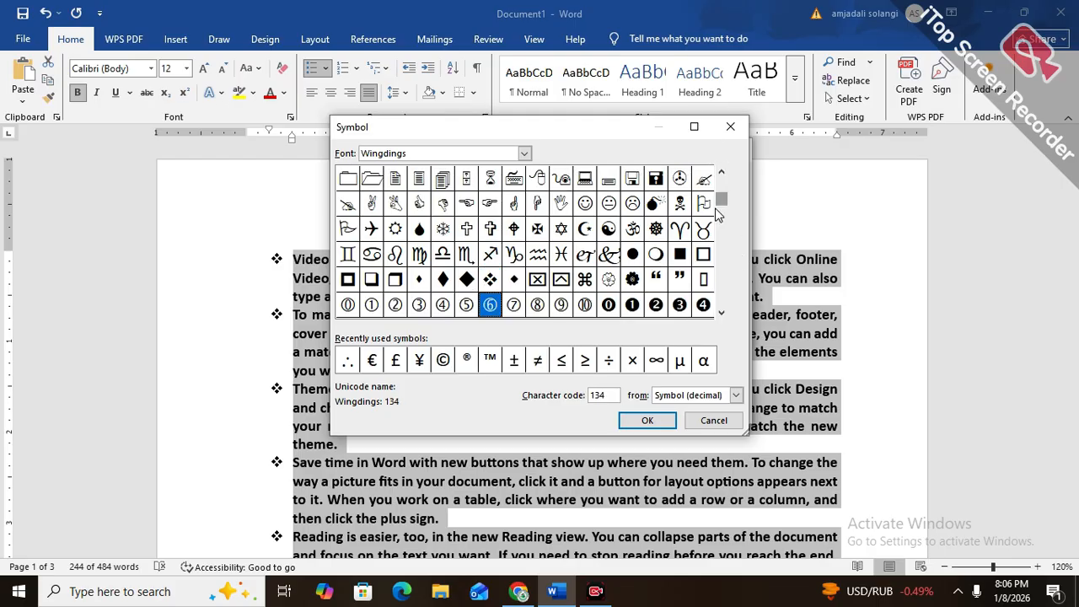
left_click(721, 222)
left_click(721, 223)
left_click(723, 249)
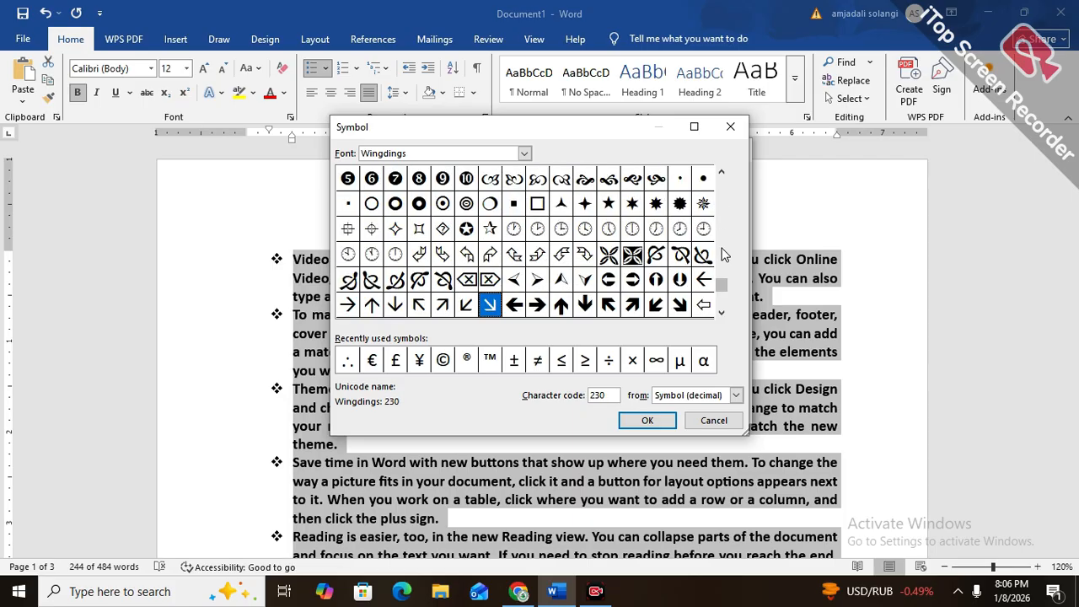
left_click(637, 260)
left_click(645, 420)
left_click(644, 412)
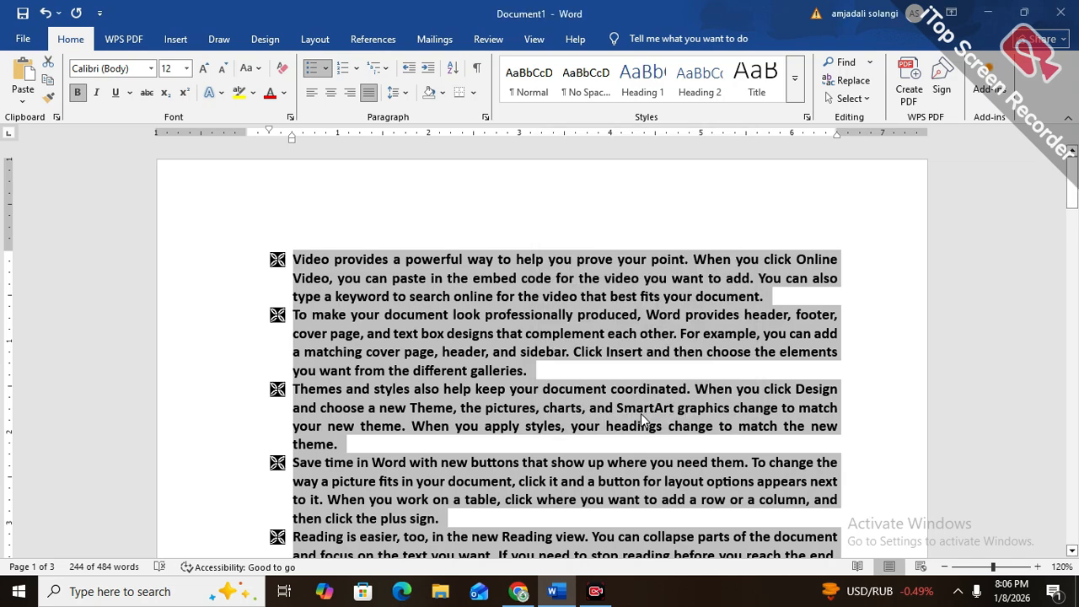
Begin another new bullet definition and examine the MS UI Gothic characters among the available symbols
left_click(325, 69)
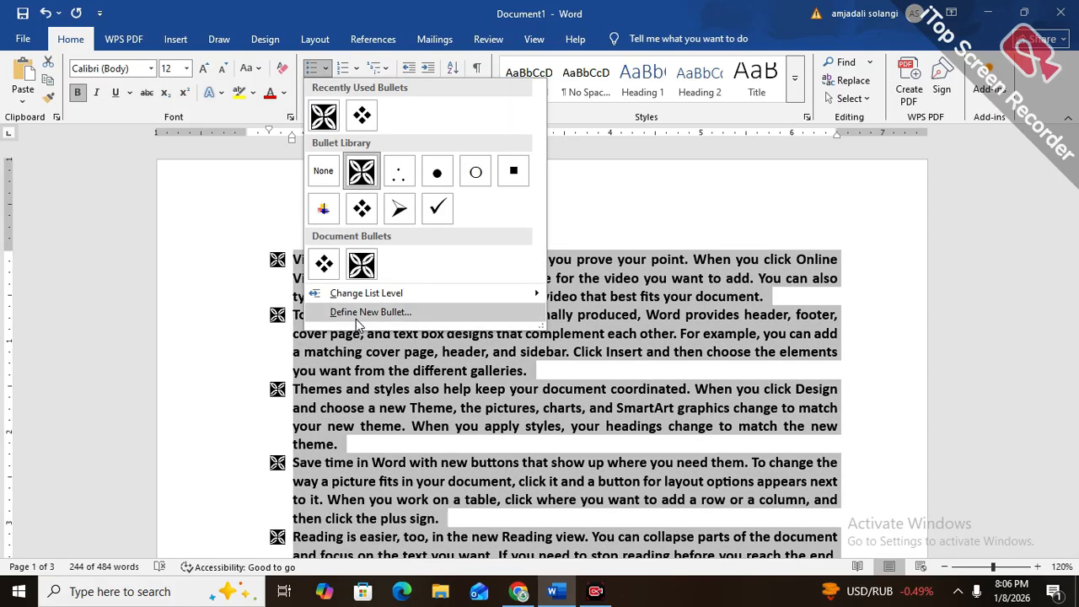
left_click(358, 313)
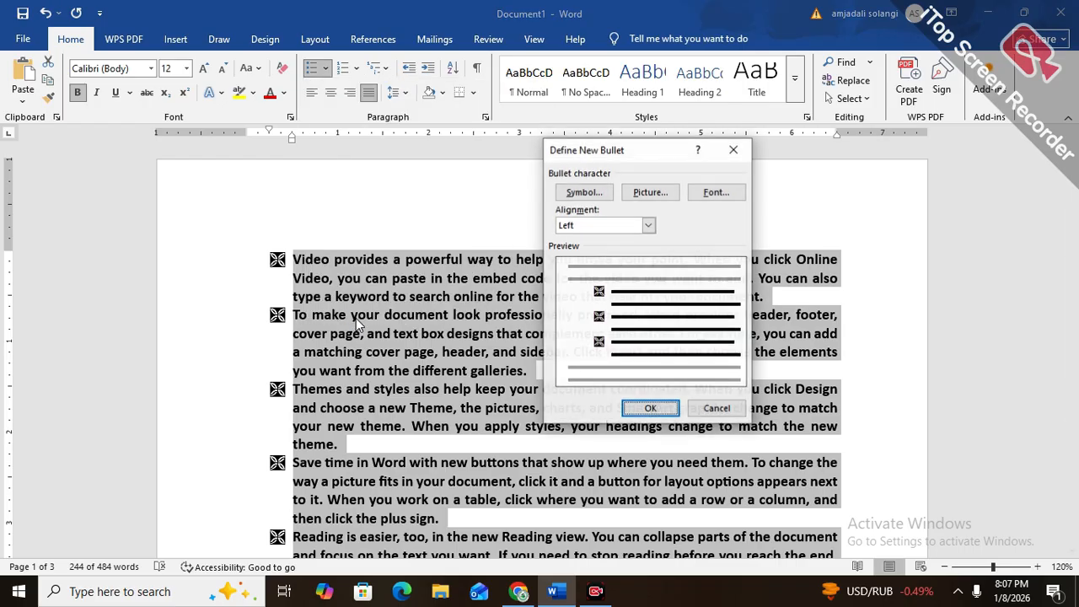
left_click(567, 191)
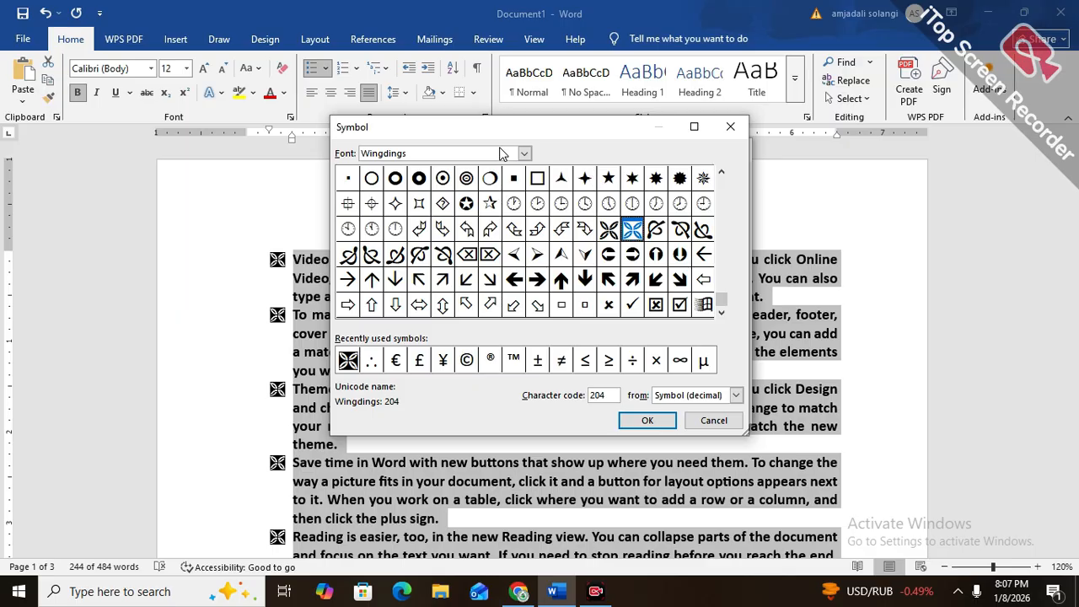
left_click(523, 155)
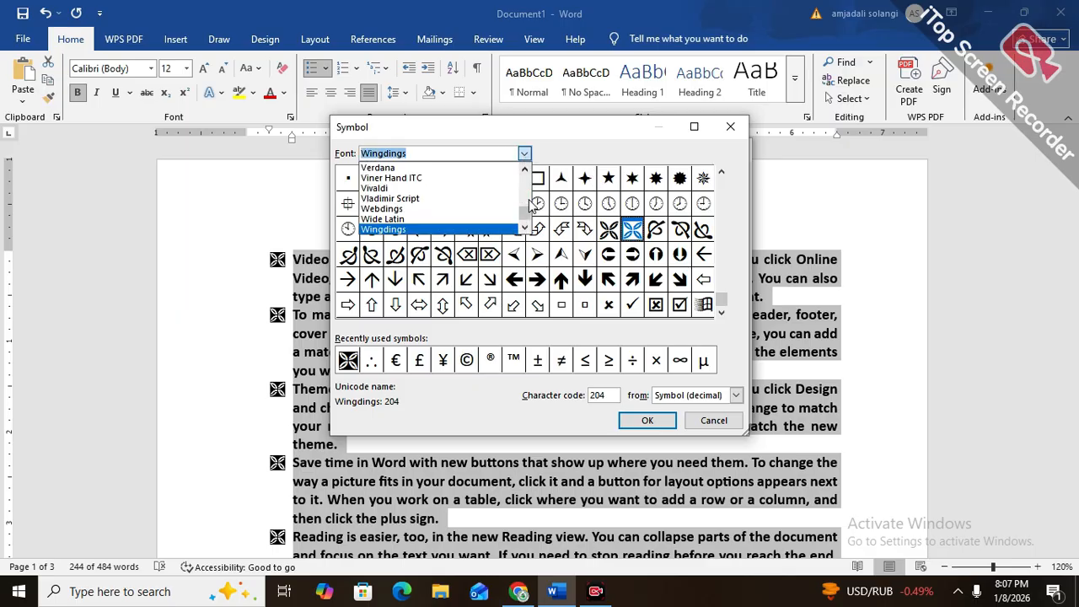
scroll(525, 208, "up", 10)
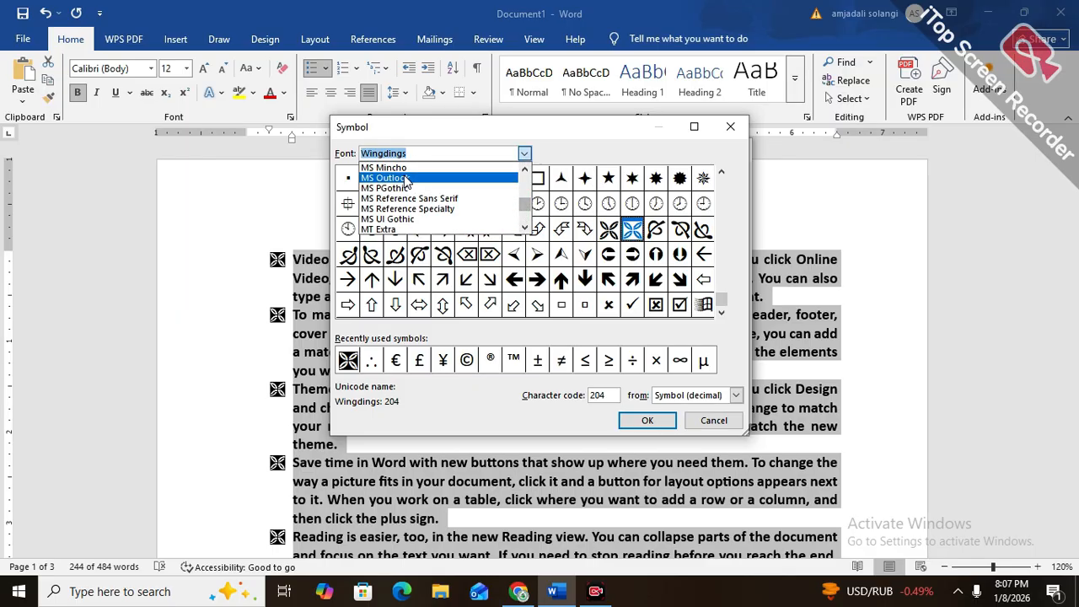
left_click(408, 179)
left_click(524, 155)
left_click(504, 219)
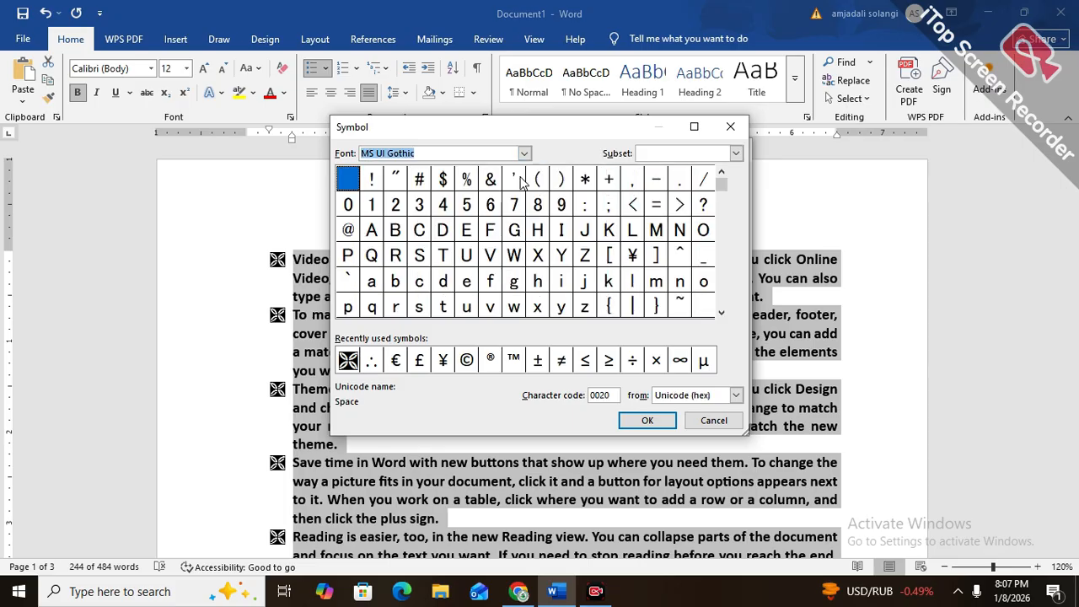
Examine the bullet symbols offered by other fonts, including Microsoft YaHei Light, Lucida Handwriting, Ebrima and Dubai Medium
left_click(524, 153)
scroll(524, 198, "up", 4)
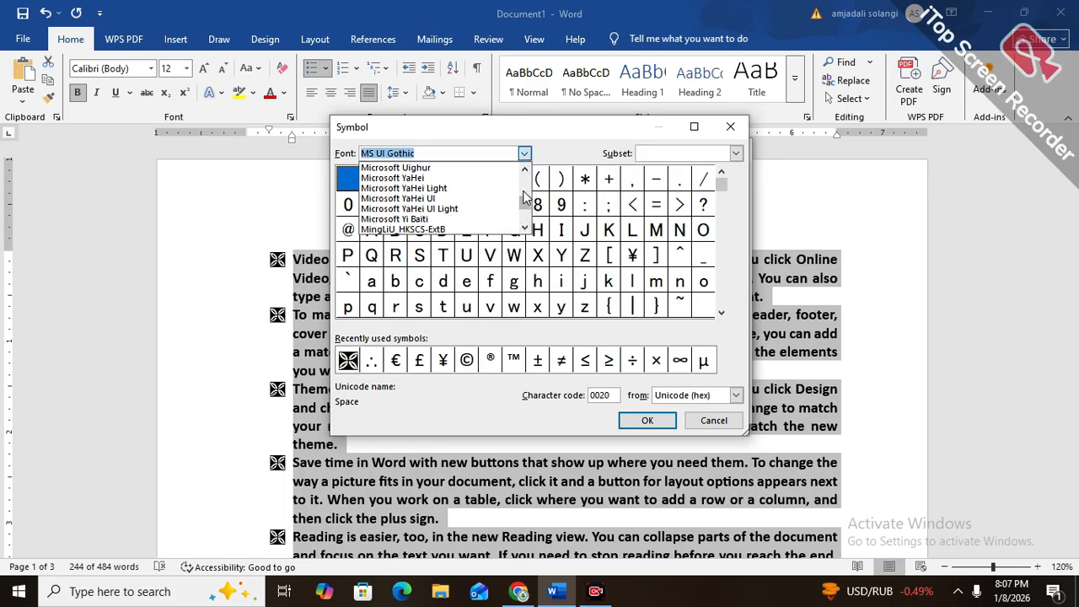
left_click(472, 189)
left_click(525, 153)
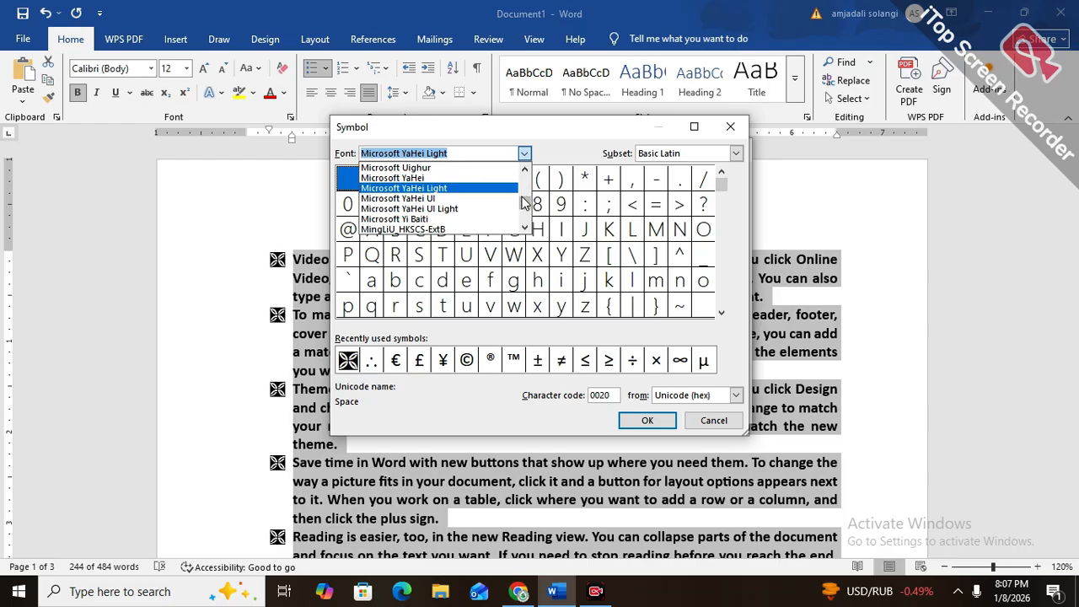
scroll(525, 202, "up", 5)
left_click(495, 189)
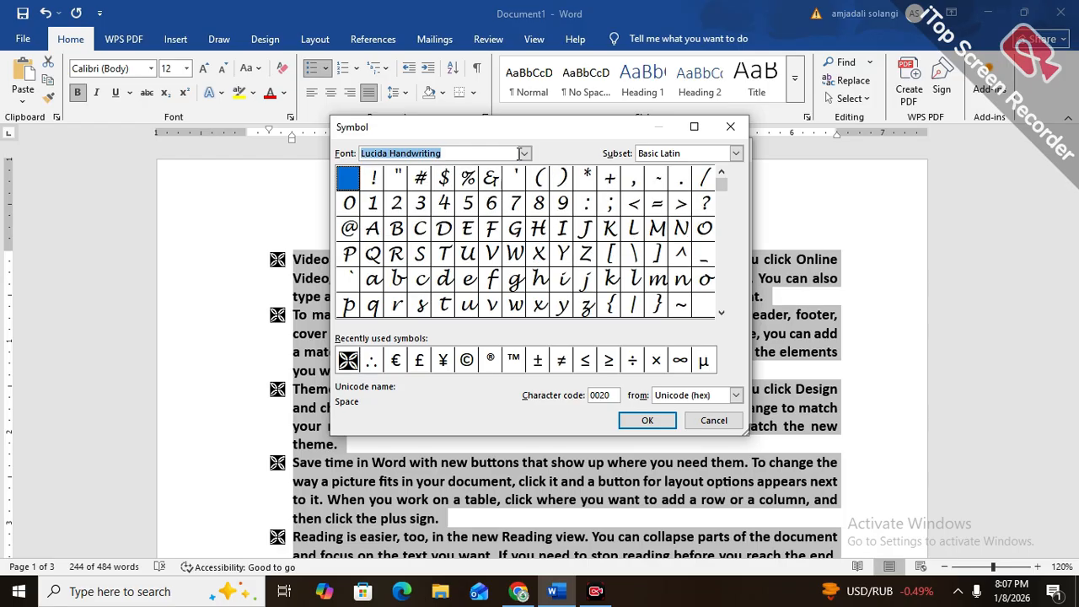
left_click(523, 154)
scroll(524, 196, "up", 8)
scroll(524, 195, "up", 3)
left_click(493, 189)
left_click(524, 154)
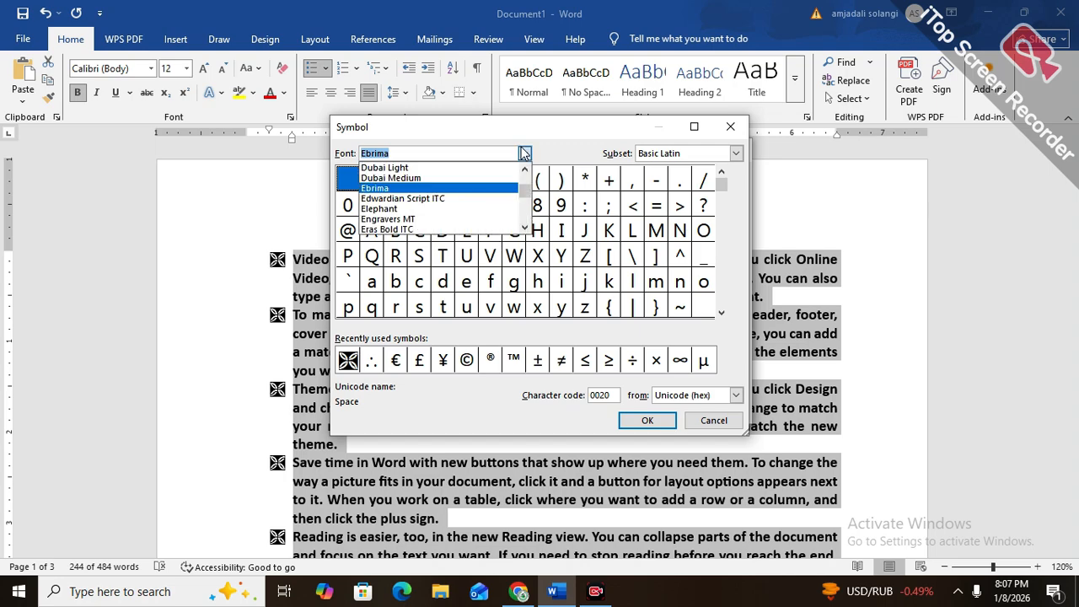
left_click(516, 178)
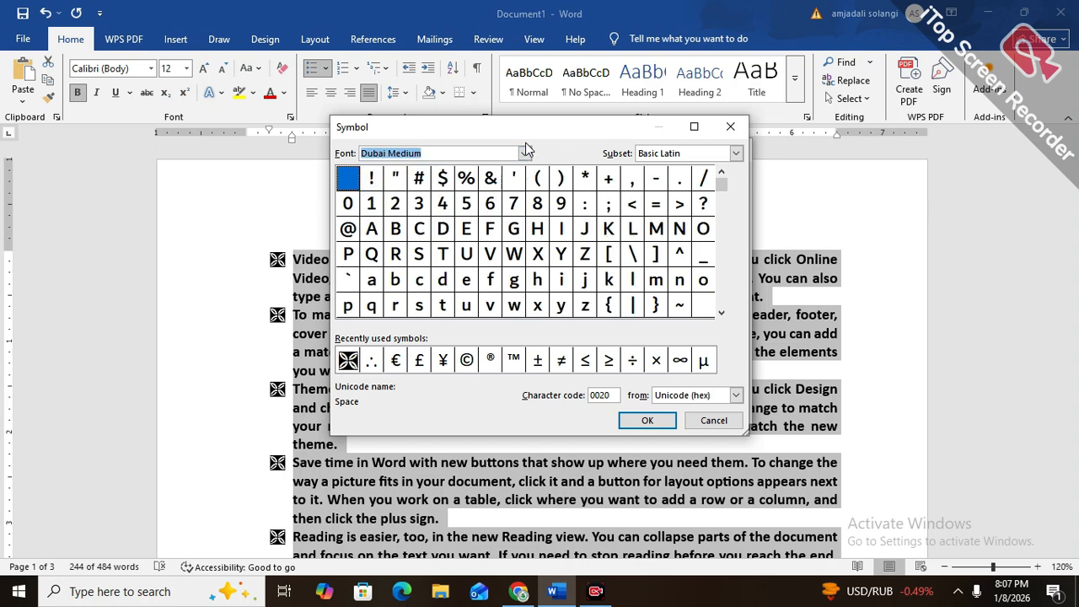
left_click(526, 150)
left_click_drag(527, 203, 527, 184)
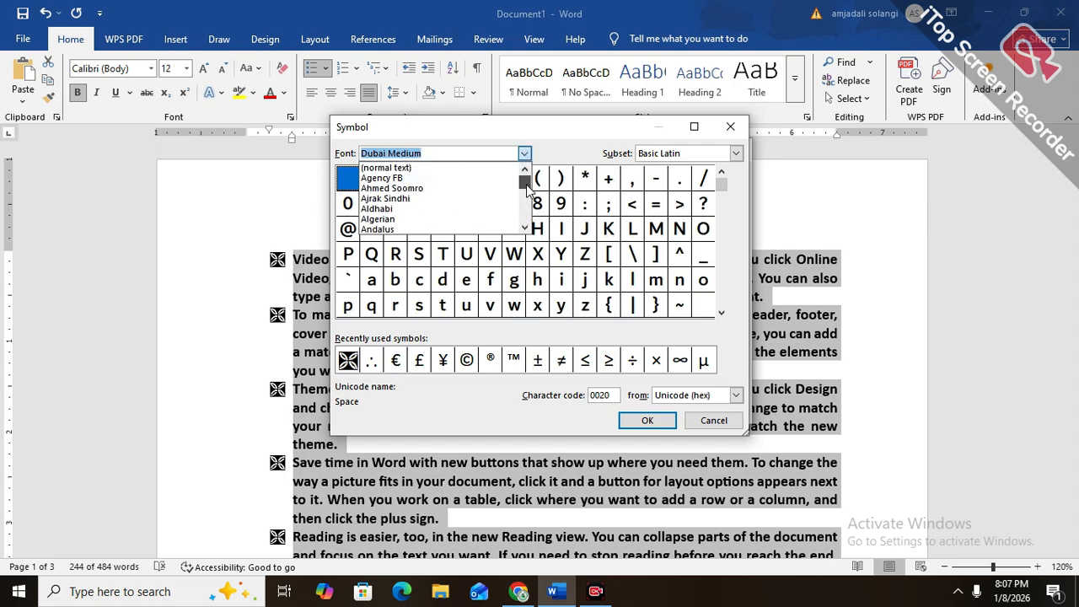
left_click(510, 188)
Examine the bullet symbols offered in Bahnschrift SemiLight, Baskerville Old Face and Bernard MT Condensed
left_click(523, 154)
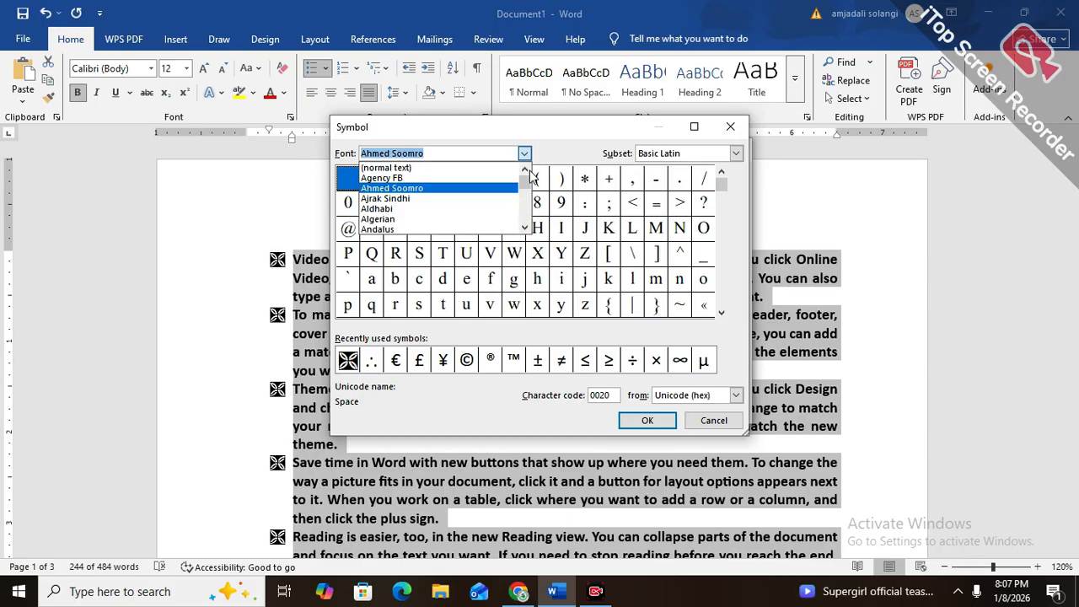
left_click(524, 228)
left_click(524, 227)
left_click(525, 228)
left_click(524, 227)
left_click(524, 228)
left_click(524, 228)
left_click(524, 228)
left_click(525, 228)
left_click(524, 227)
left_click(525, 227)
left_click(524, 227)
left_click(525, 227)
left_click(524, 227)
left_click(524, 228)
left_click(525, 227)
left_click(525, 228)
left_click(524, 227)
left_click(525, 227)
left_click(524, 228)
left_click(524, 227)
left_click(525, 228)
left_click(525, 228)
left_click(525, 228)
left_click(477, 188)
left_click(525, 154)
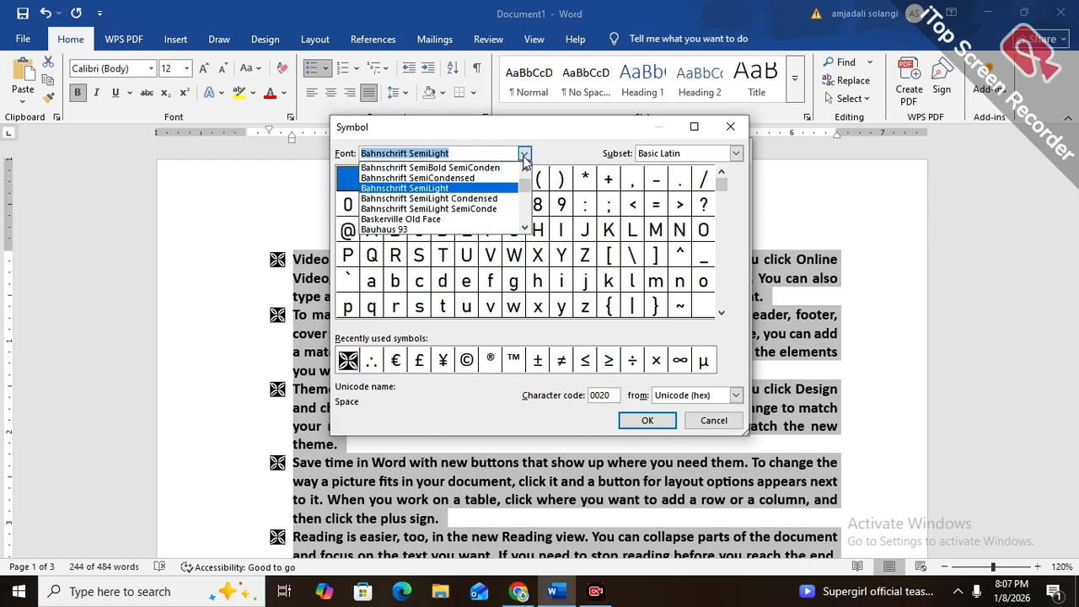
left_click(485, 219)
left_click(525, 154)
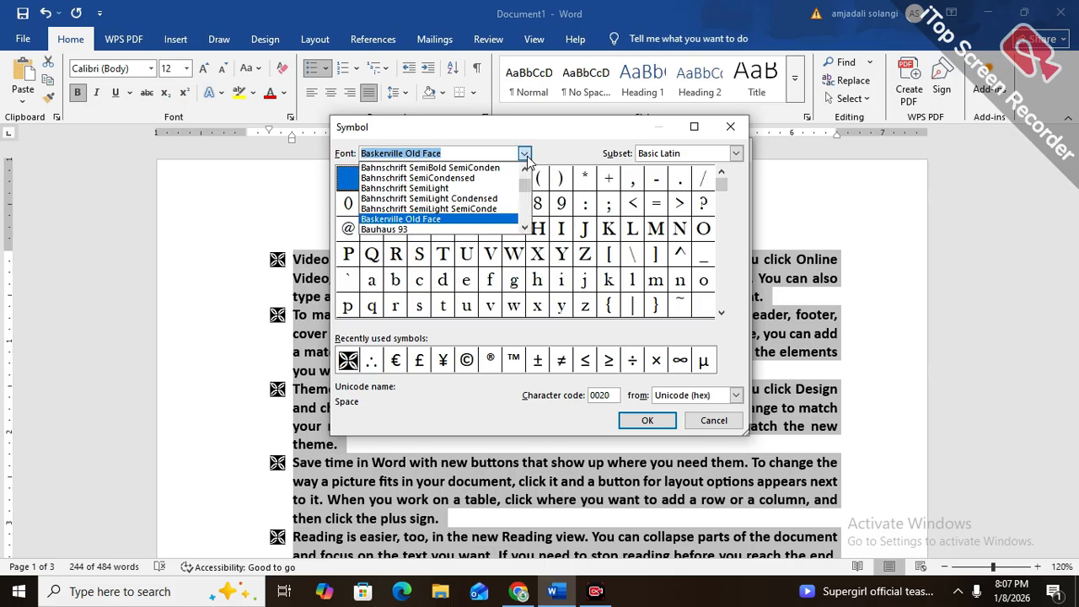
left_click(524, 228)
left_click(496, 230)
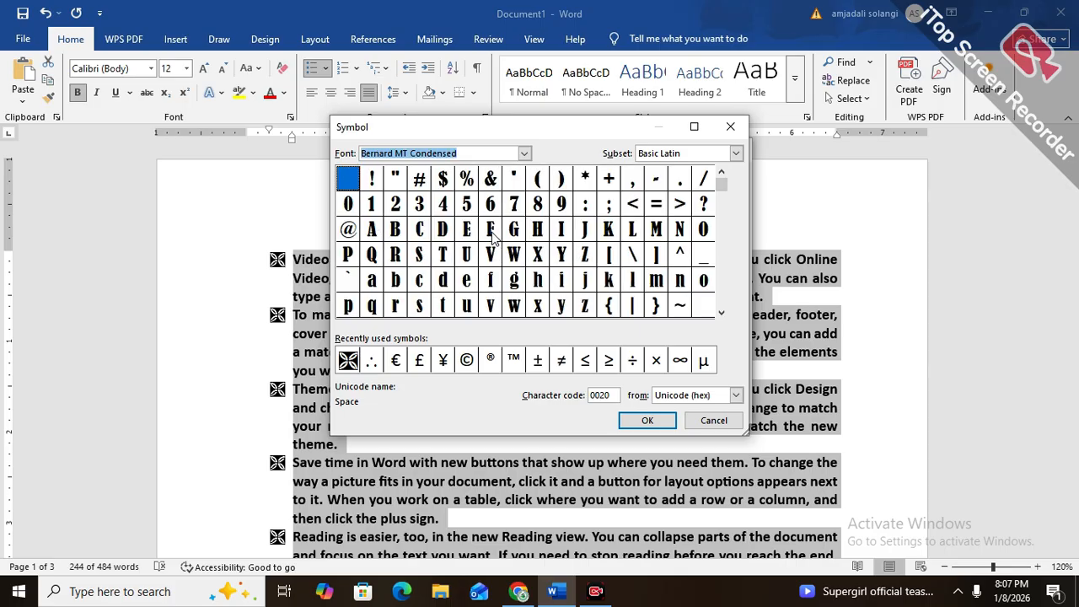
Examine the Bernard MT Condensed characters, including the quotation marks, the Trade Mark Sign and the Bullet Operator
scroll(721, 209, "down", 2)
scroll(719, 236, "up", 2)
scroll(721, 262, "down", 4)
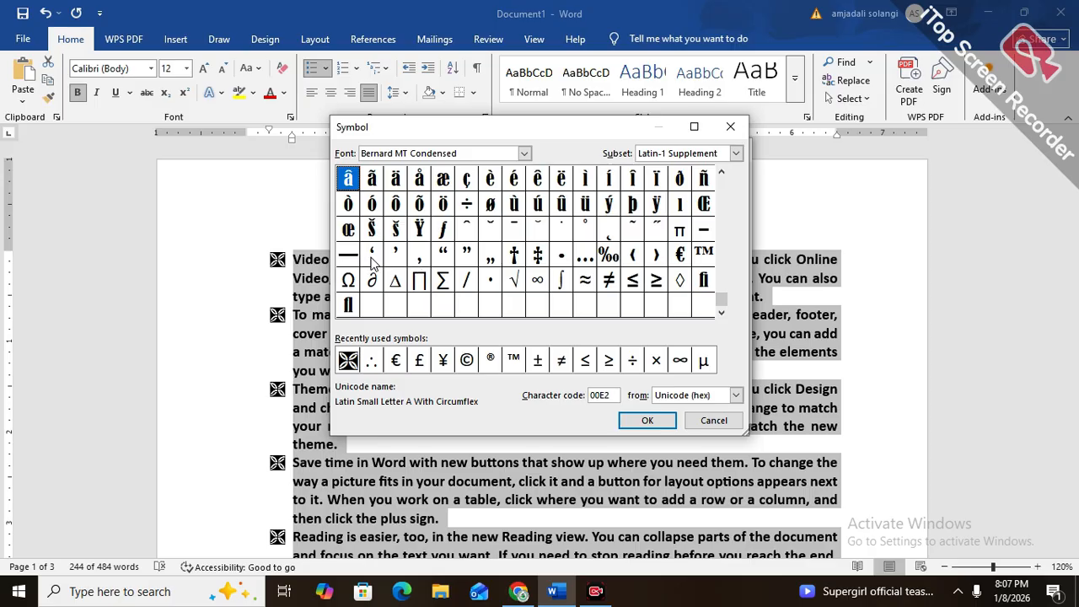
left_click(415, 259)
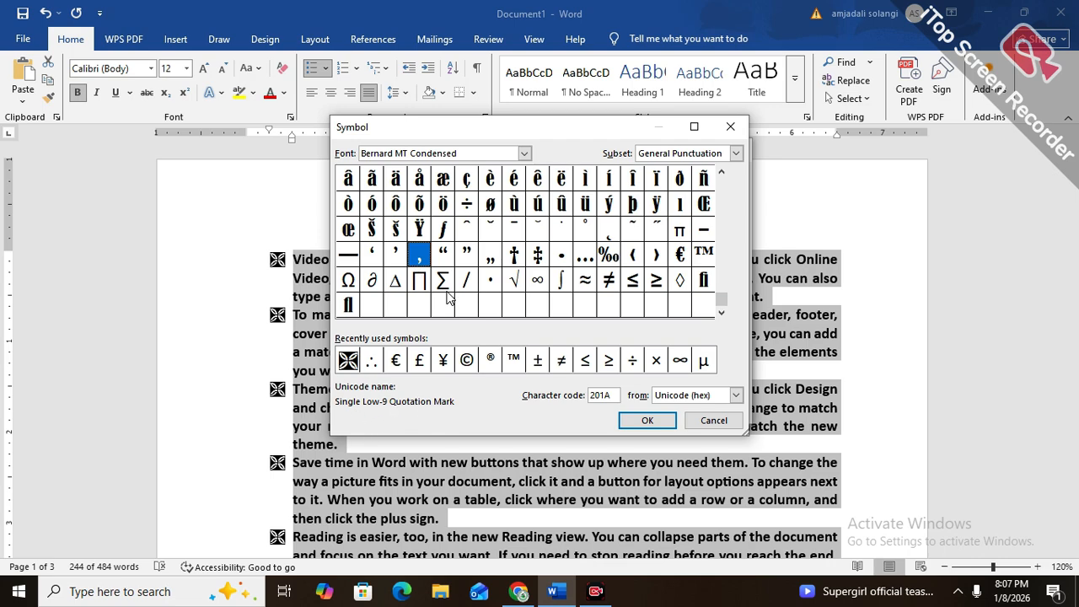
left_click(442, 258)
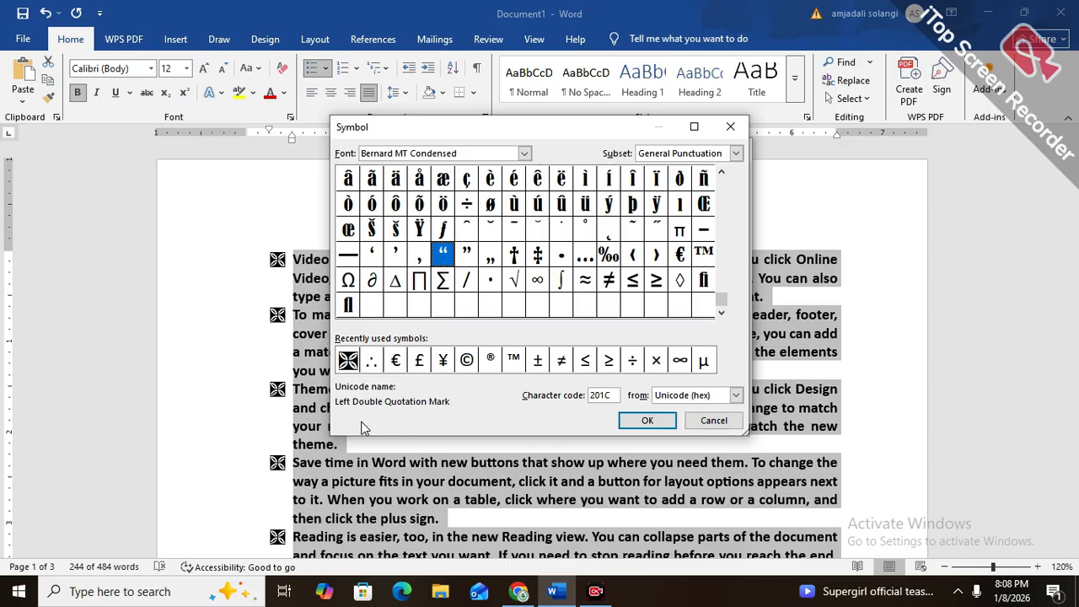
left_click(470, 257)
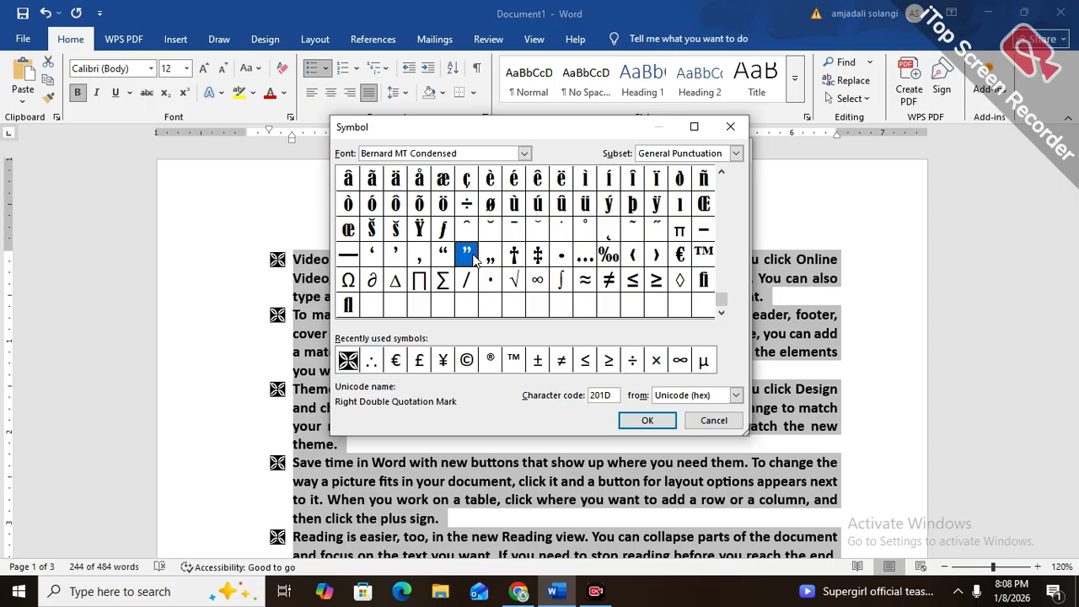
left_click(700, 258)
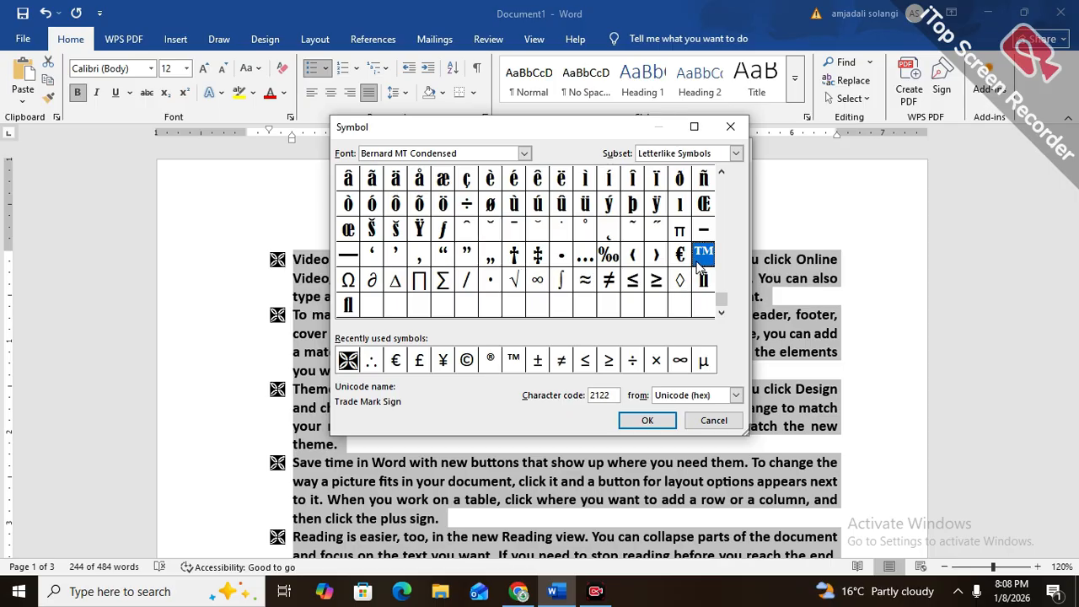
left_click(493, 282)
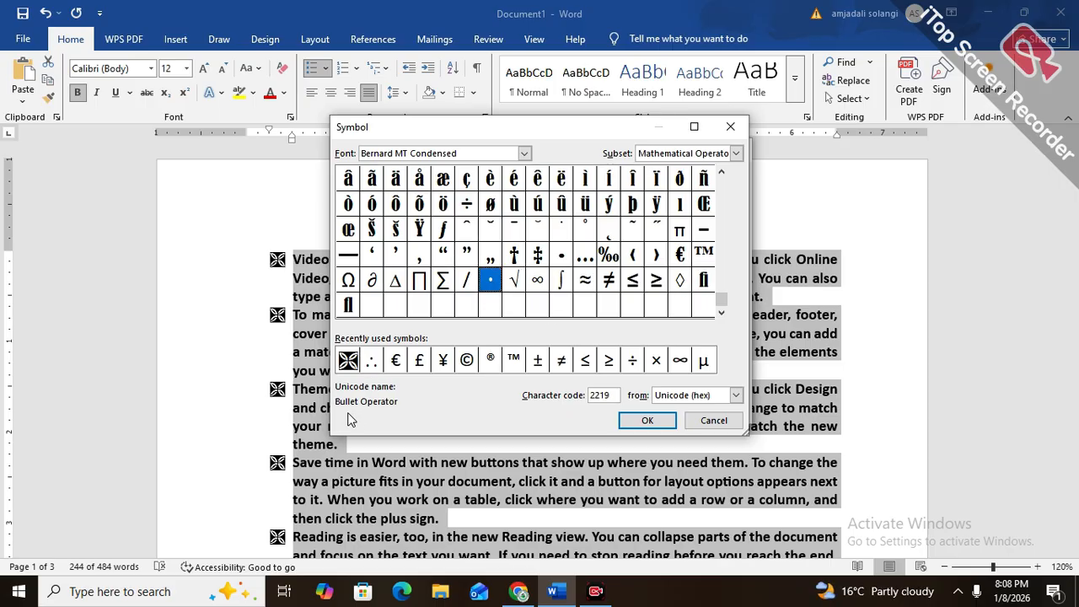
Examine the recently used copyright, registered, yen, pound and euro signs, and leave the symbol choice without applying one
left_click(466, 360)
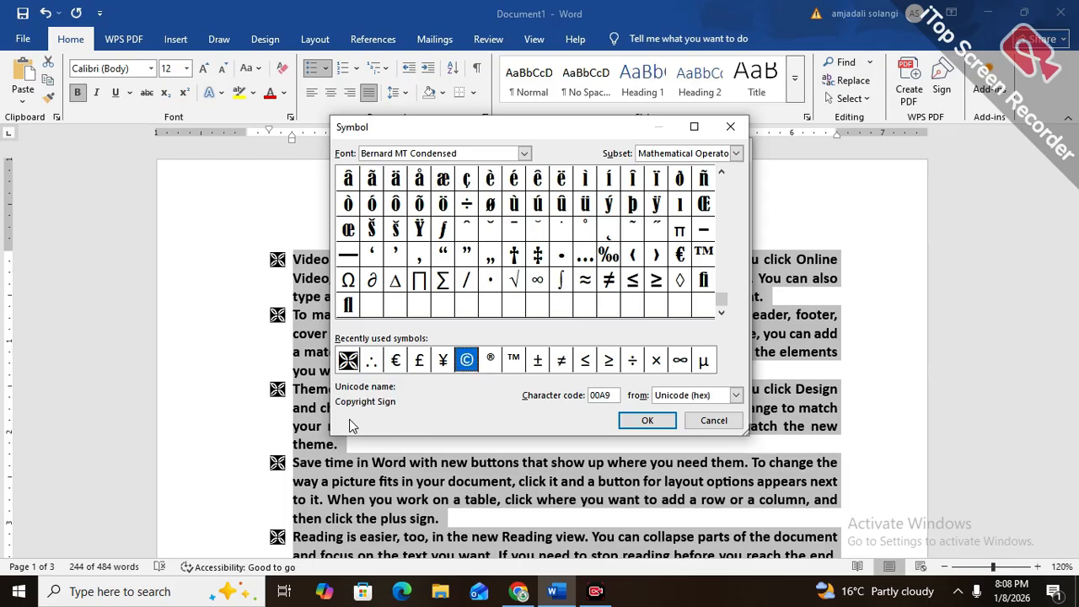
left_click(491, 358)
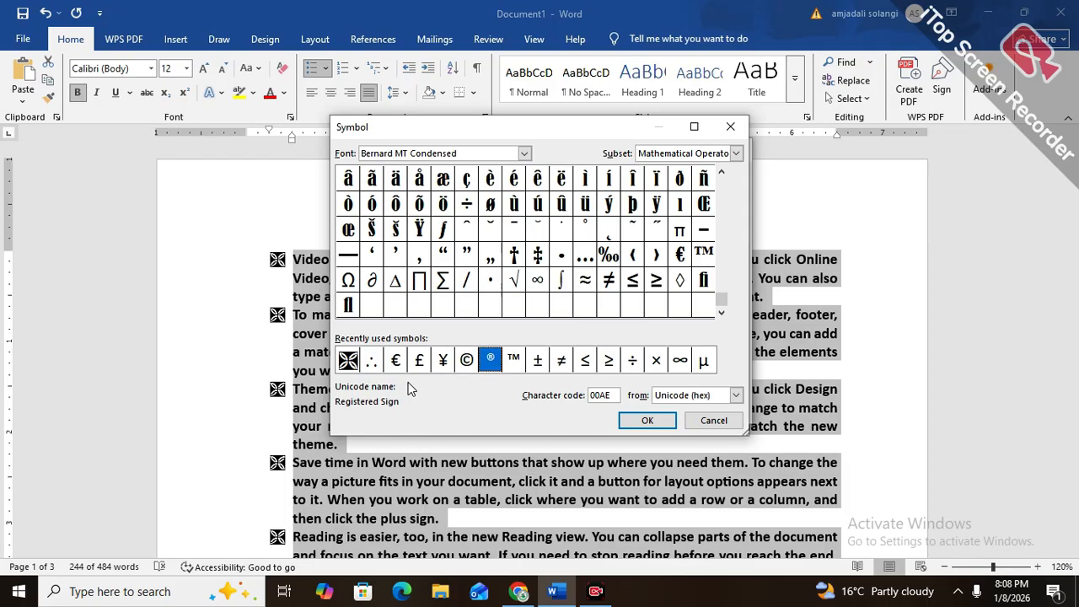
left_click(442, 366)
left_click(421, 365)
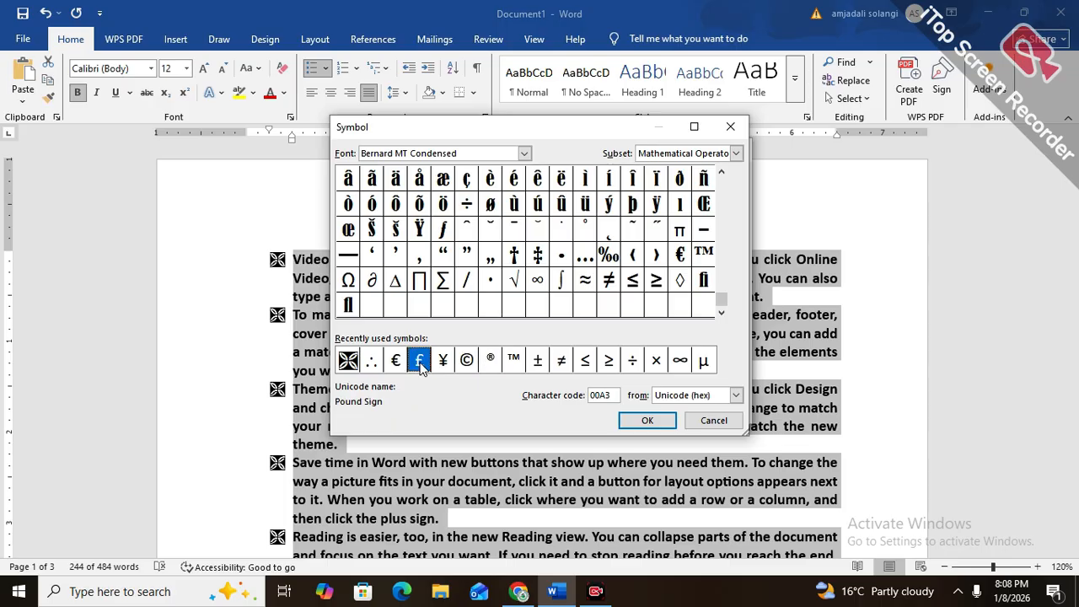
left_click(405, 362)
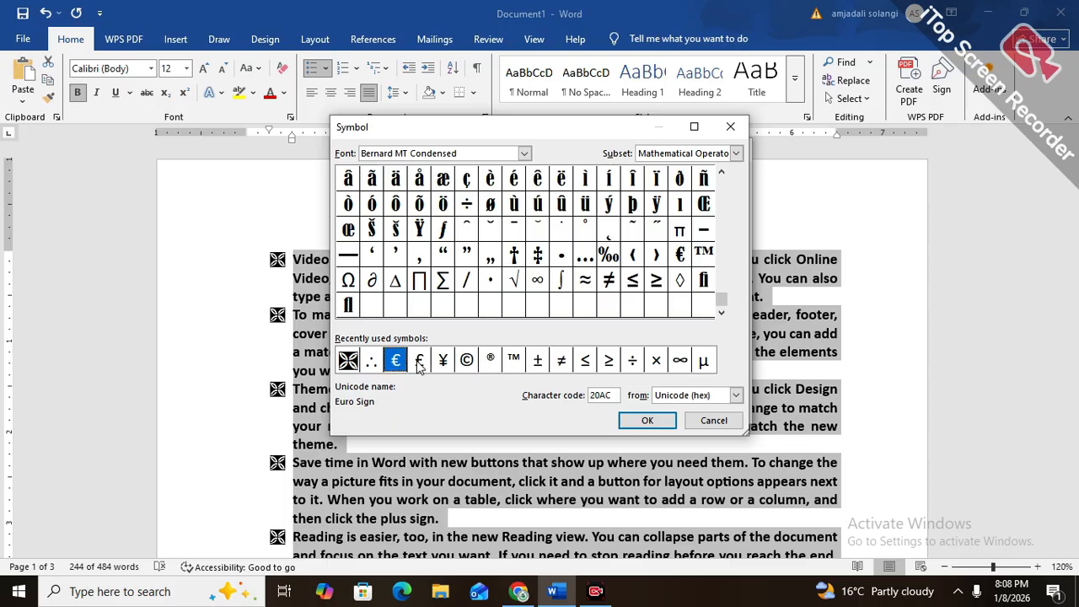
left_click(419, 365)
left_click(444, 364)
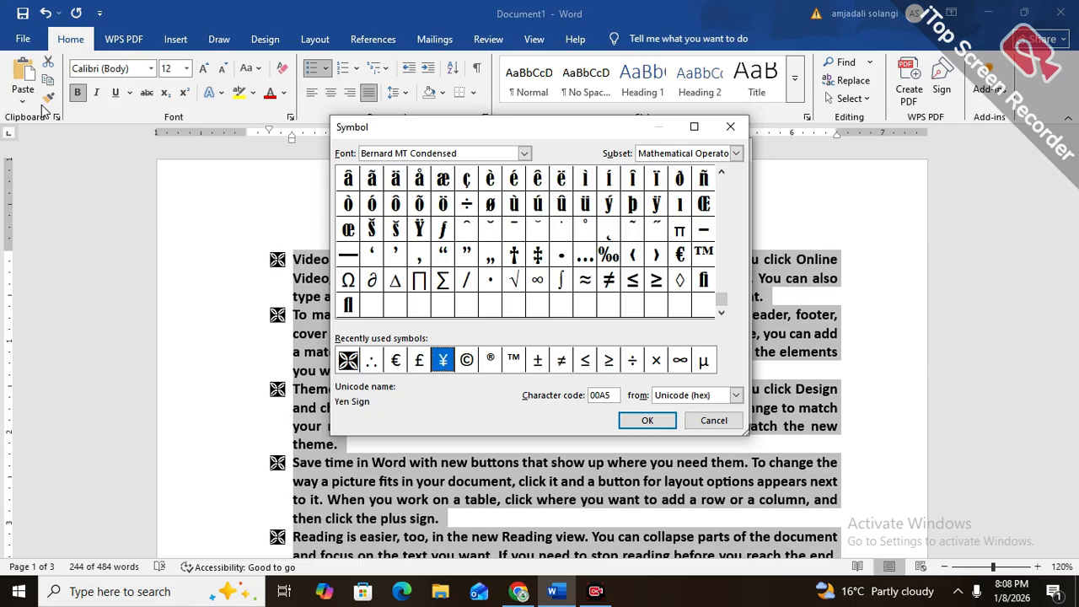
left_click(713, 420)
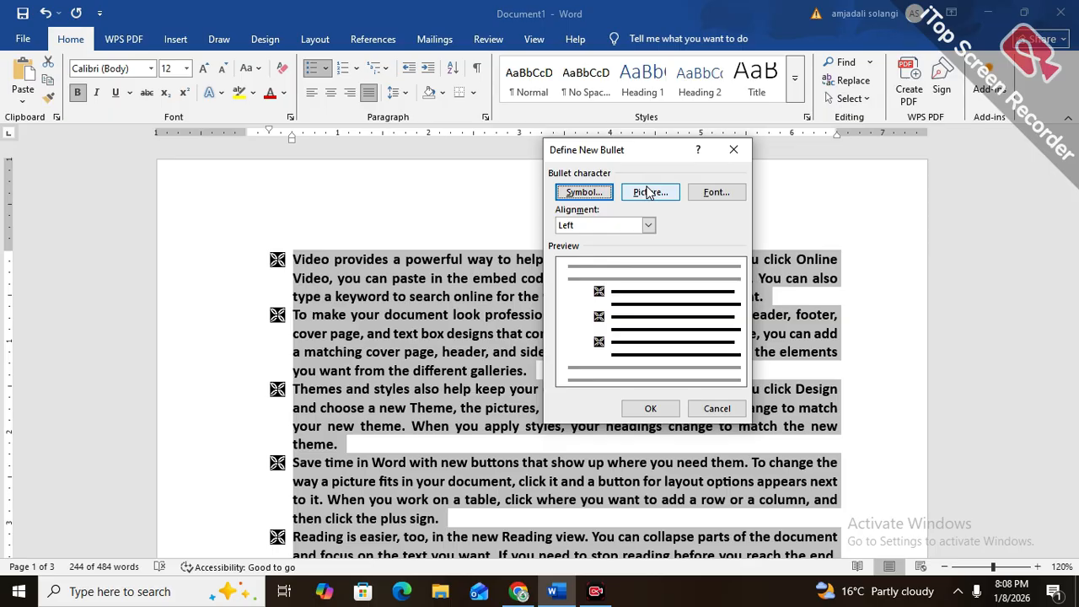
Use the National logo picture from the Desktop's youtube data folder as the new bullet and apply it to the list
left_click(647, 192)
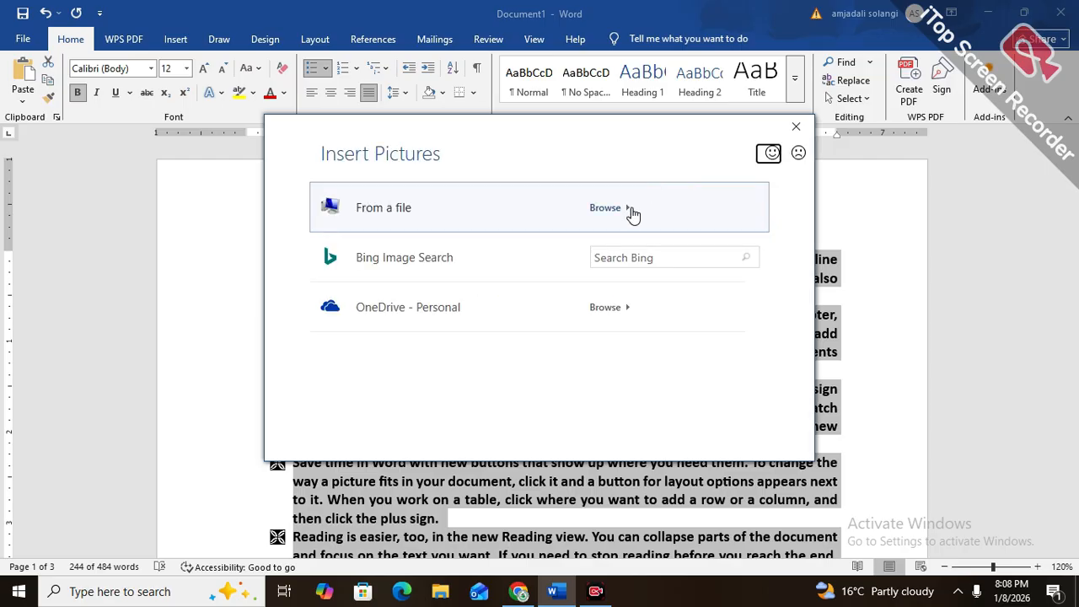
left_click(377, 228)
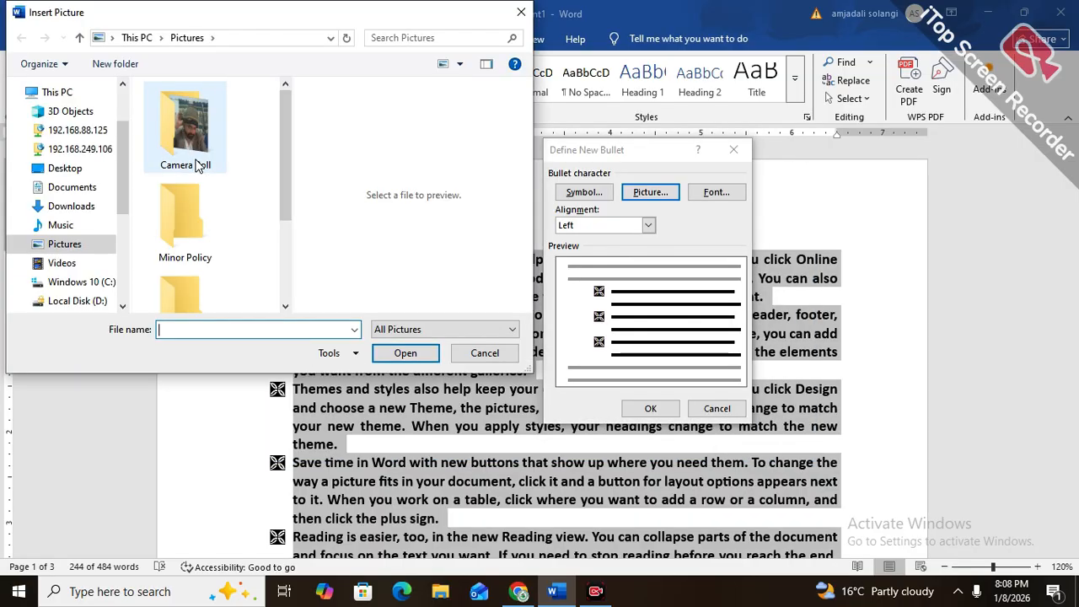
left_click(61, 169)
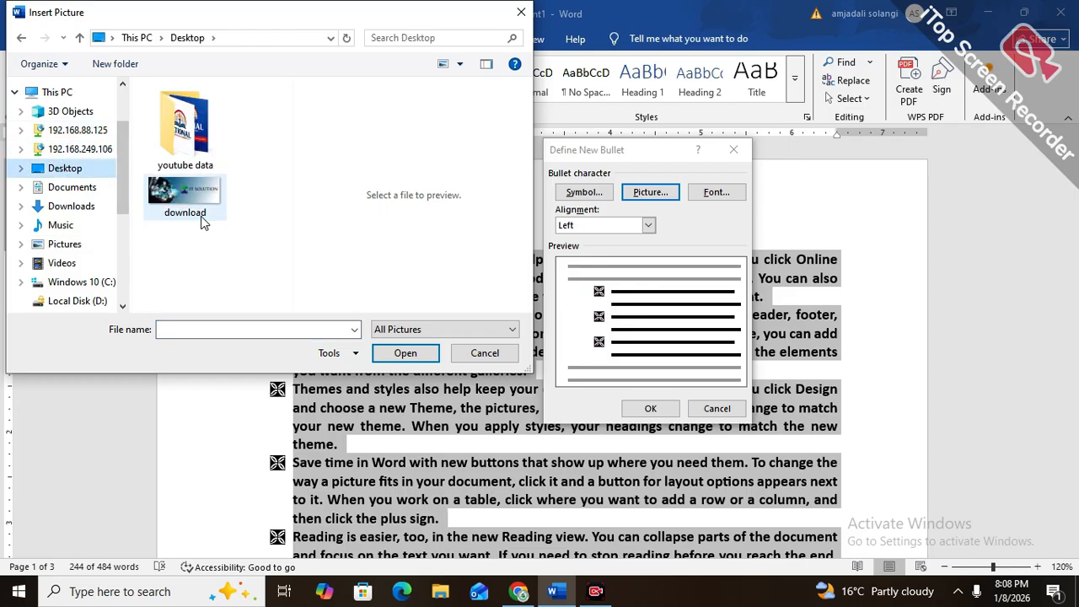
left_click(189, 145)
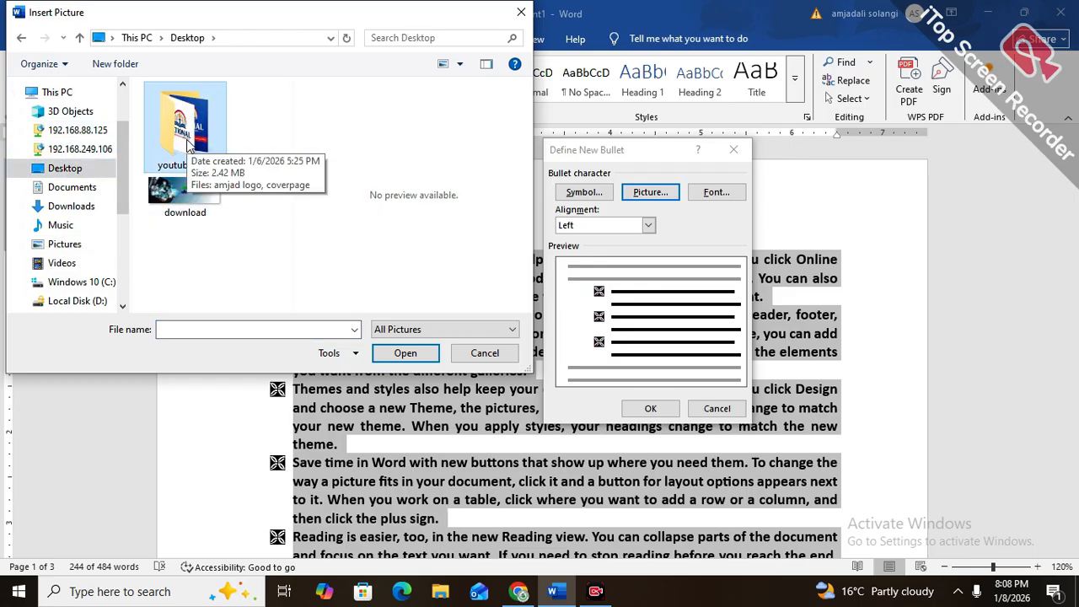
double_click(189, 145)
left_click(191, 143)
left_click(420, 358)
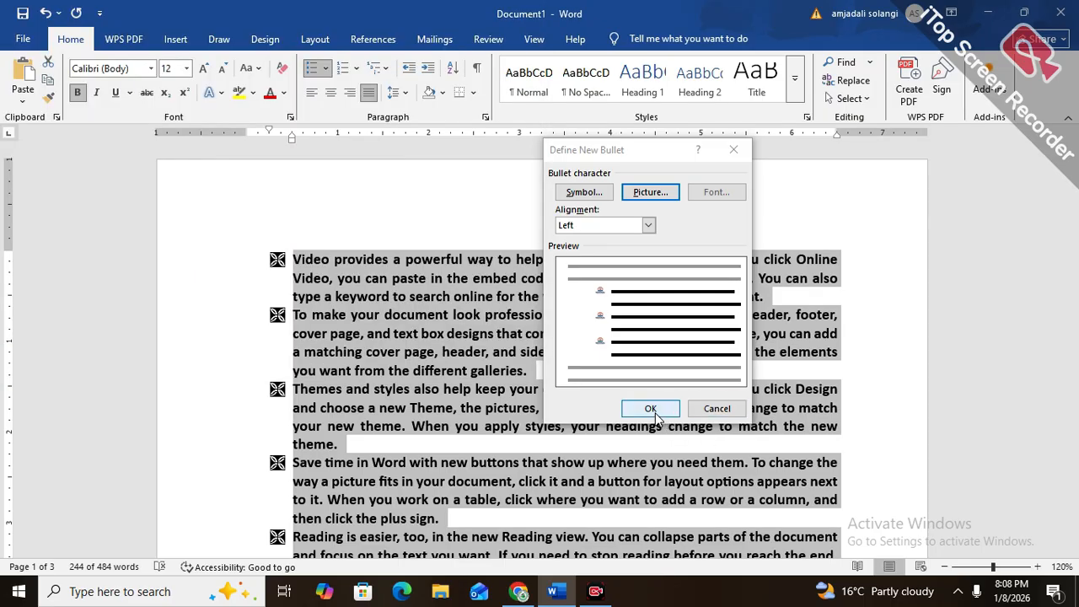
left_click(653, 410)
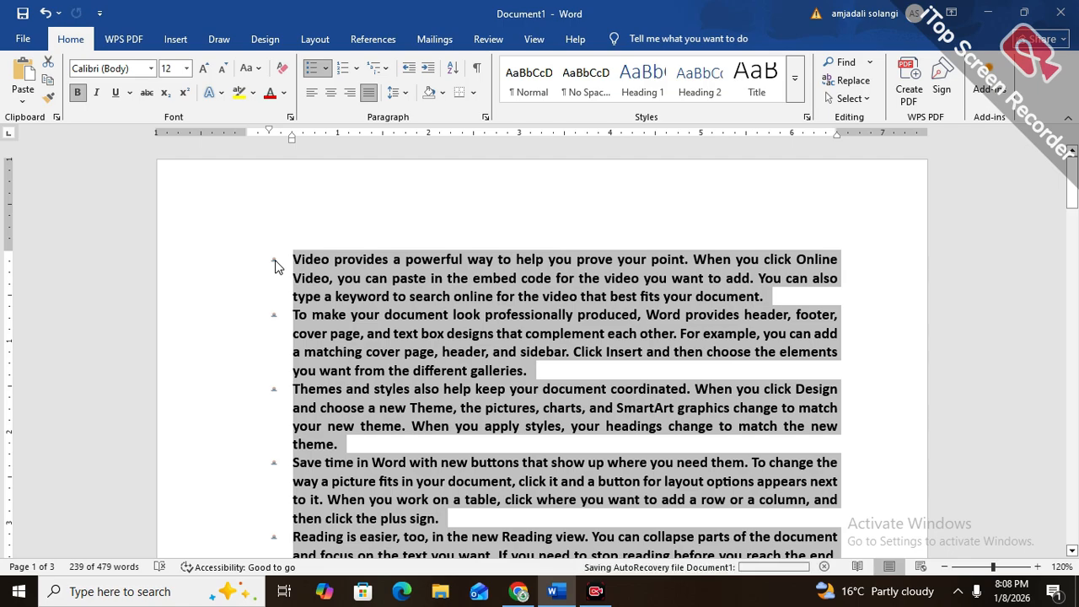
Enlarge the selected list text and its picture bullets to font size 48
left_click(203, 69)
left_click(203, 70)
left_click(204, 69)
left_click(203, 69)
left_click(204, 70)
left_click(203, 69)
left_click(203, 69)
left_click(203, 69)
left_click(202, 75)
left_click(202, 74)
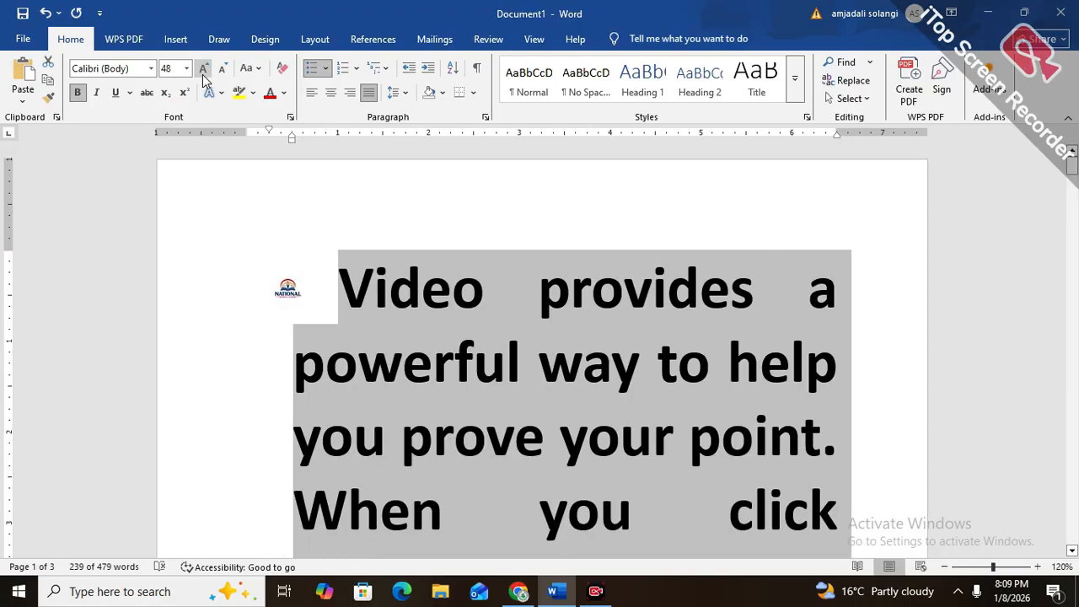
Reduce the font size of the selected bulleted list to 16
left_click(221, 71)
left_click(222, 71)
left_click(222, 71)
left_click(222, 71)
left_click(221, 70)
left_click(221, 71)
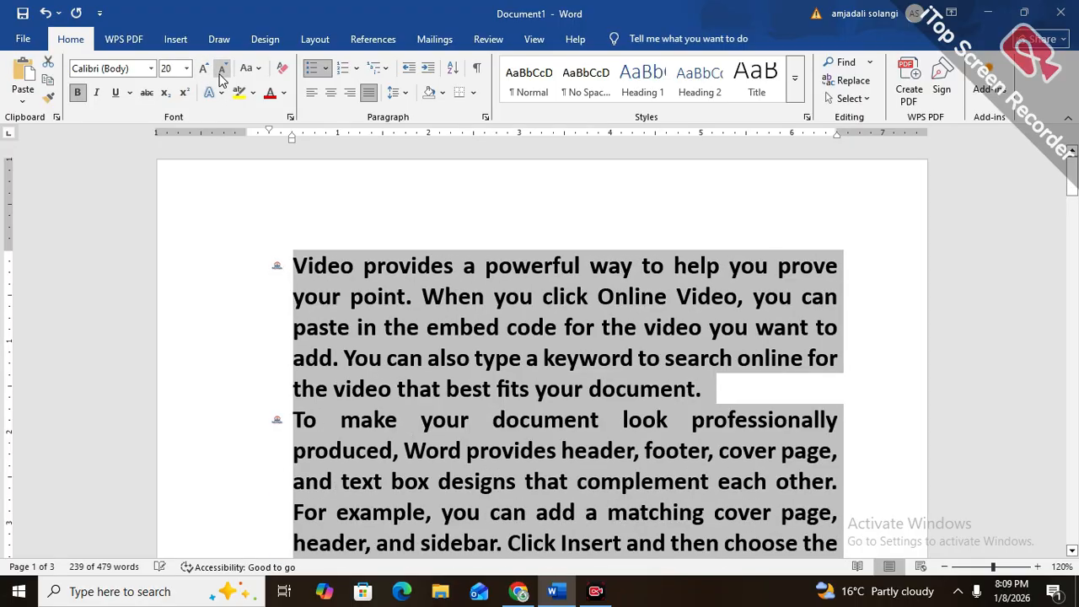
left_click(221, 71)
left_click(221, 71)
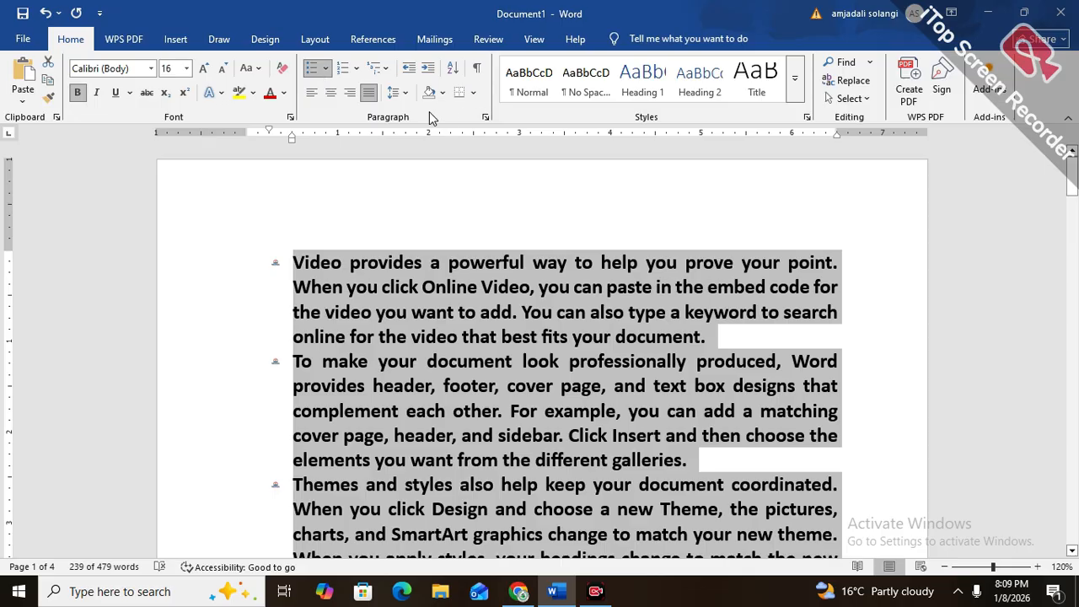
left_click(325, 69)
left_click(376, 312)
left_click(674, 197)
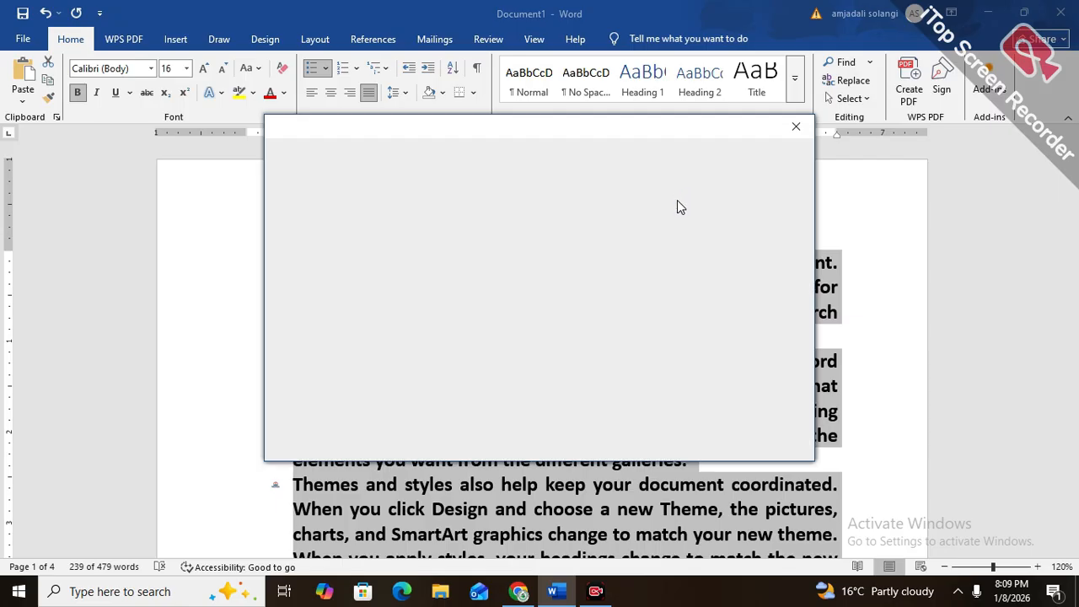
left_click(795, 128)
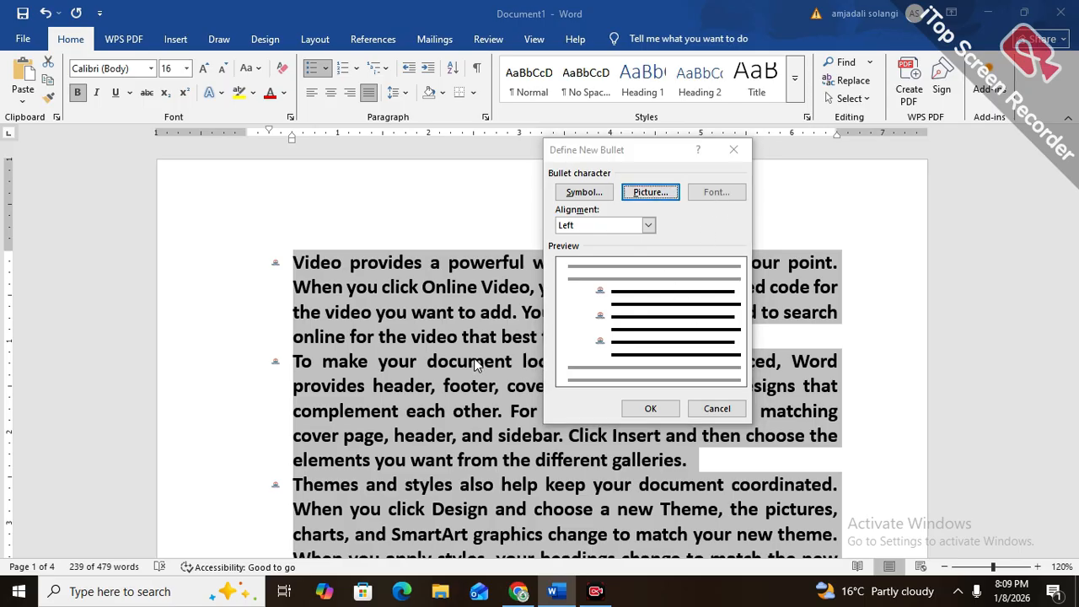
left_click(712, 409)
Start a new bullet definition for the list and choose the recently used Wingdings 204 symbol as its character
left_click(438, 361)
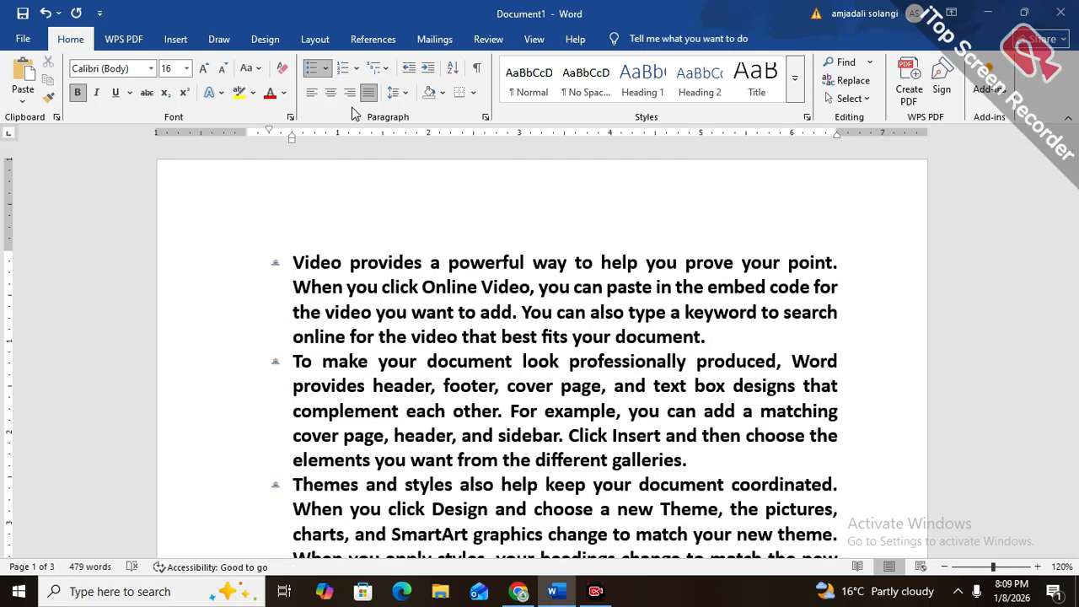
left_click(328, 74)
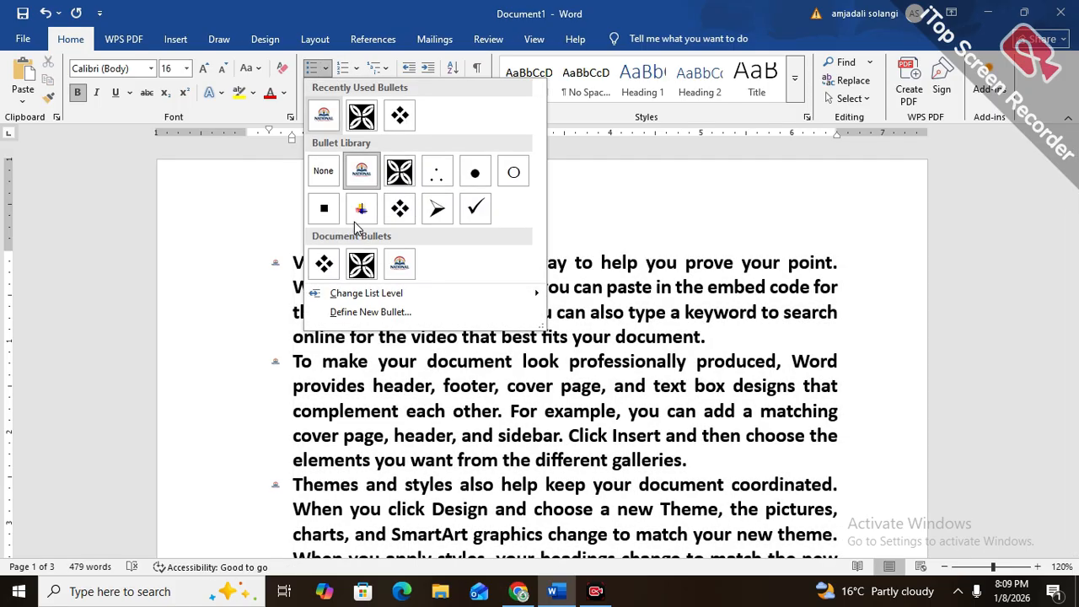
left_click(361, 316)
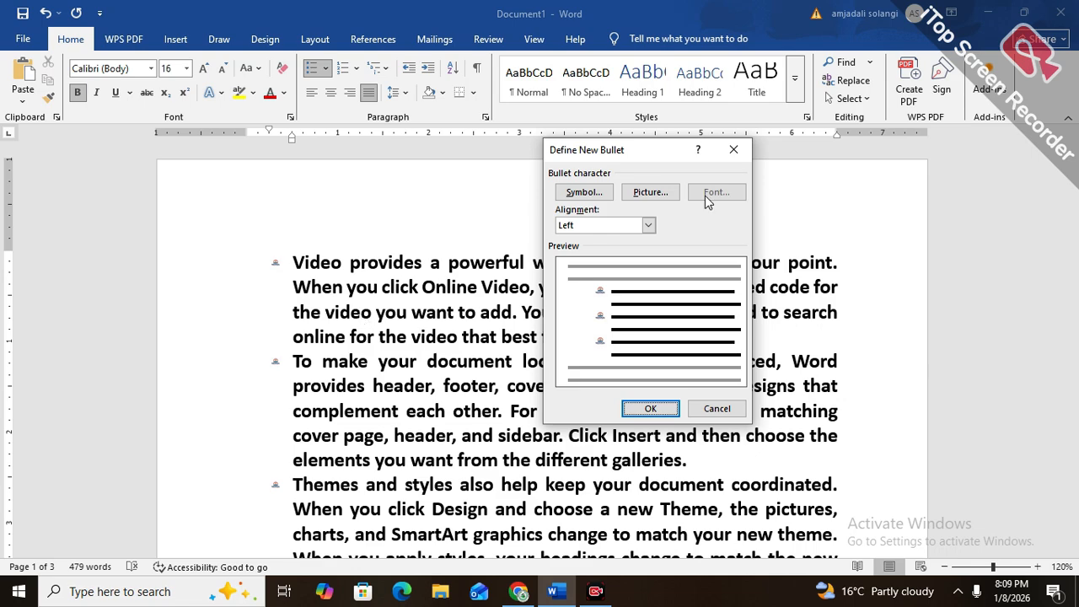
left_click(578, 196)
left_click(514, 255)
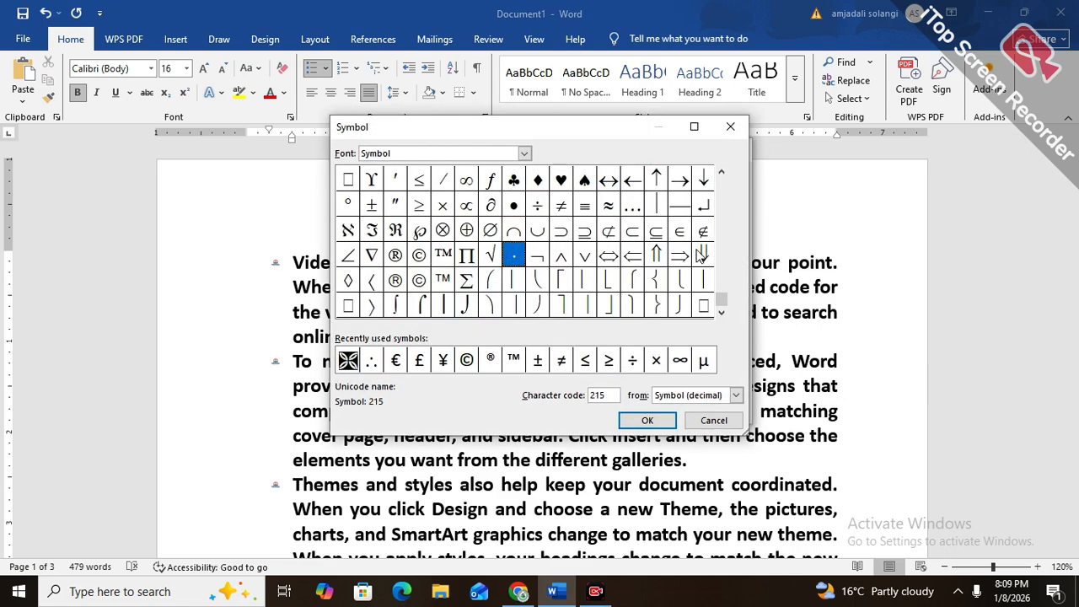
left_click(662, 208)
left_click(614, 204)
left_click(544, 200)
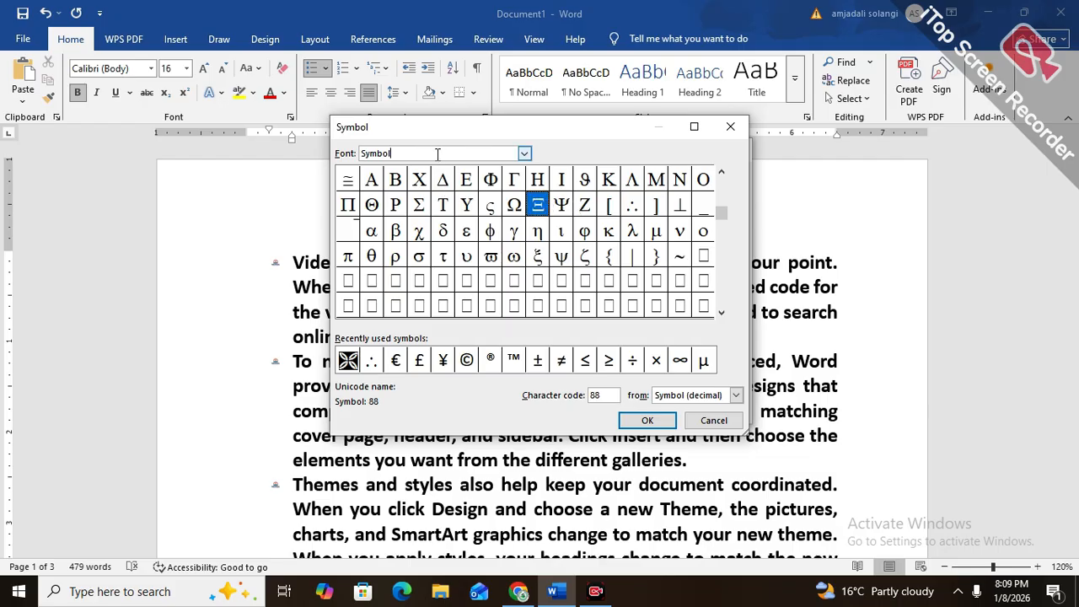
left_click(523, 153)
left_click(492, 184)
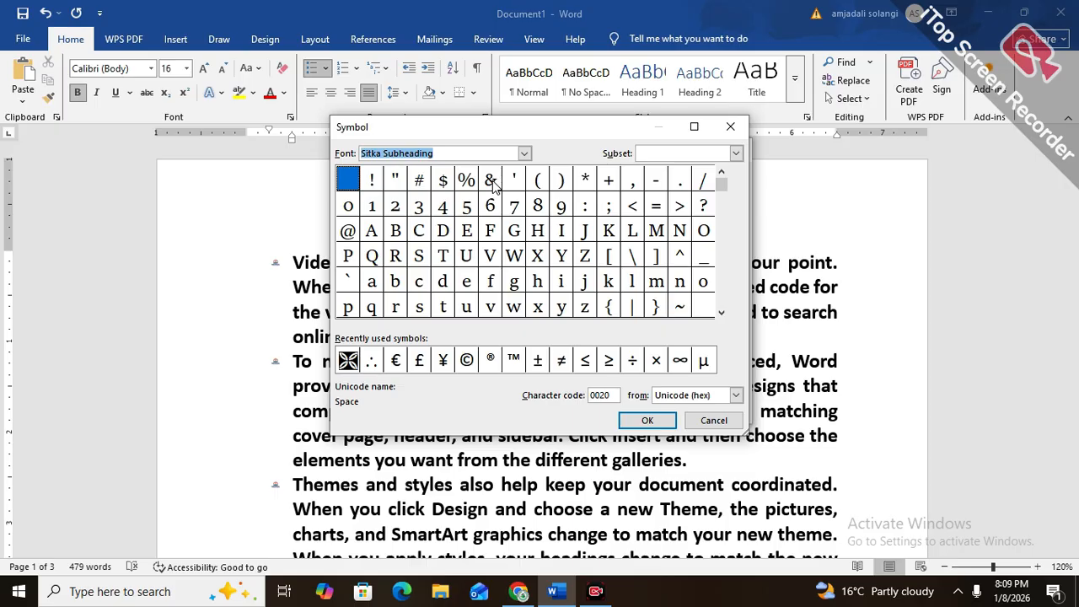
left_click(346, 361)
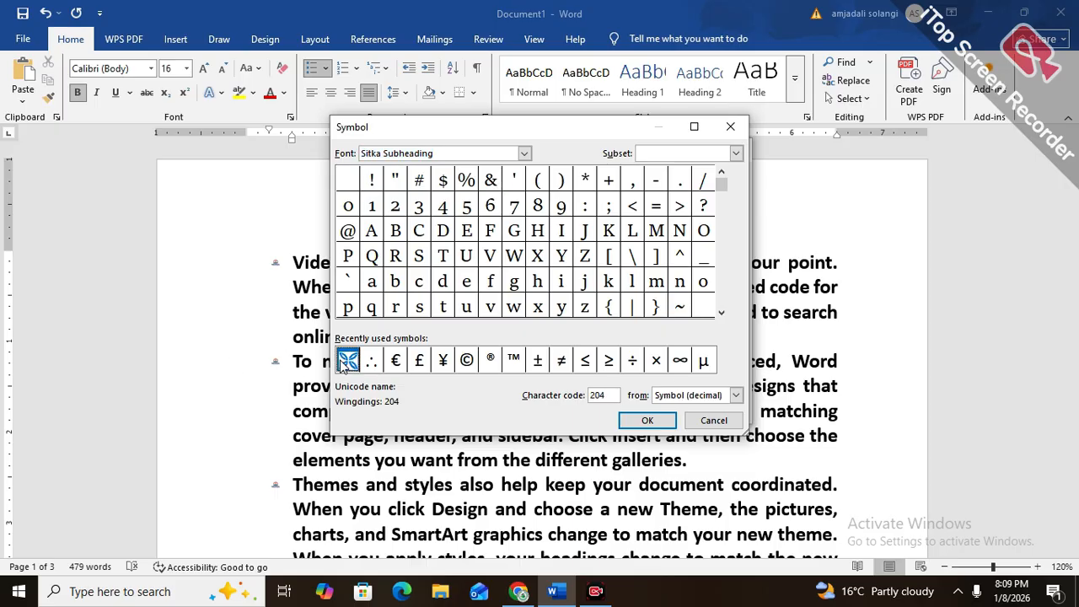
left_click(645, 420)
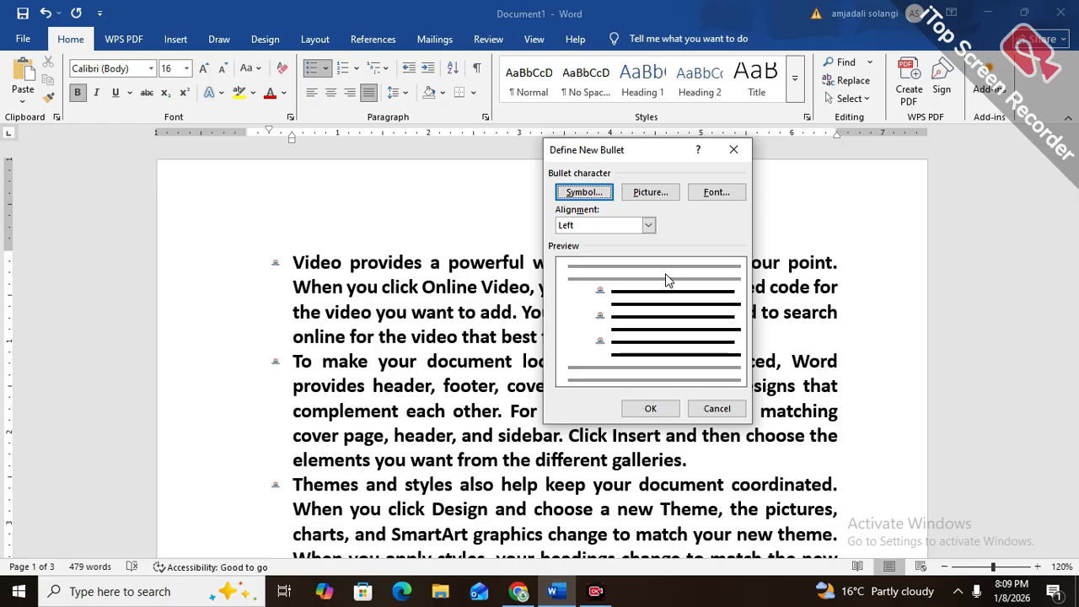
Set the new bullet's font to Times New Roman at size 12
left_click(710, 193)
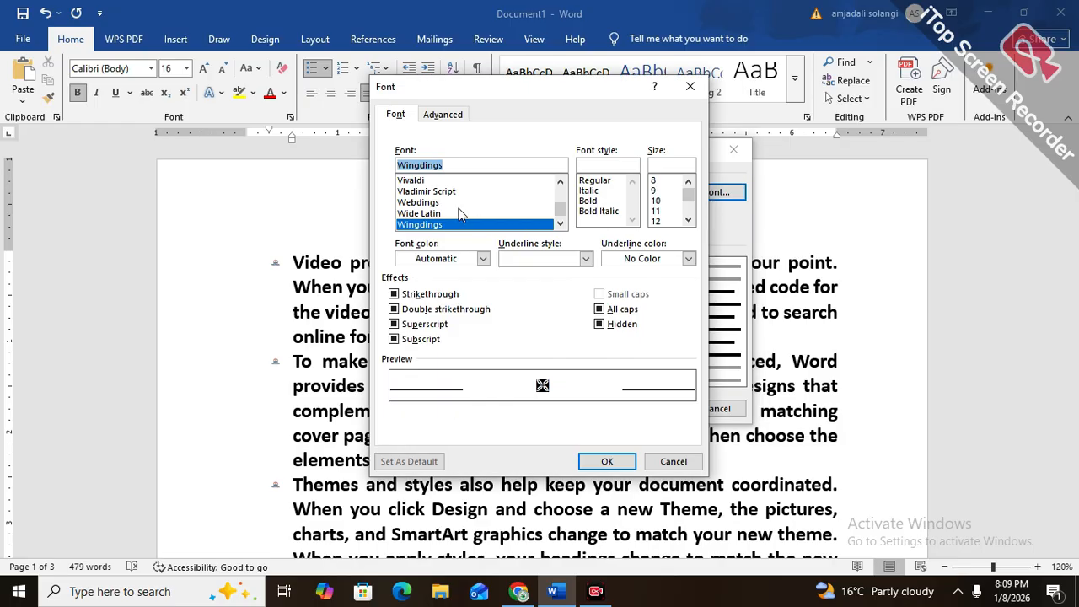
left_click(559, 195)
left_click(559, 195)
left_click(559, 195)
left_click(529, 195)
left_click(511, 215)
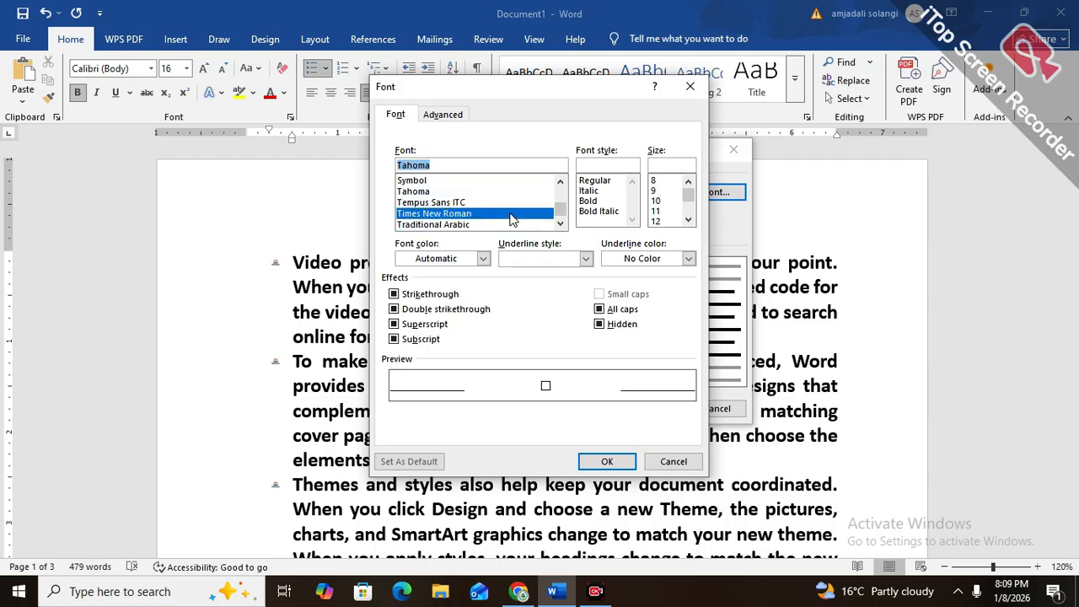
left_click(672, 222)
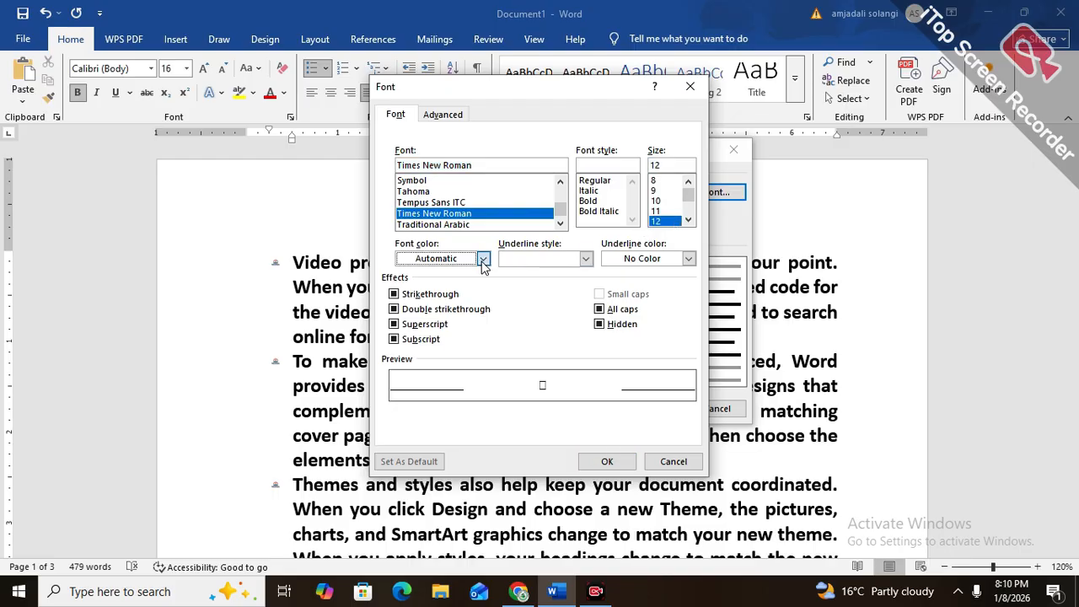
Give the bullet a red font color and a double underline in yellow
left_click(483, 260)
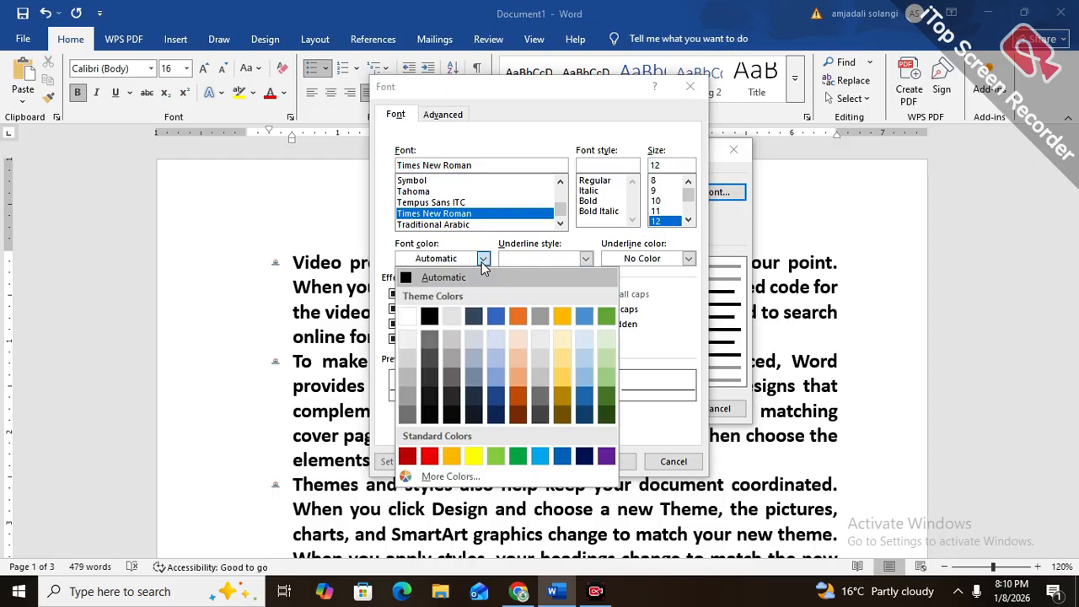
left_click(431, 461)
left_click(524, 263)
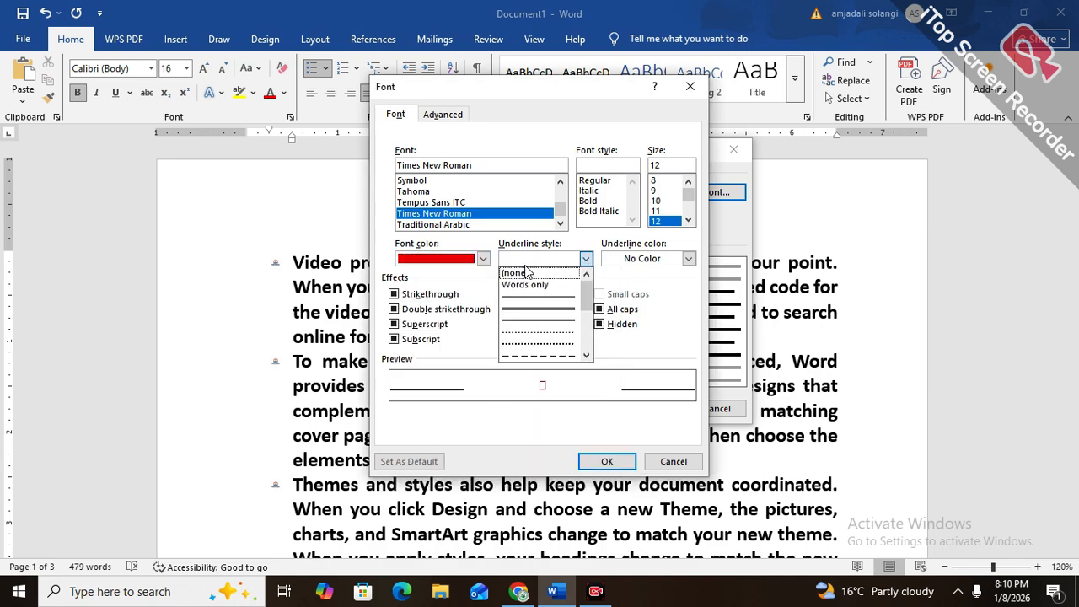
left_click(525, 309)
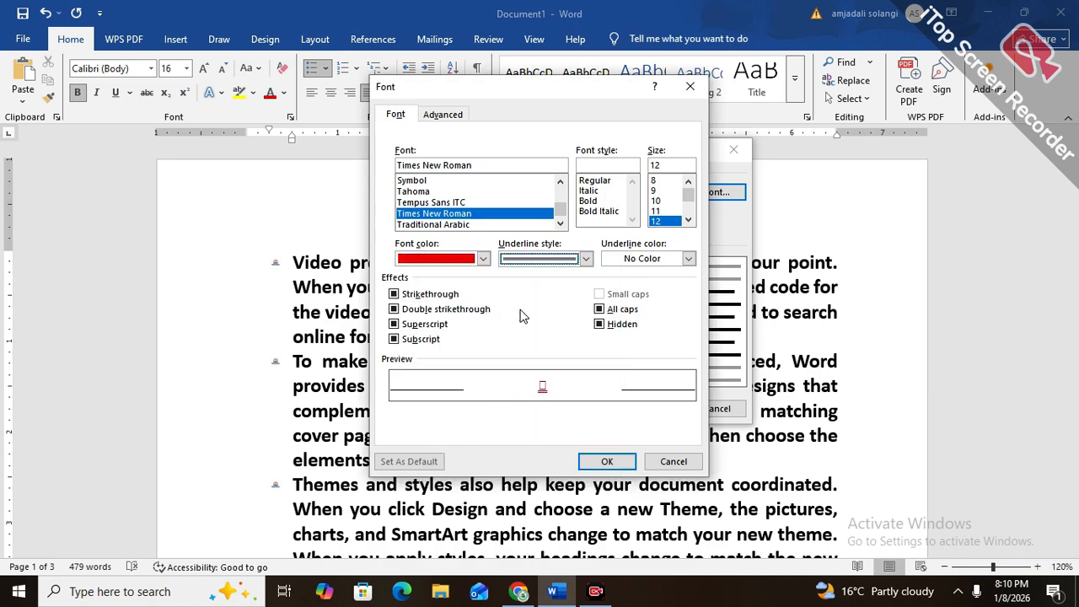
left_click(687, 259)
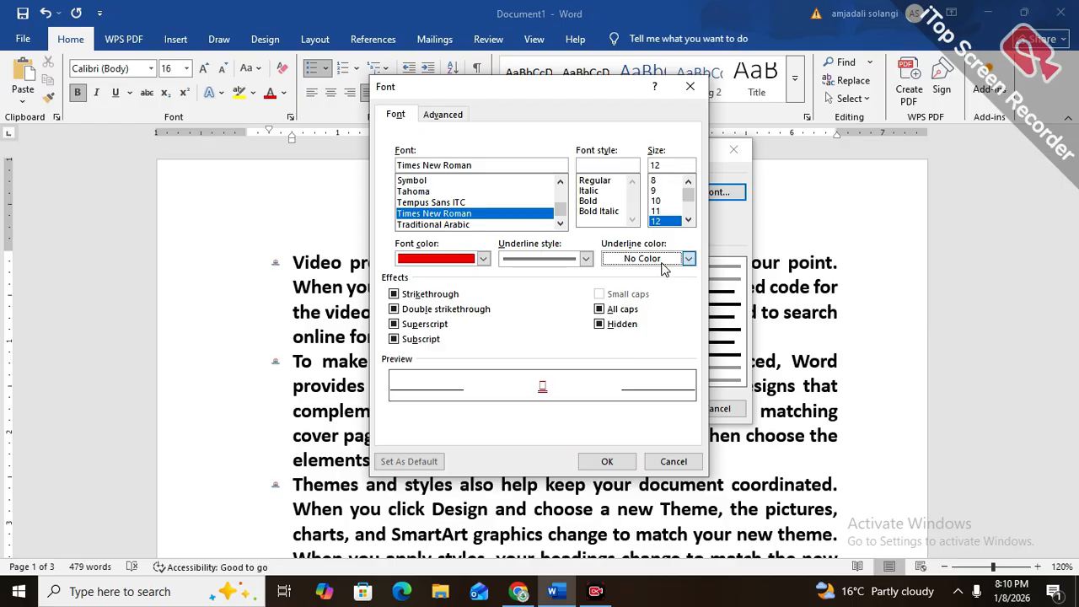
left_click(680, 461)
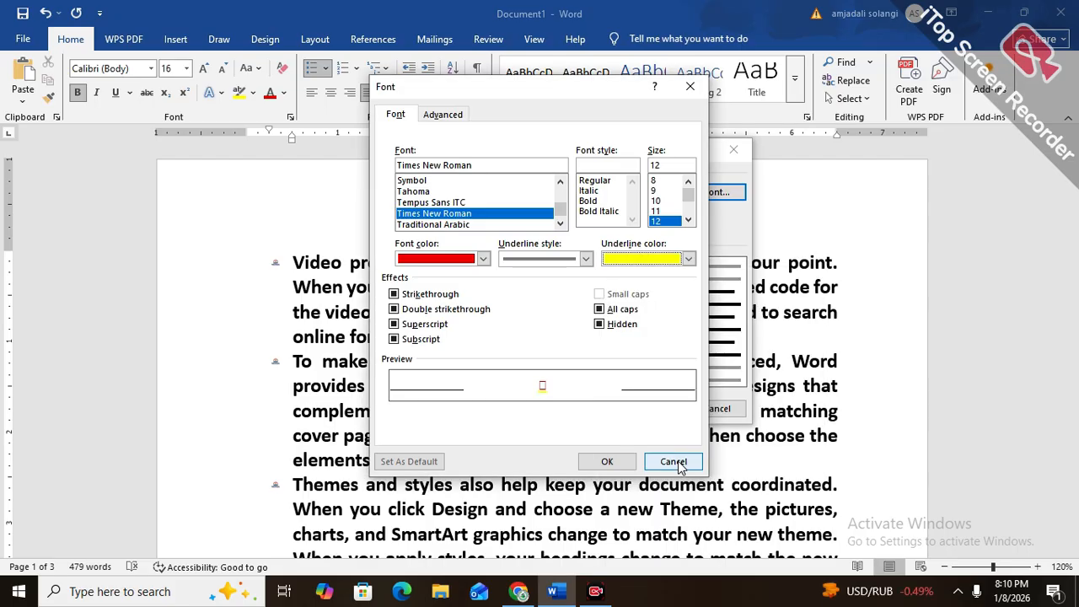
Try the strikethrough, double strikethrough, superscript and subscript effects on the bullet character
left_click(429, 297)
left_click(435, 321)
left_click(425, 296)
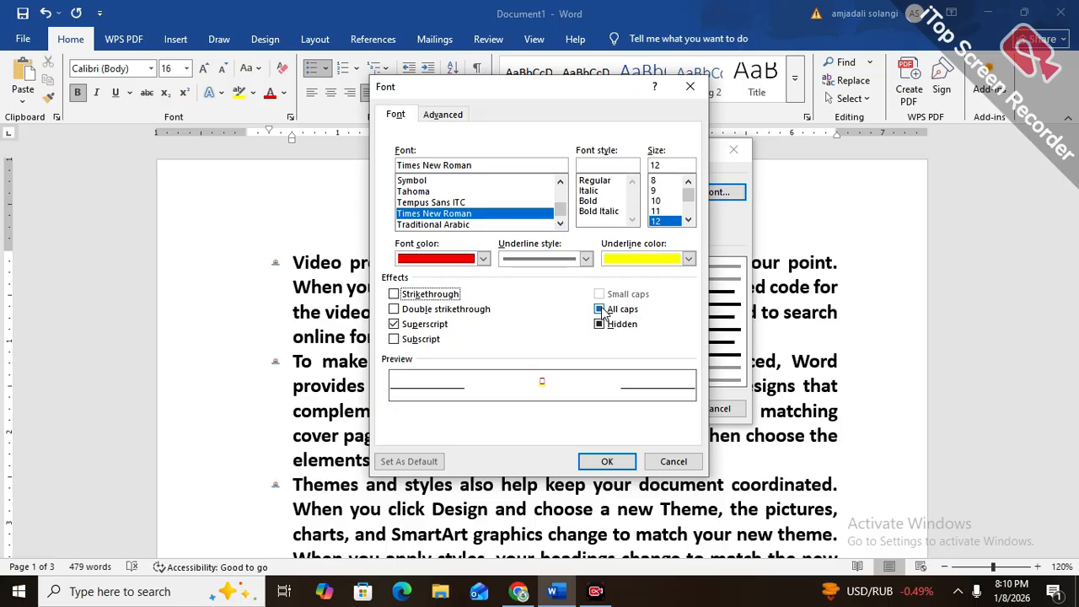
left_click(393, 308)
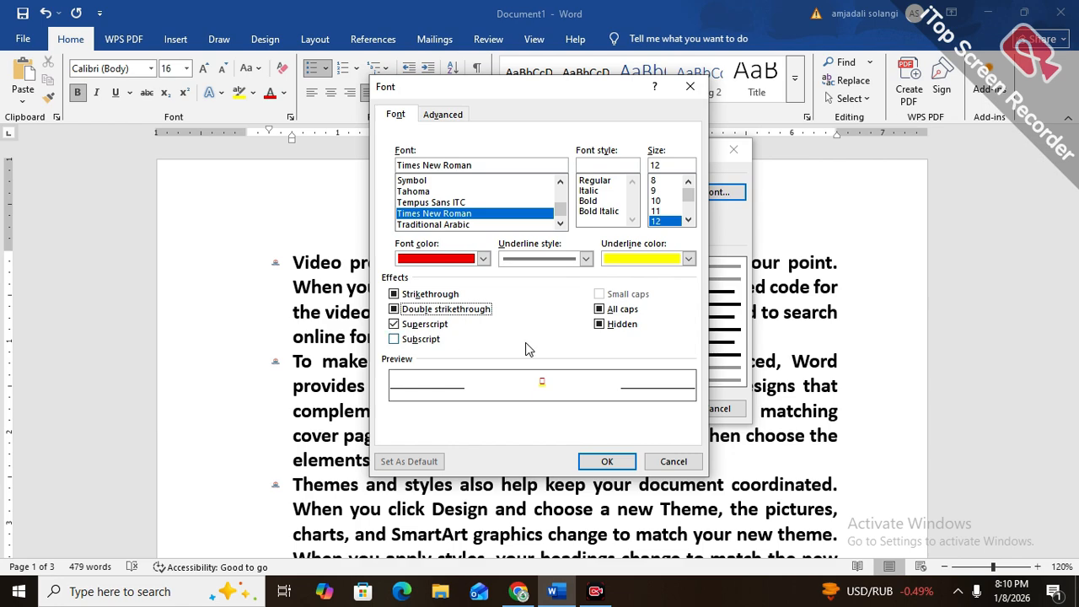
left_click(411, 346)
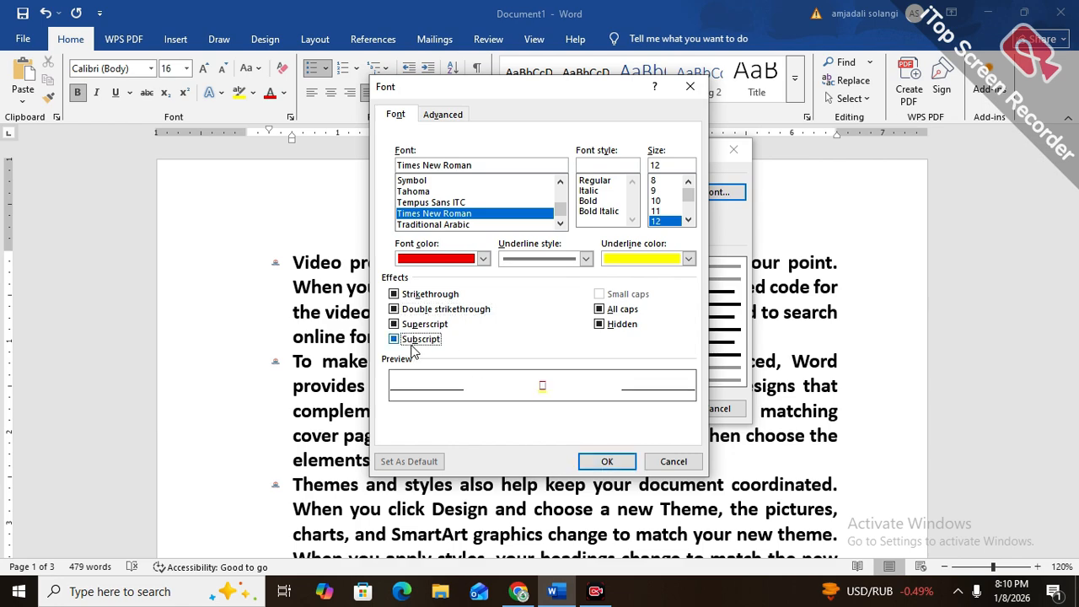
Apply the newly formatted bullet to the list and move the list's bullets slightly toward the left margin
left_click(596, 465)
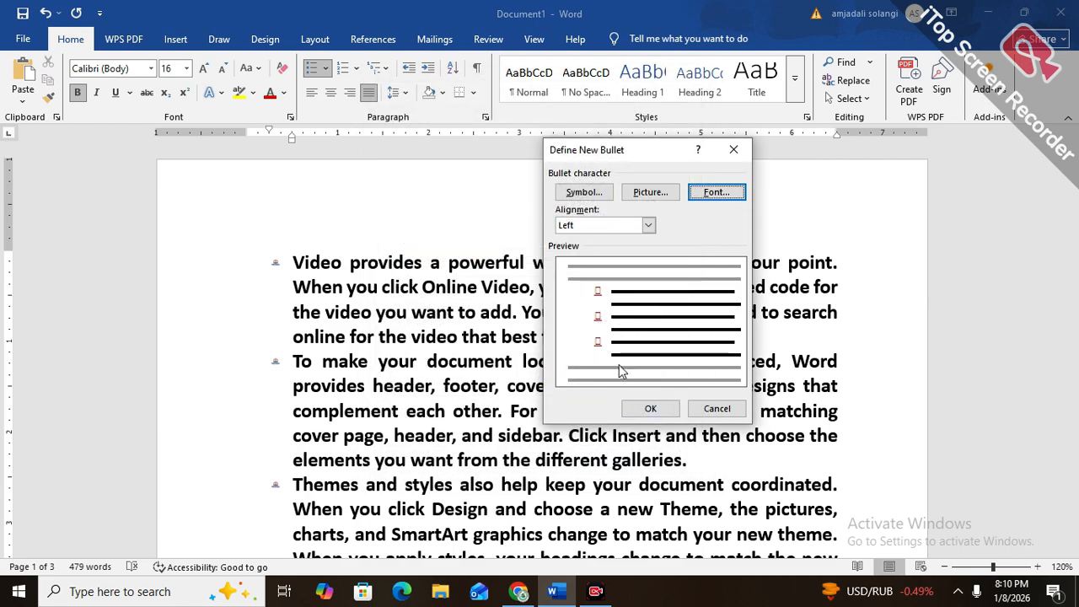
left_click(650, 407)
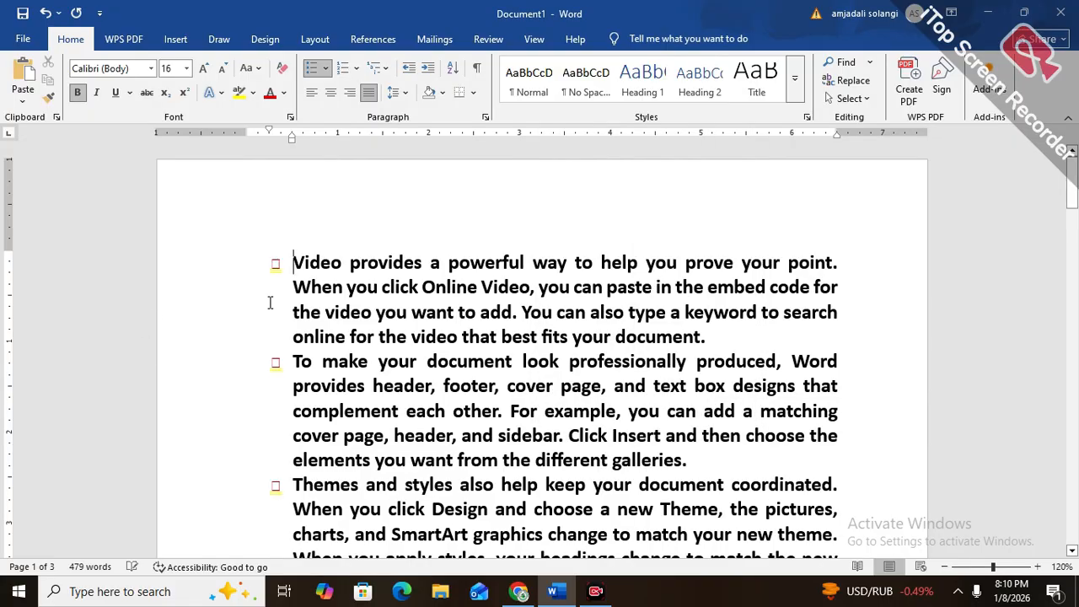
left_click_drag(279, 269, 268, 270)
left_click(394, 285)
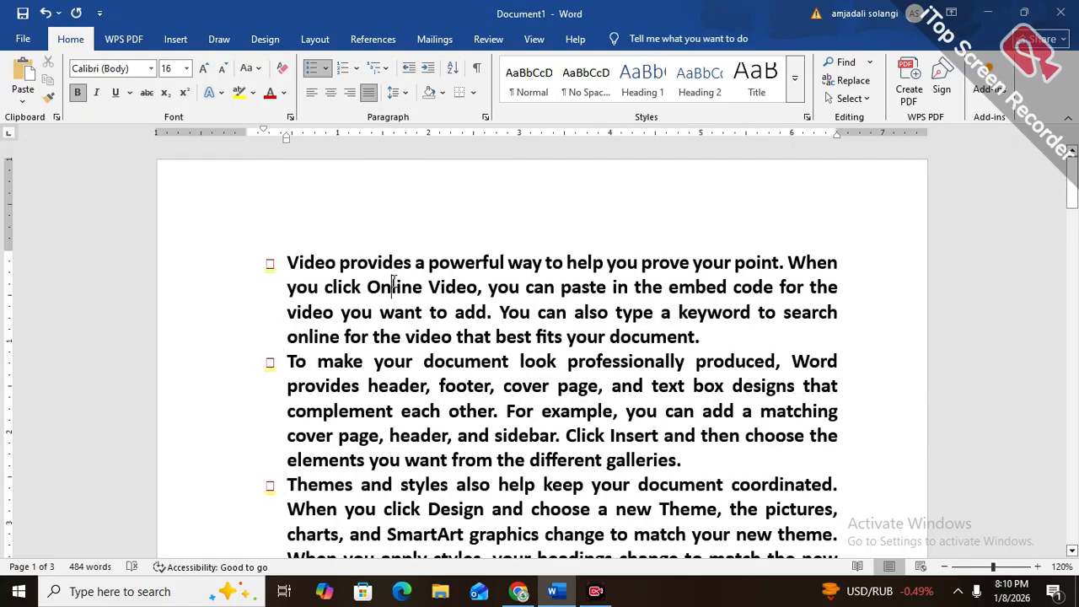
left_click(325, 68)
left_click(381, 314)
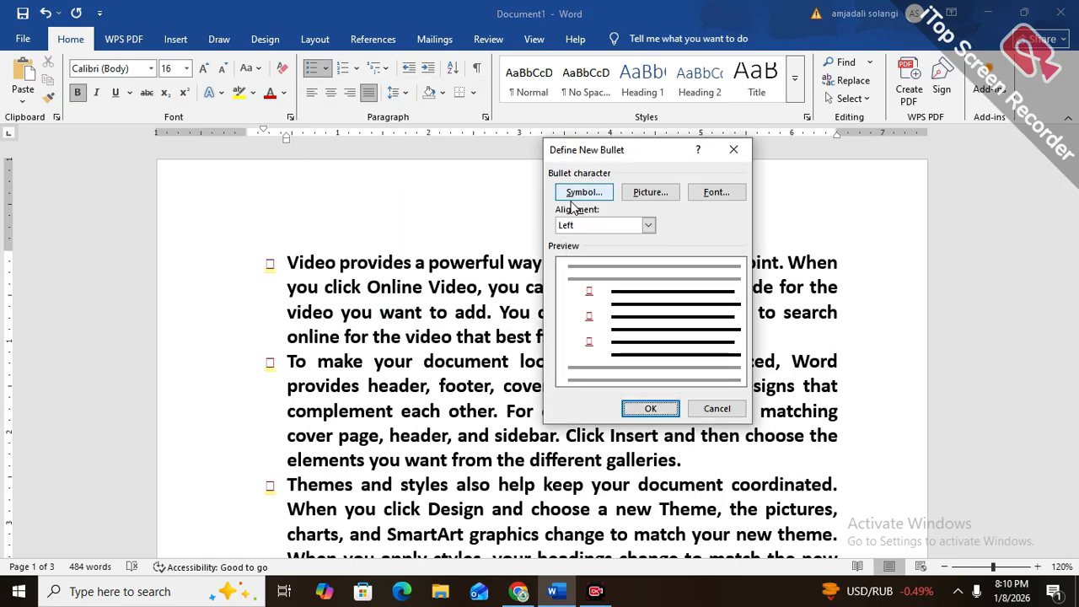
left_click(716, 410)
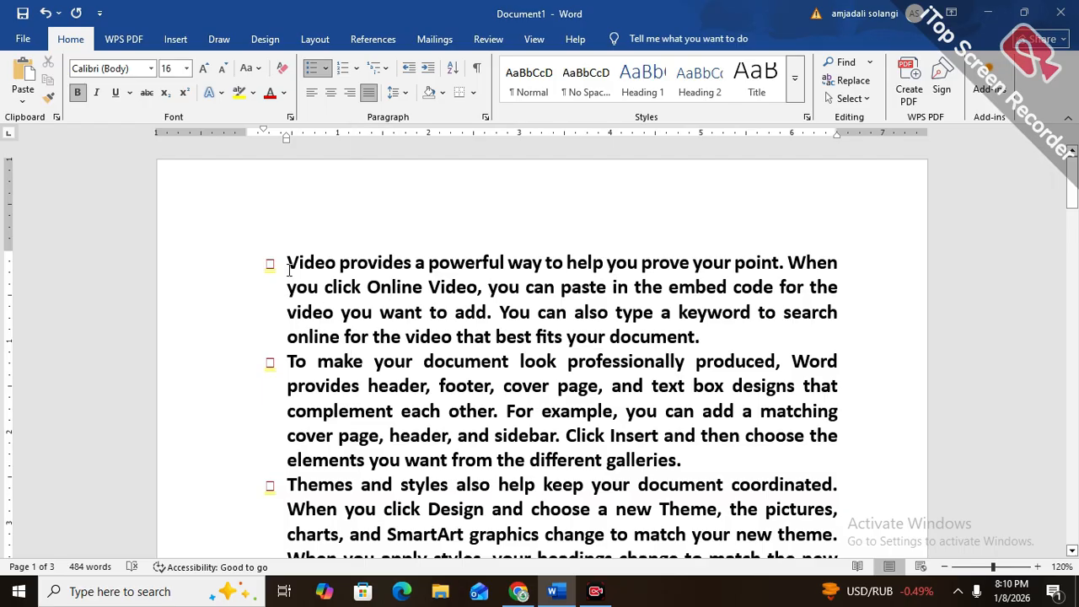
Select the first paragraph, starting with "Video provides", and number it with the uppercase Roman numeral format
left_click_drag(289, 268, 769, 327)
left_click_drag(763, 347, 266, 258)
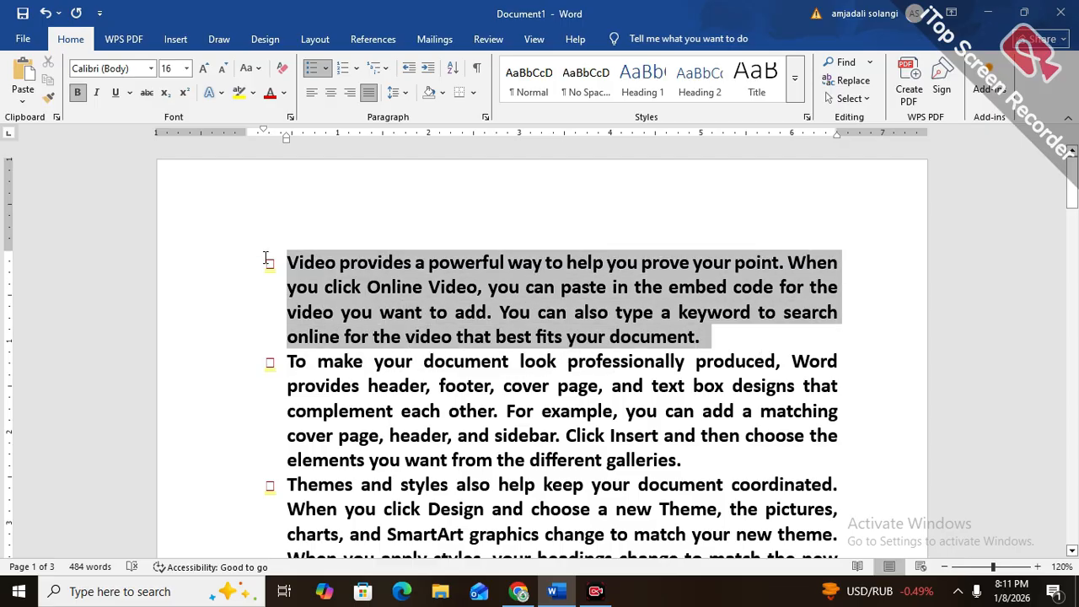
left_click(355, 68)
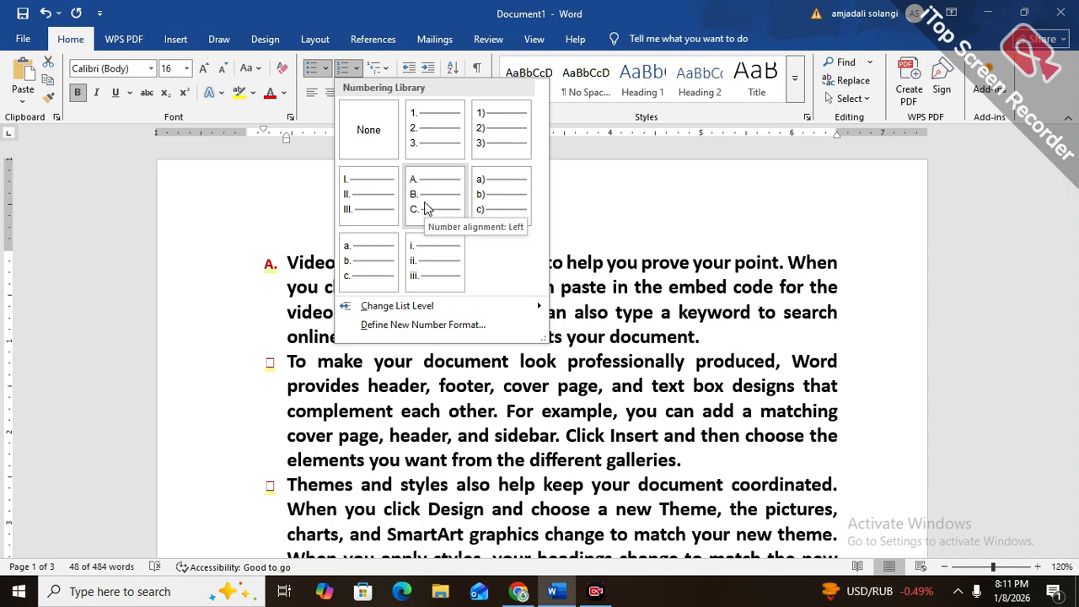
left_click(349, 202)
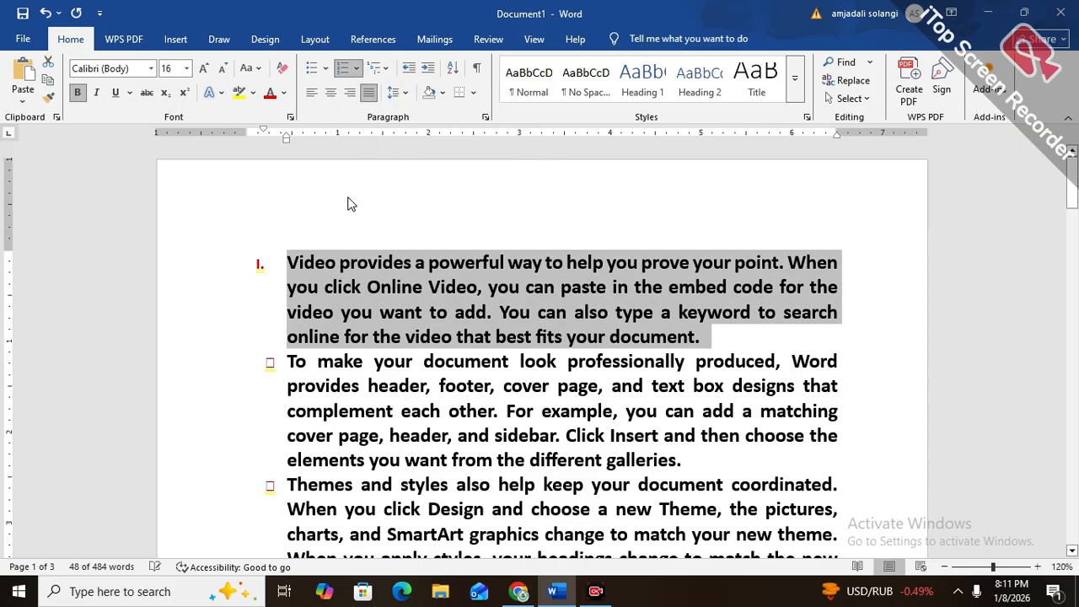
Add sample numbered items after the first paragraph: dffsdfsdf, sdfsdfasdfdaf, sfsdfsfsd, sfsdfsdf and asfsdf
left_click(777, 342)
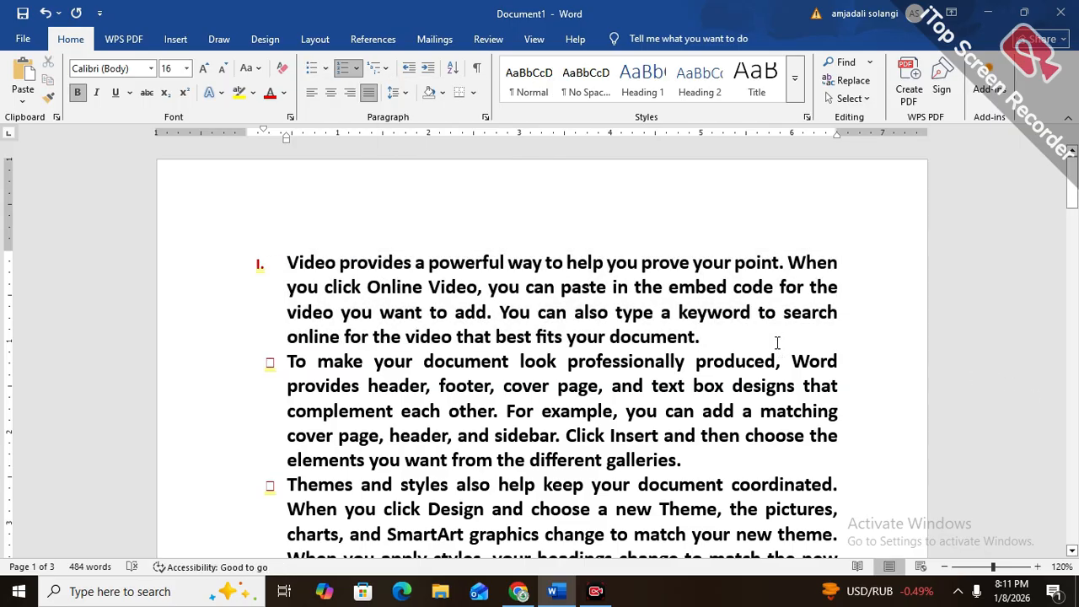
key("Return")
type("dffsdfsdf")
key("Return")
type("sdfsdfasdfdaf")
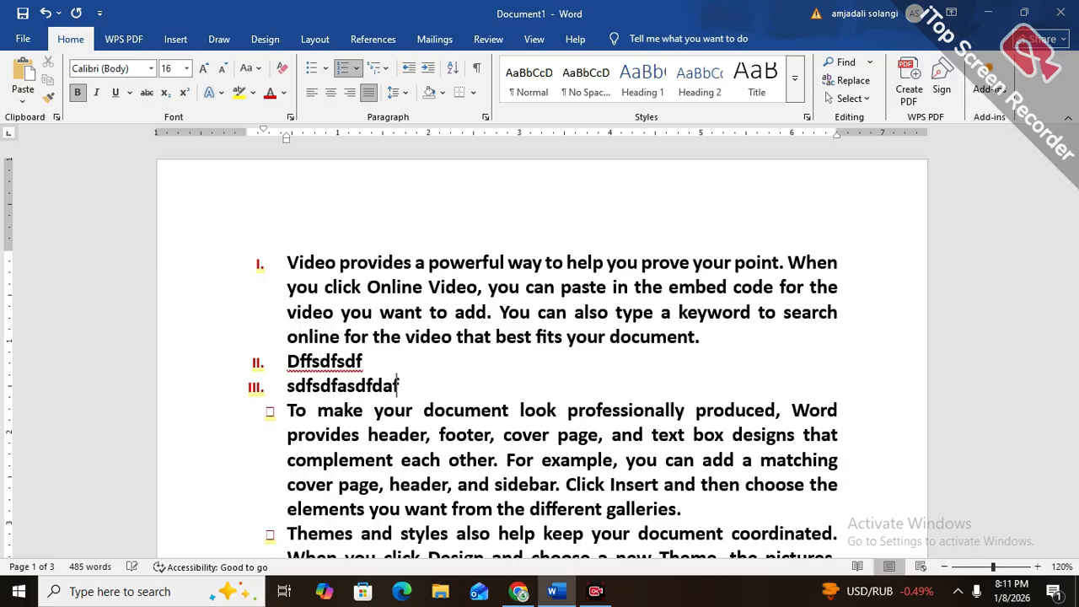
key("Return")
type("sfsdfsfsd")
key("Return")
type("sfsdfsdf")
key("Return")
type("asfsdf")
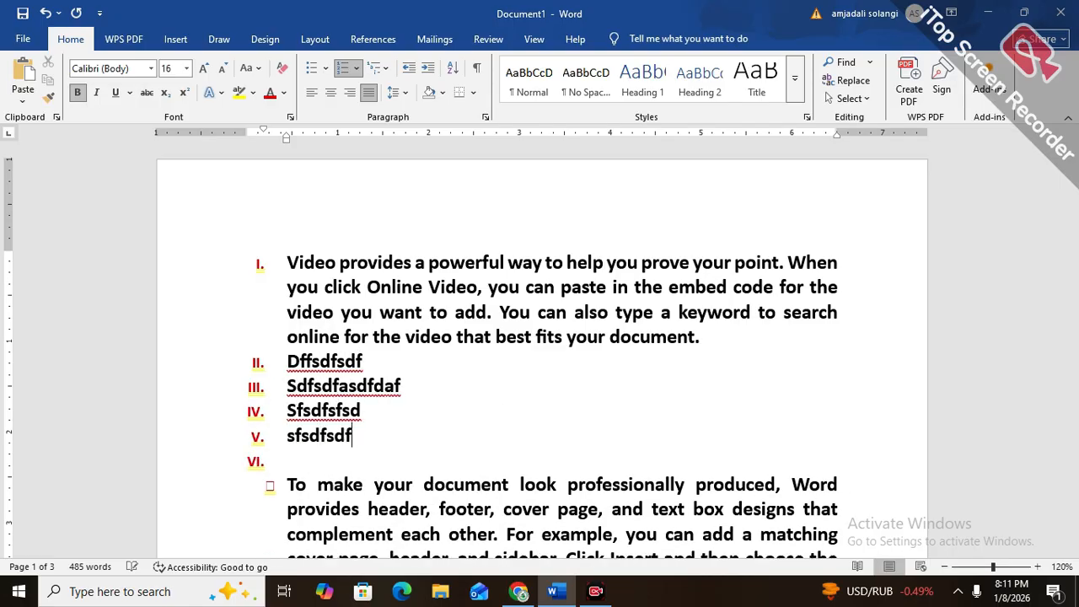
Undo all the sample numbered items added below the first paragraph, keeping its Roman numbering
key("ctrl+z")
key("ctrl+z")
key("ctrl+z")
key("ctrl+z")
key("ctrl+z")
key("ctrl+z")
key("ctrl+z")
key("ctrl+z")
key("ctrl+z")
key("ctrl+z")
key("ctrl+z")
key("ctrl+z")
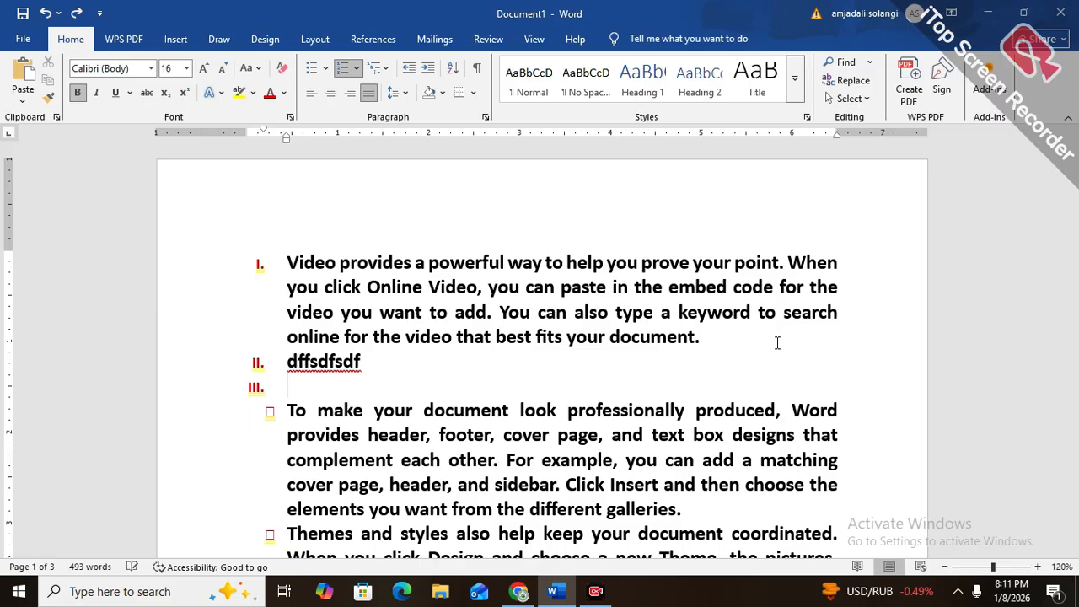
key("ctrl+z")
key("ctrl+z")
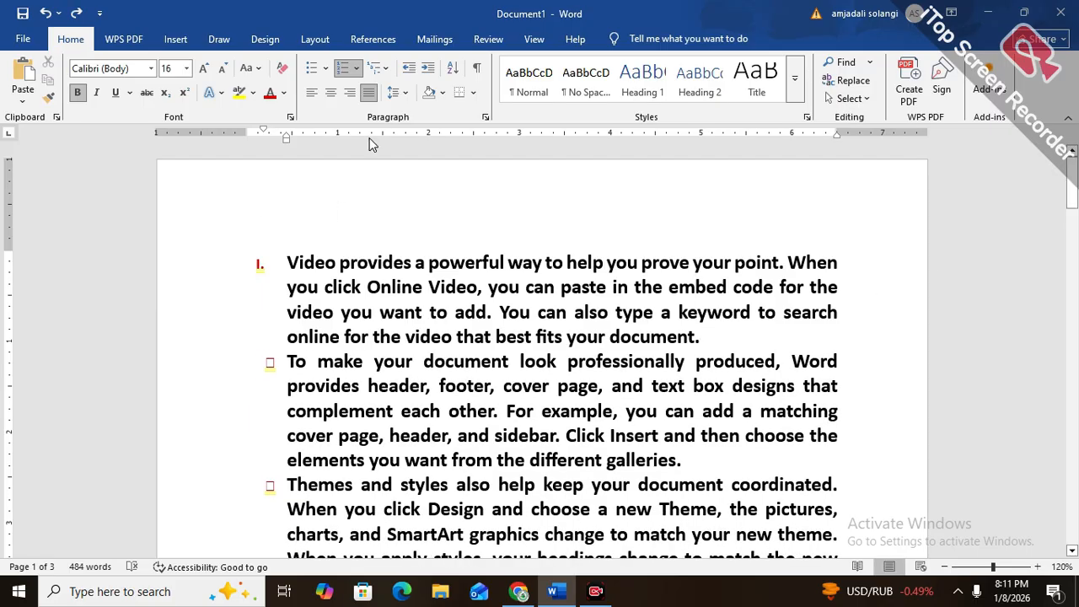
Start defining a new number format for the first paragraph and preview the "A, B, C" and "One, Two, Three" number styles
left_click(356, 67)
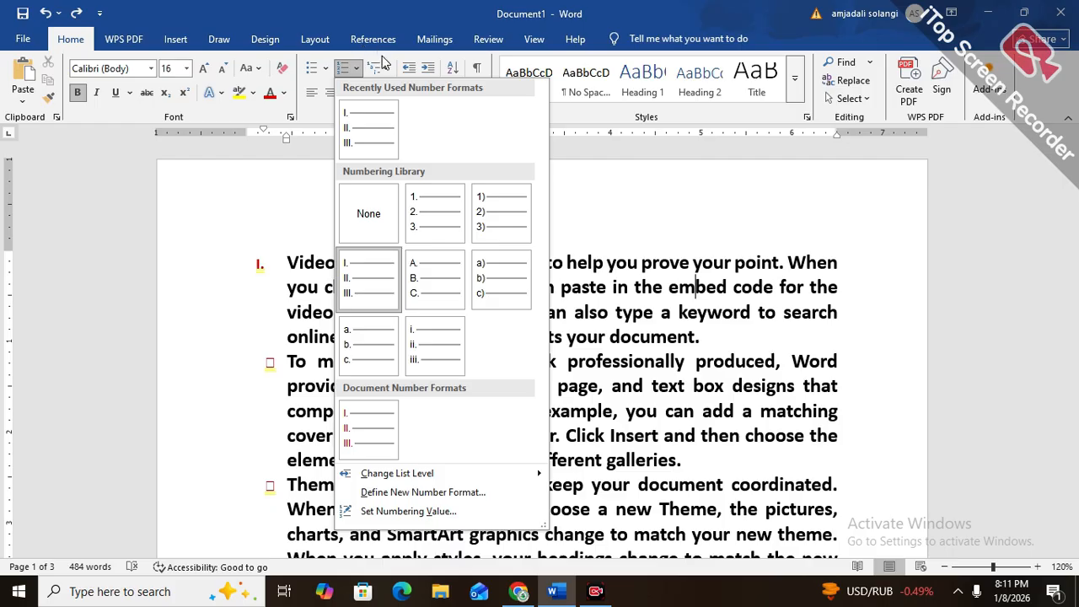
left_click(387, 72)
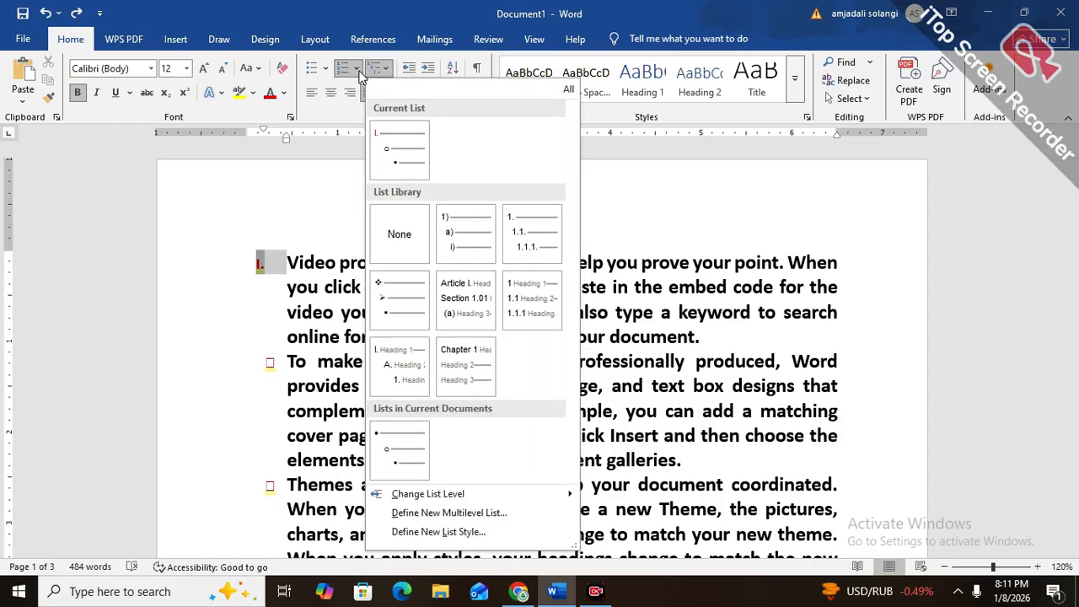
left_click(357, 69)
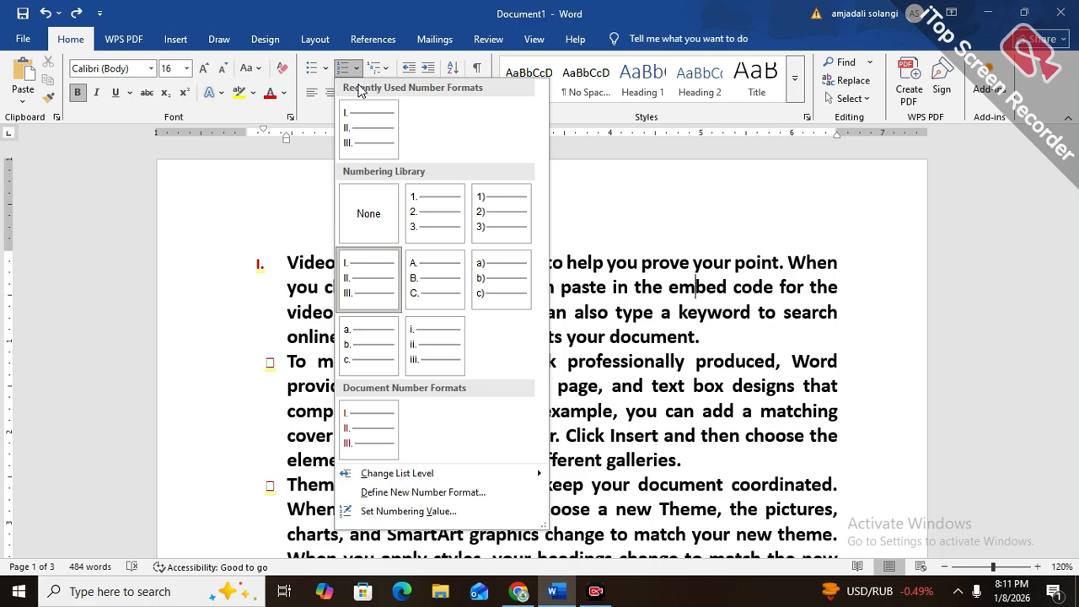
left_click(396, 493)
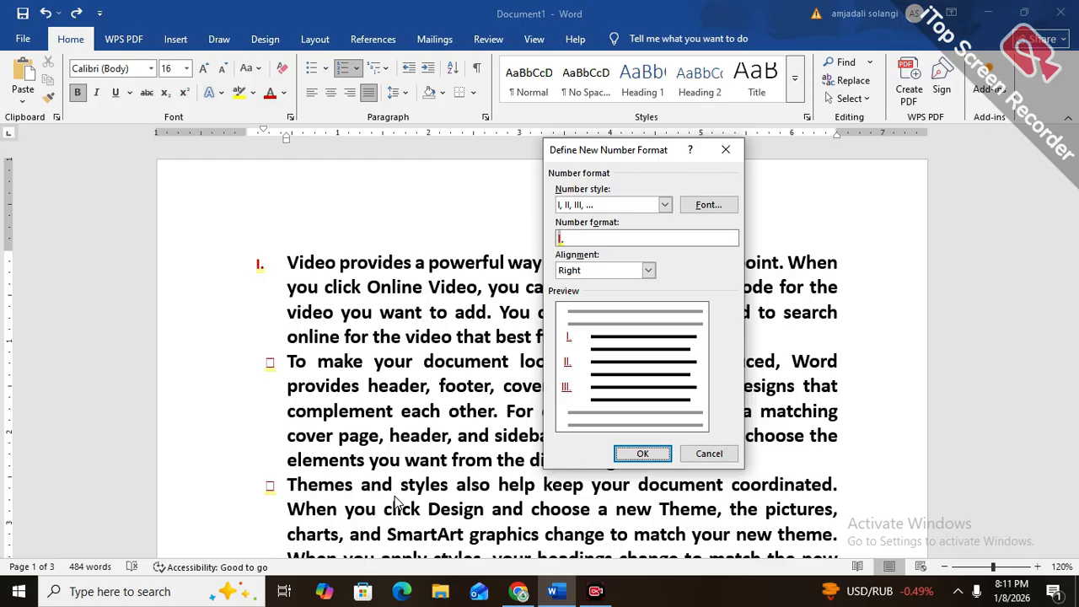
left_click(664, 206)
left_click(632, 260)
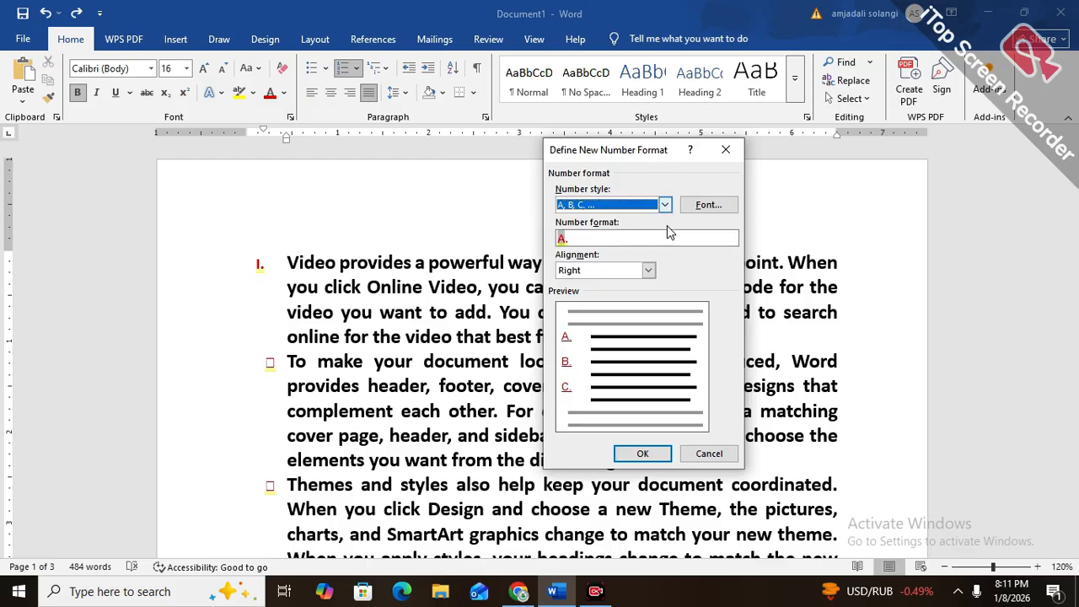
left_click(665, 206)
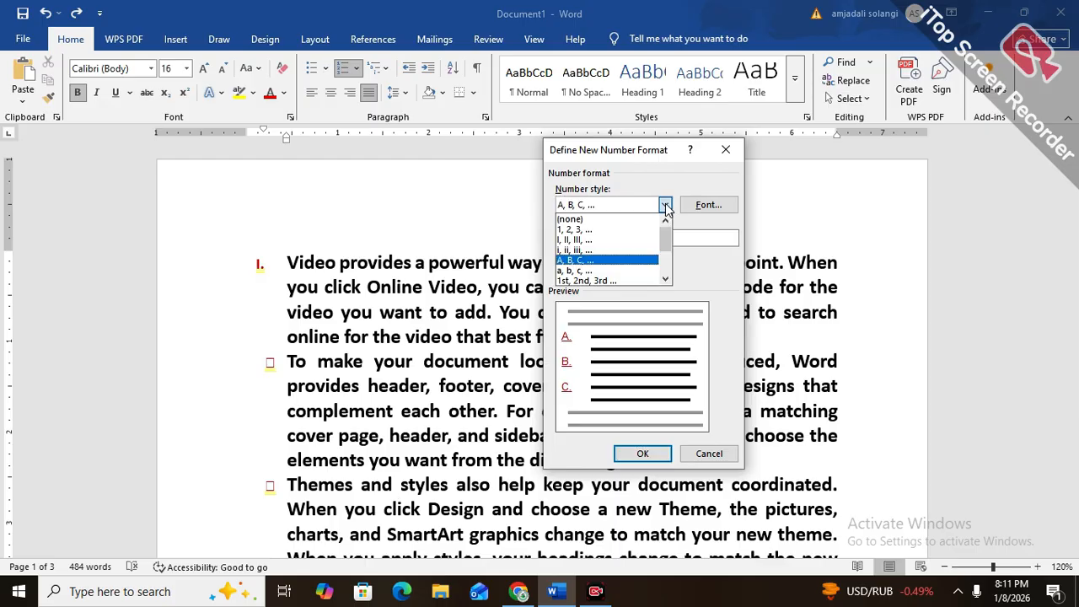
left_click(666, 279)
left_click(666, 279)
left_click(666, 279)
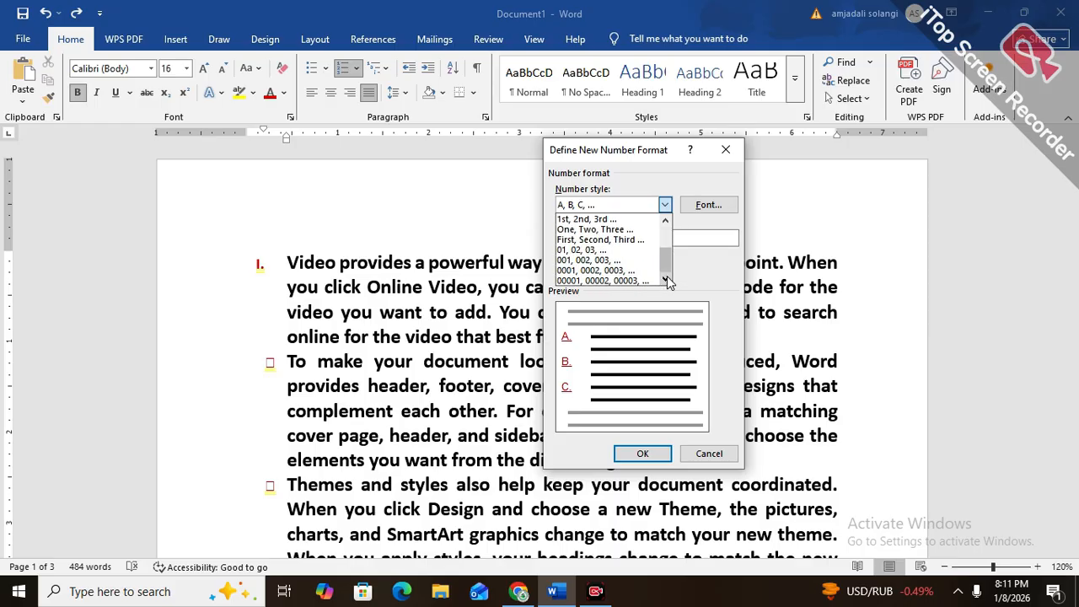
left_click(620, 231)
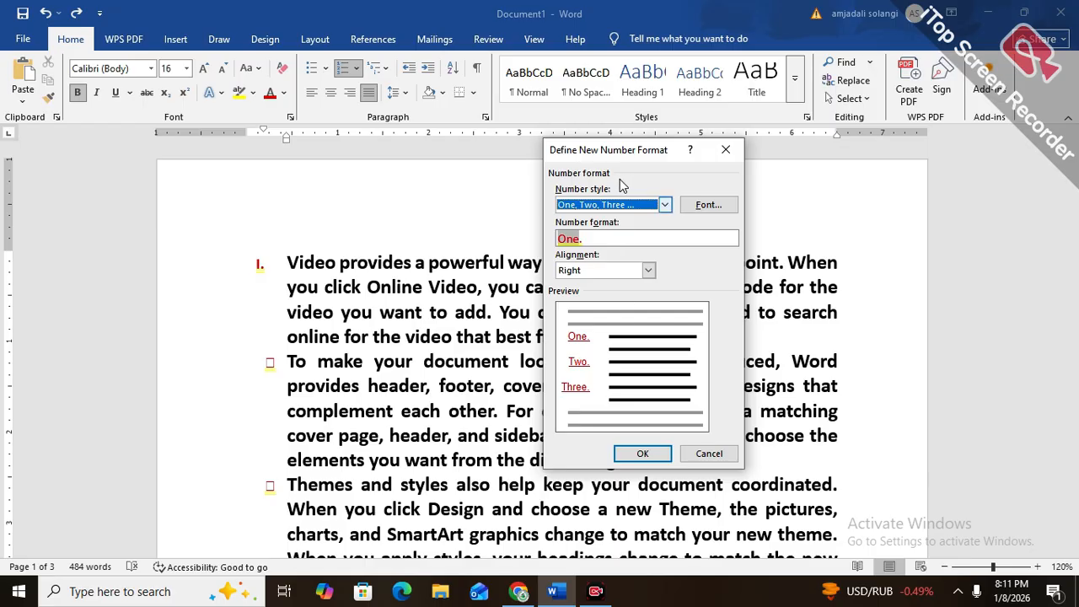
Try the number styles "001, 002, 003", "0001, 0002, 0003", "One, Two, Three", "1st, 2nd, 3rd" and "a, b, c" in the new number format
left_click(620, 209)
left_click(590, 259)
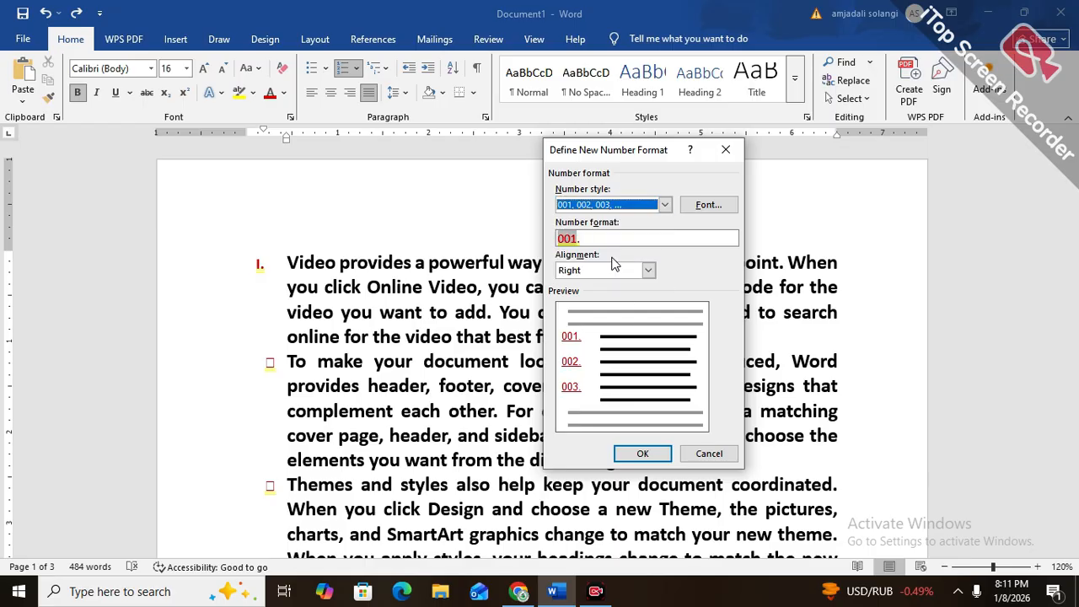
left_click(577, 211)
left_click(579, 272)
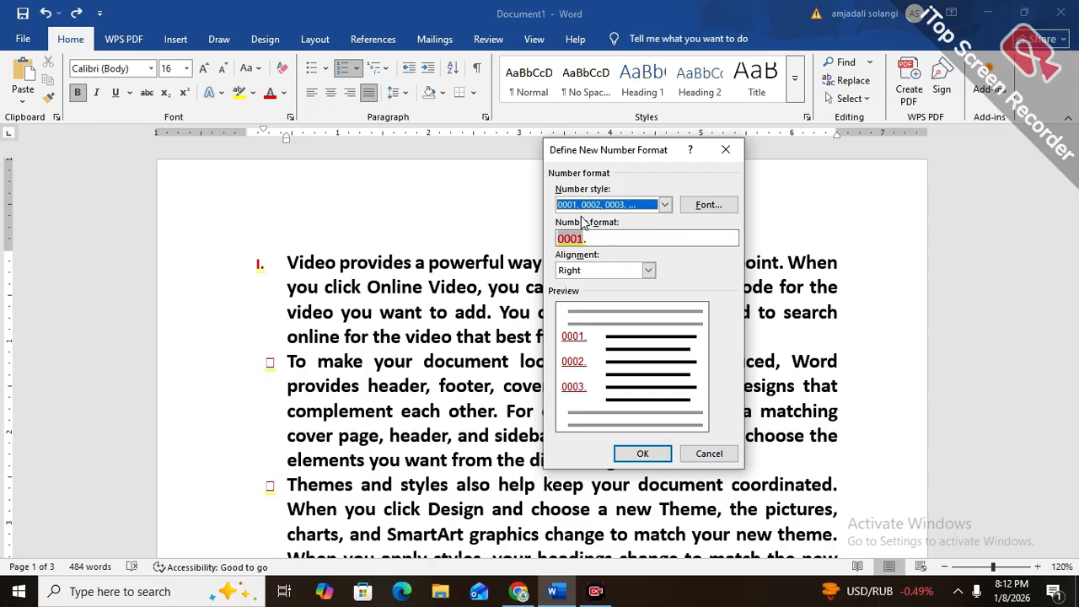
left_click(578, 208)
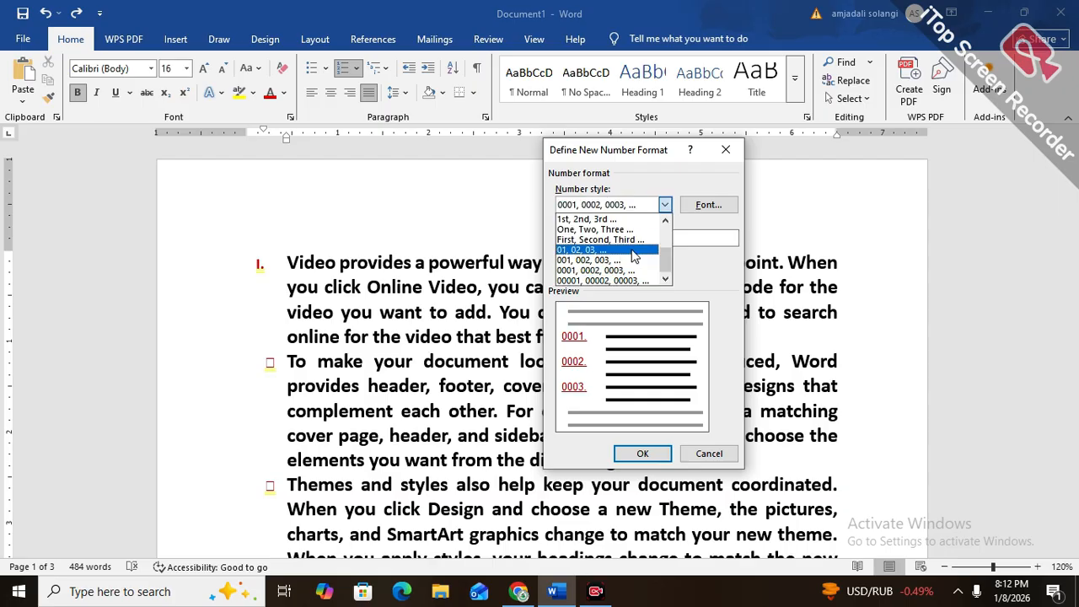
left_click(664, 223)
left_click(642, 239)
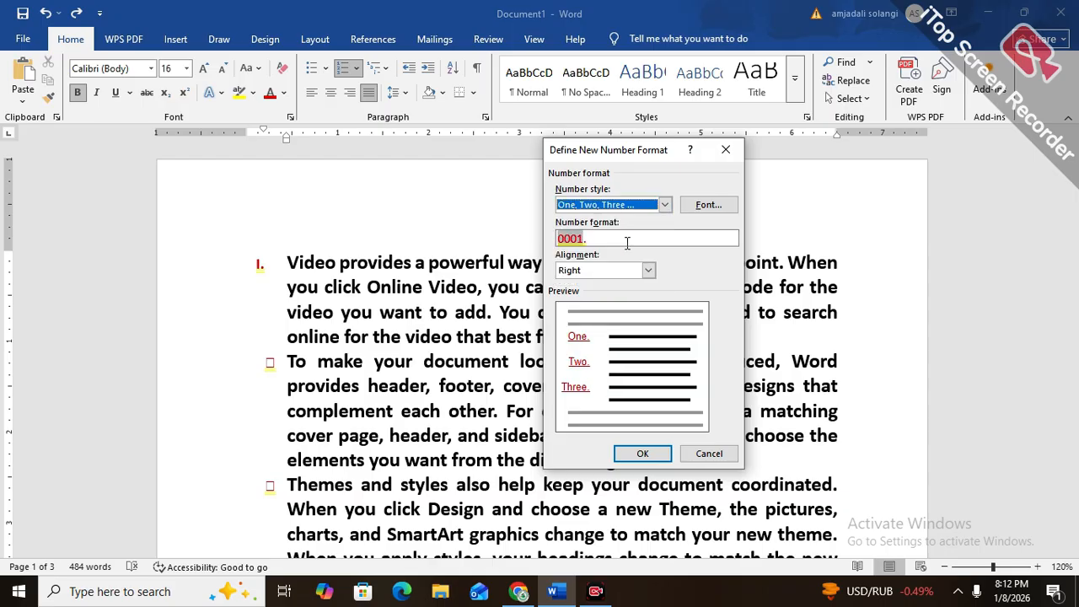
left_click(664, 207)
left_click(624, 229)
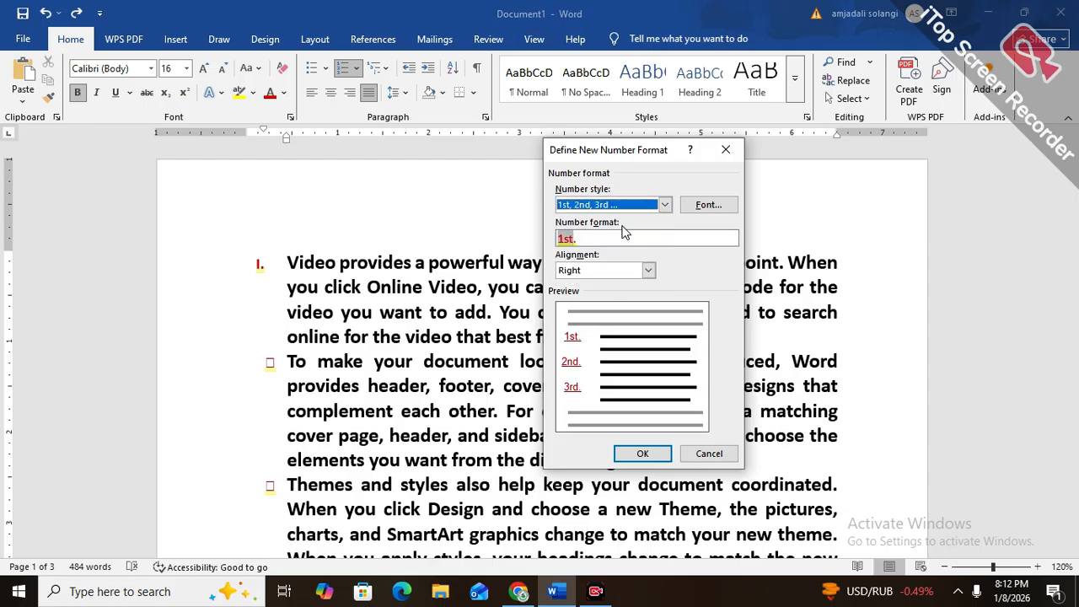
left_click(666, 207)
left_click(651, 219)
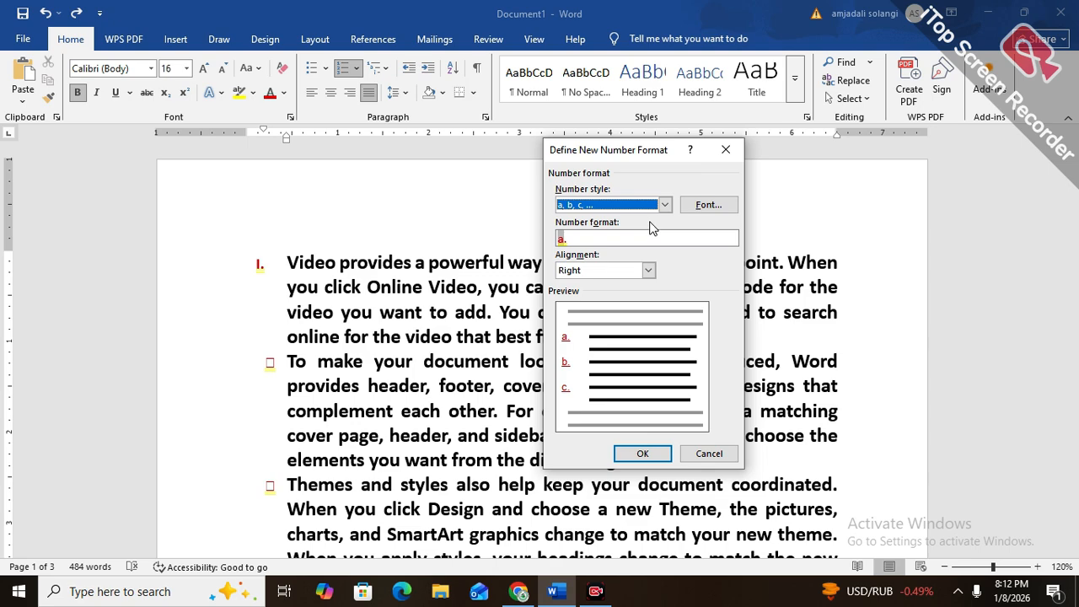
Look at the font settings for the new number format, and discard the format without applying it
left_click(708, 204)
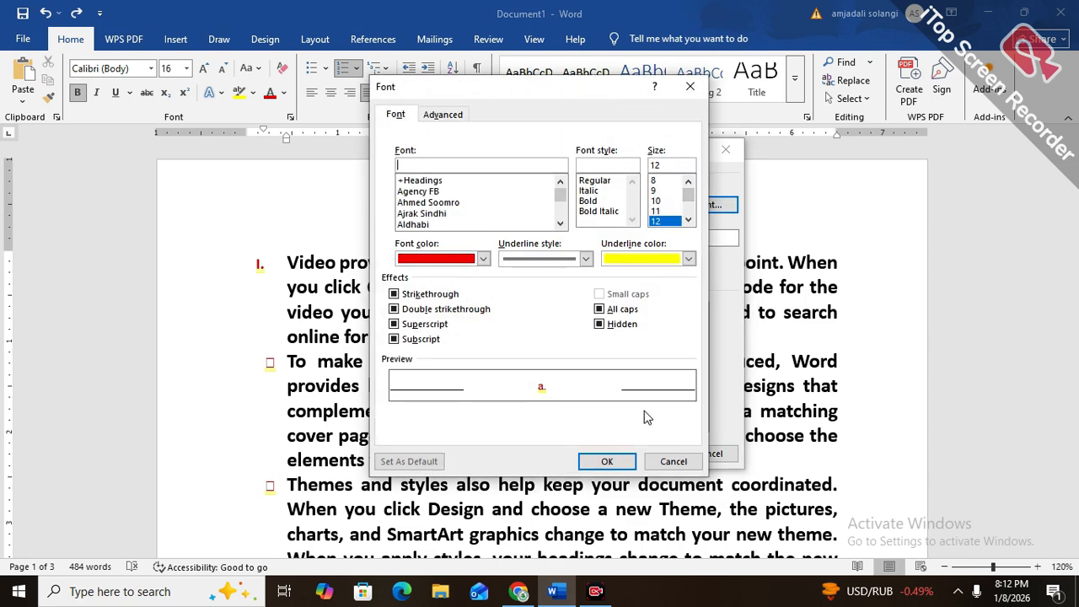
left_click(665, 462)
left_click(700, 455)
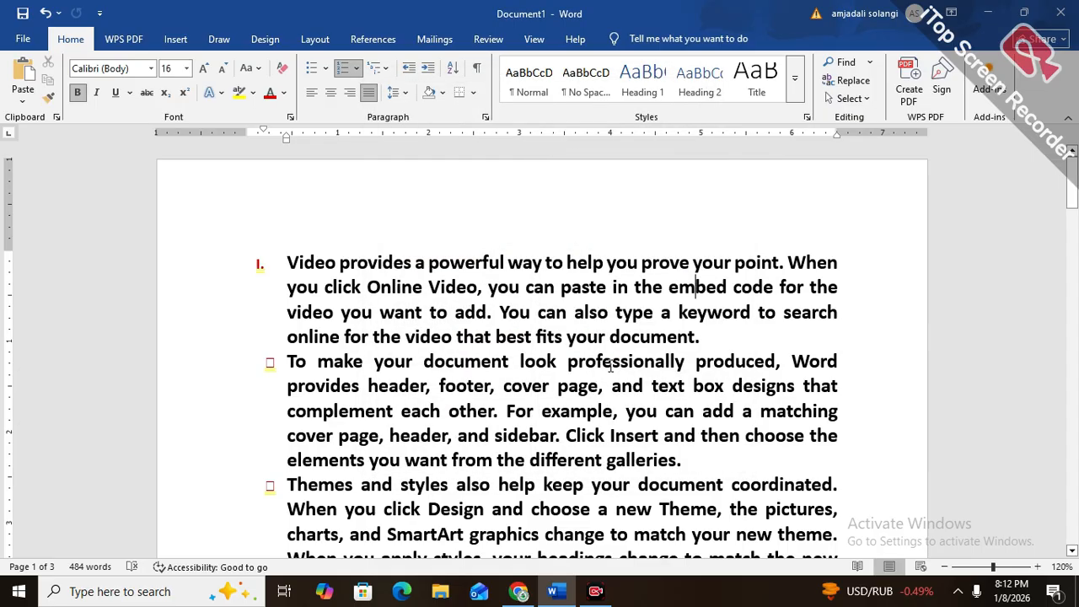
Apply the "1) a) i)" multilevel list format to the first paragraph
left_click(371, 81)
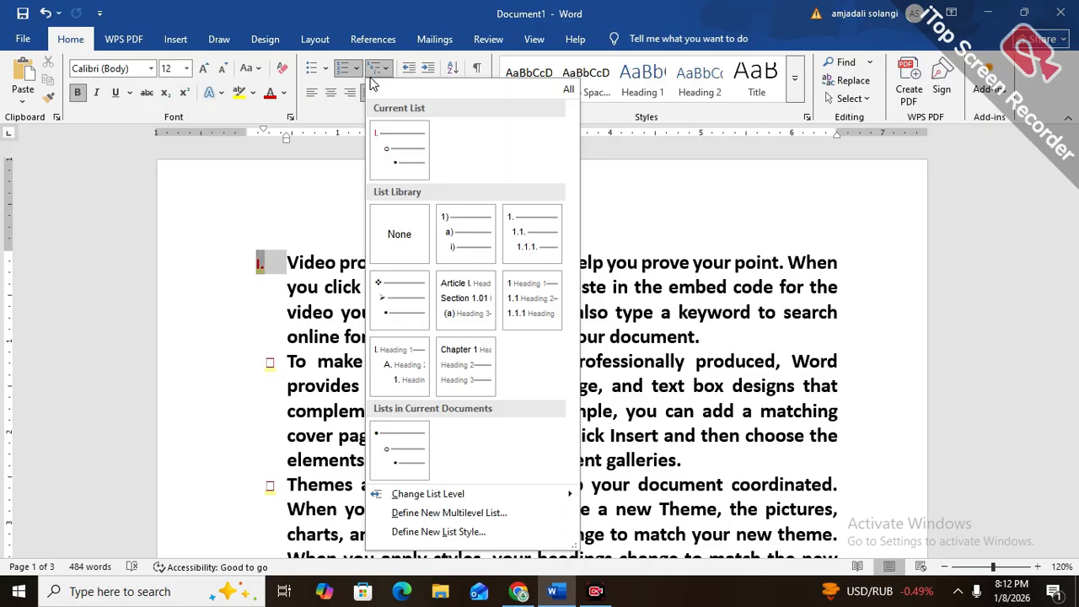
left_click(466, 254)
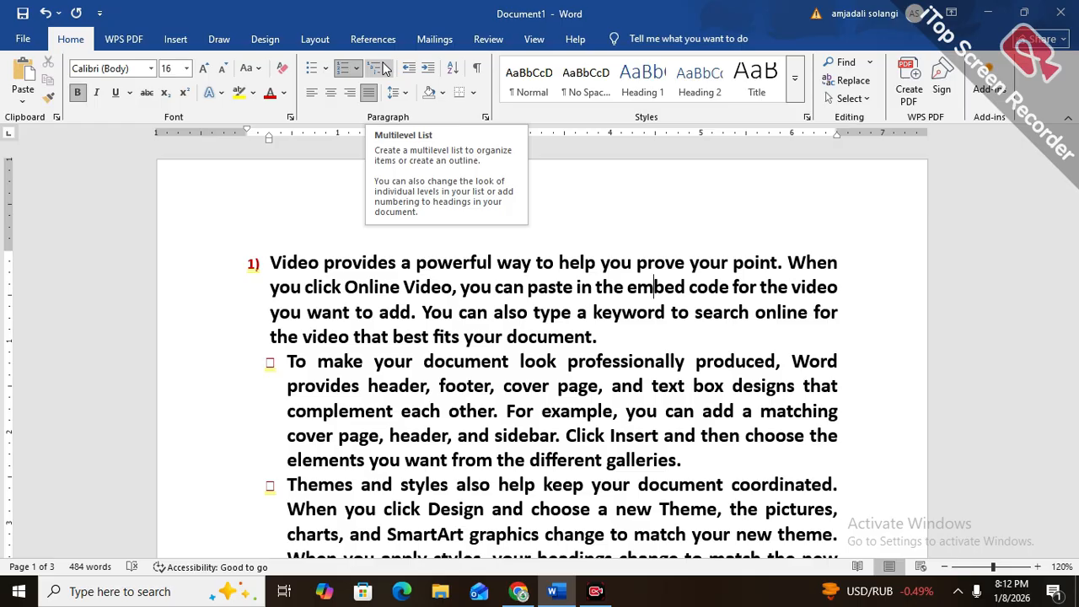
left_click(410, 389)
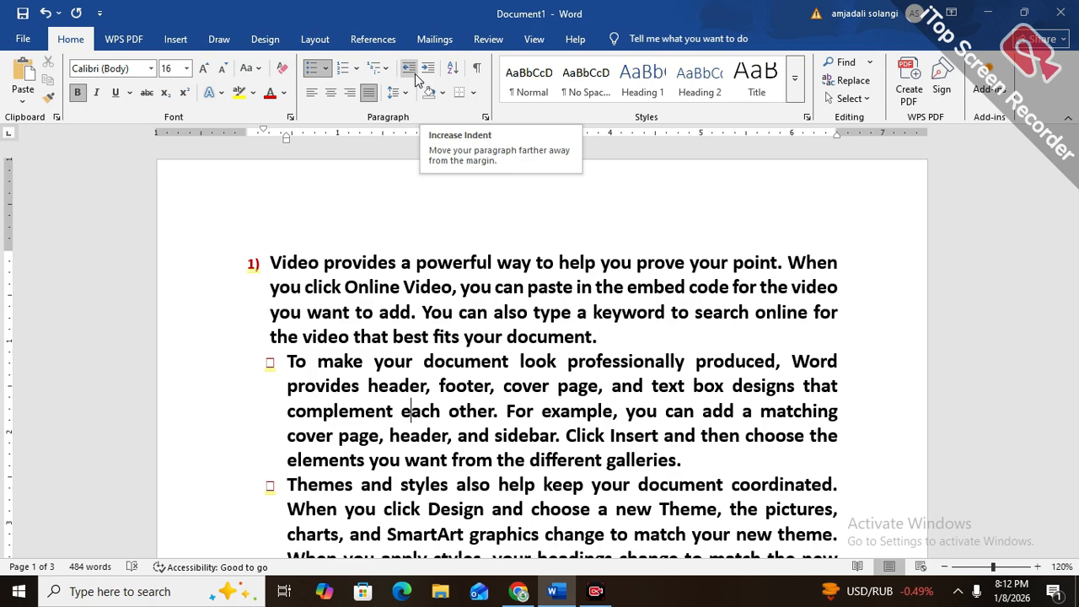
Select the first paragraph and increase its indent until its number sits at the 4-inch ruler mark
left_click_drag(271, 263, 624, 326)
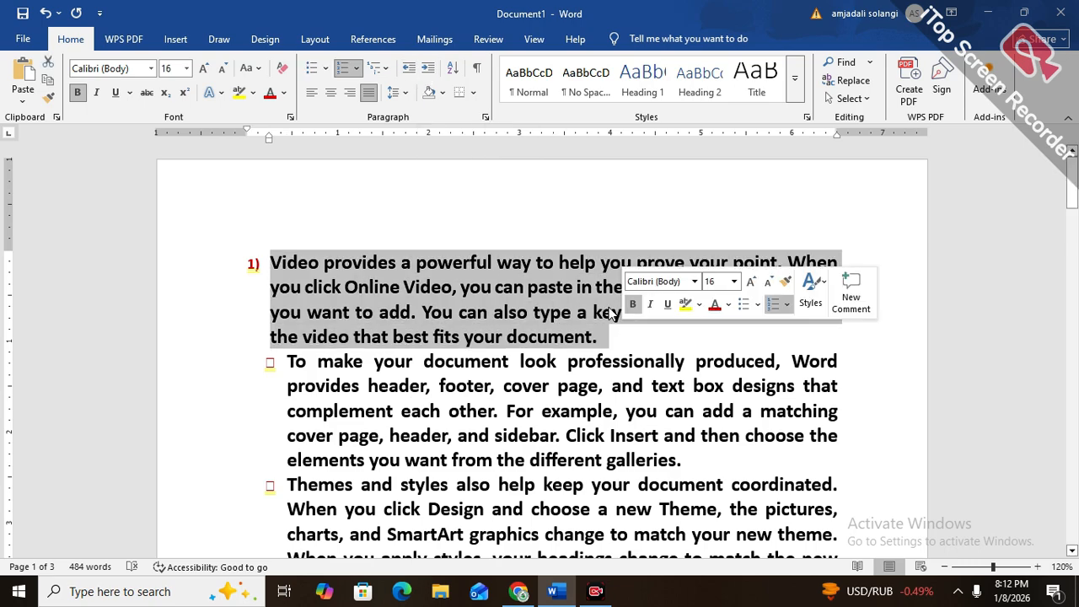
left_click(429, 70)
left_click(428, 71)
left_click(428, 70)
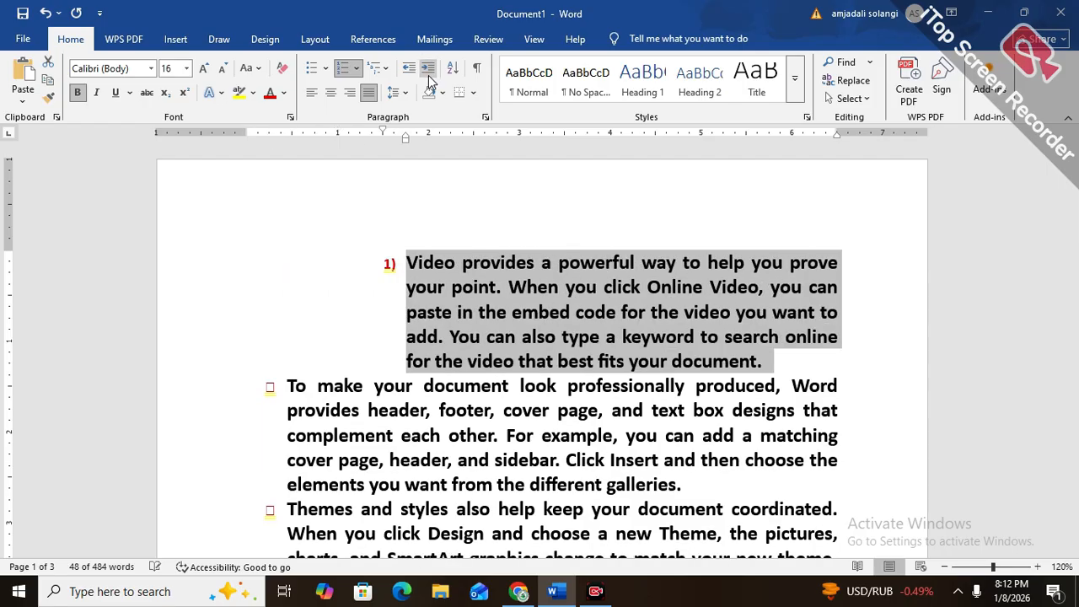
left_click(429, 71)
left_click(428, 71)
left_click(428, 71)
left_click(428, 71)
left_click(428, 71)
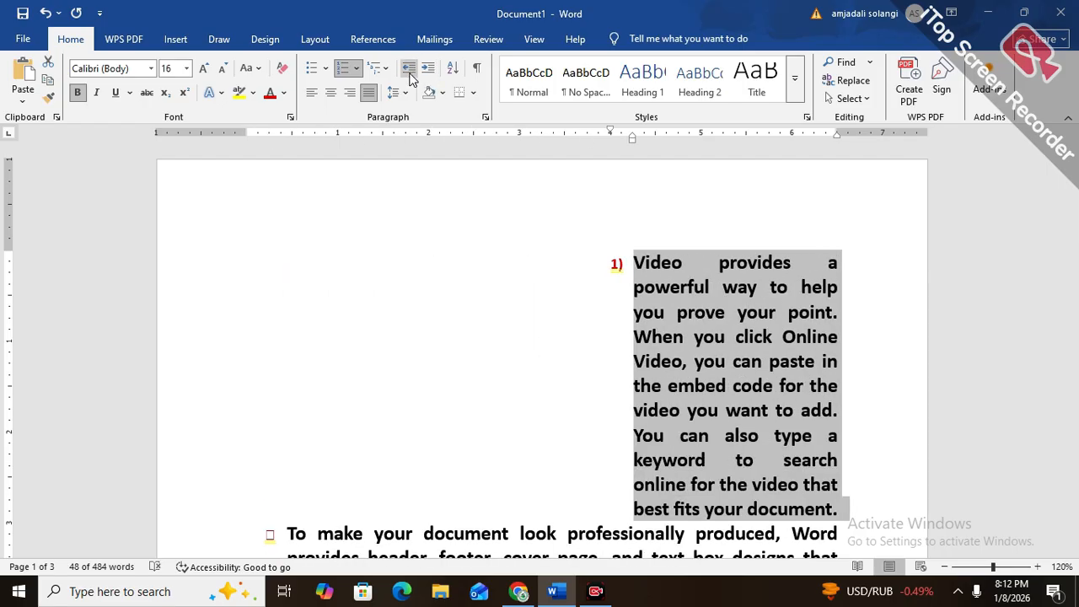
Decrease the first paragraph's indent until its number is back at the left margin
left_click(409, 71)
left_click(409, 70)
left_click(409, 70)
left_click(409, 71)
left_click(409, 71)
left_click(409, 71)
left_click(409, 70)
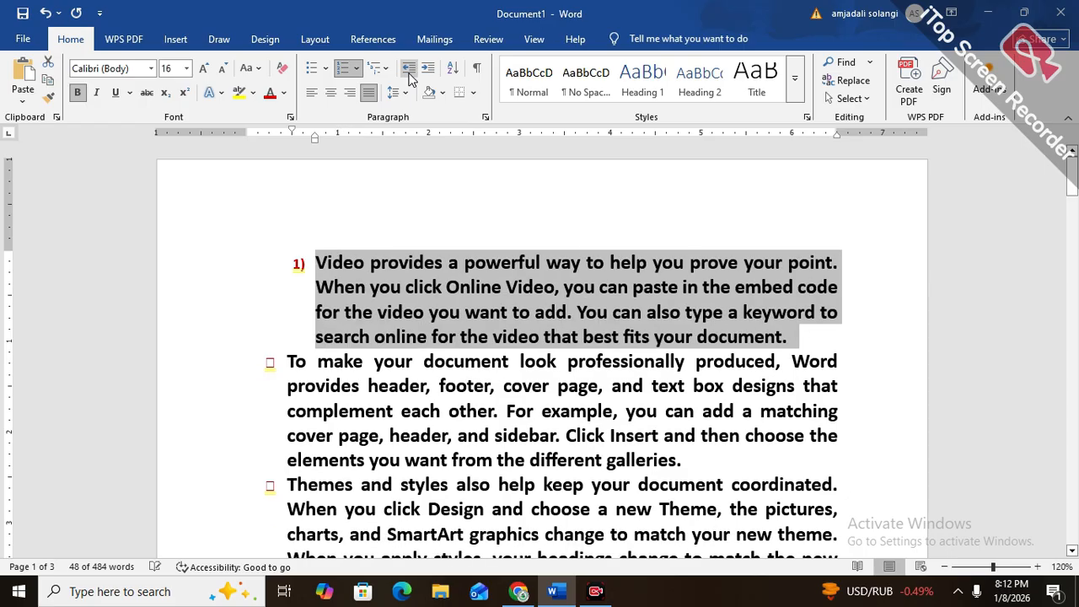
left_click(409, 74)
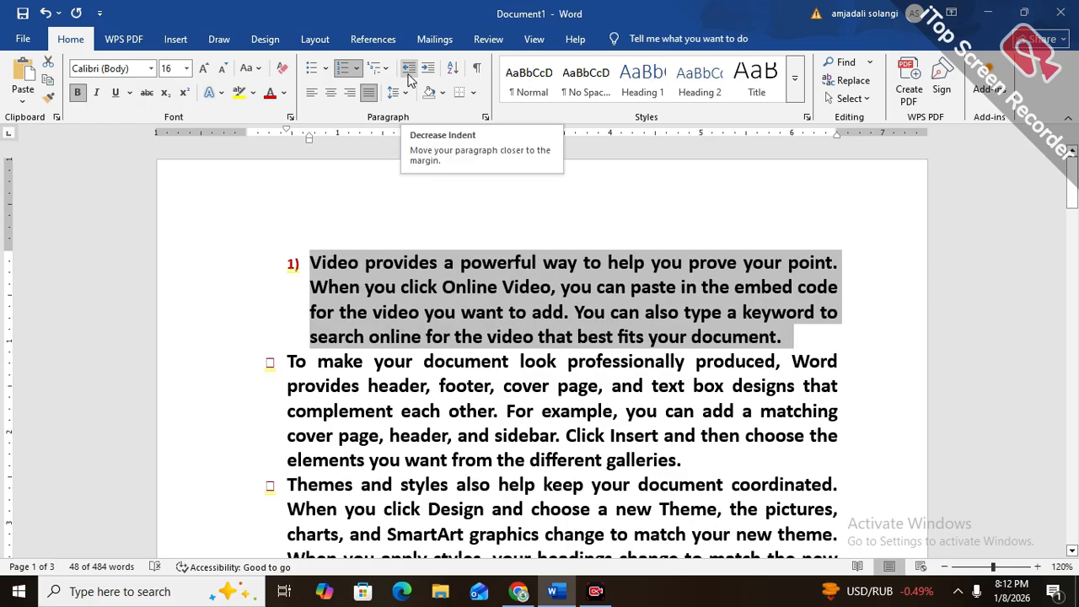
mouse_move(519, 591)
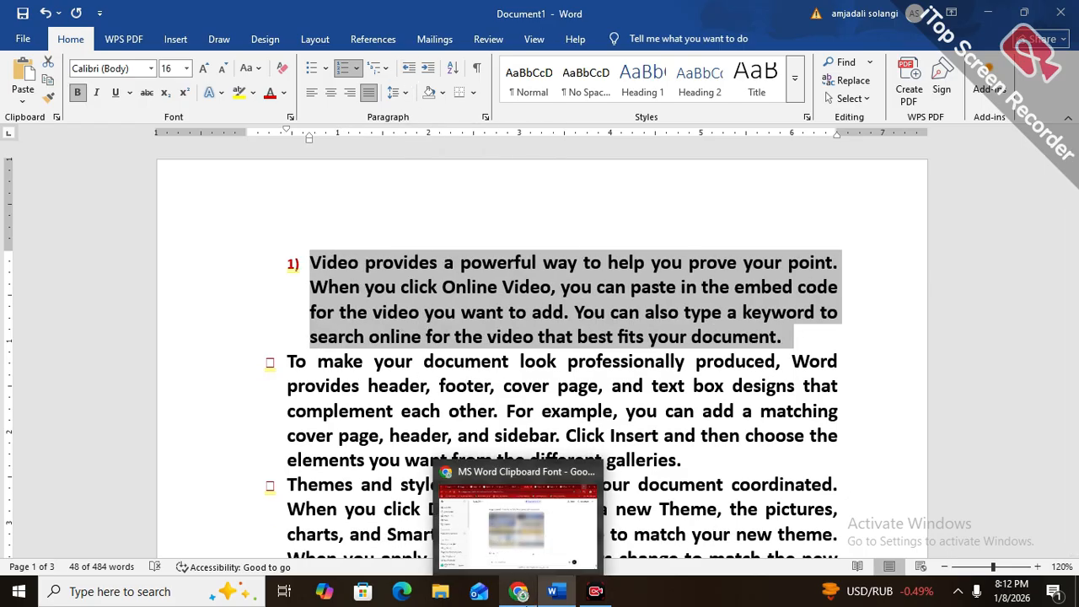
key("ctrl+shift+m")
key("ctrl+shift+m")
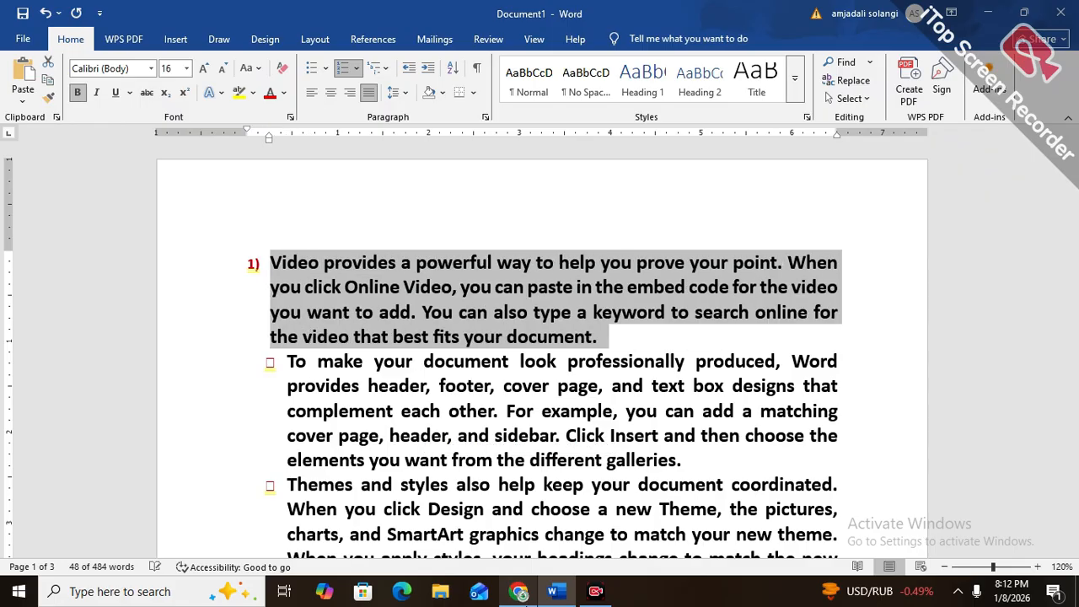
Increase the first paragraph's indent until its number sits at about 4.5 inches on the ruler
key("ctrl+m")
key("ctrl+m")
key("ctrl+m")
key("ctrl+m")
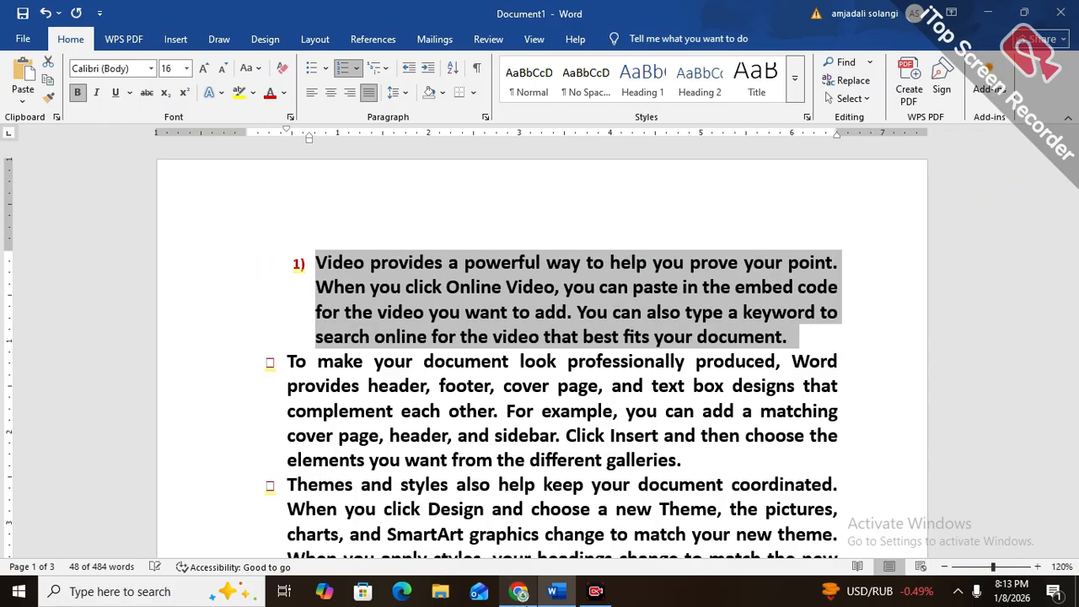
key("ctrl+m")
key("ctrl+m")
key("ctrl+m")
key("ctrl+m")
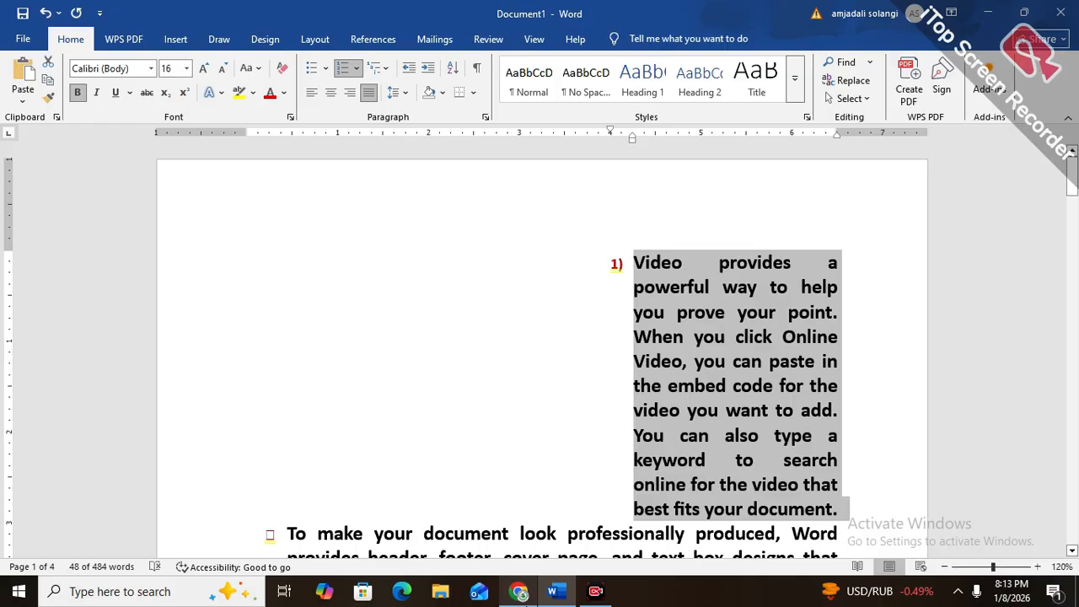
key("ctrl+m")
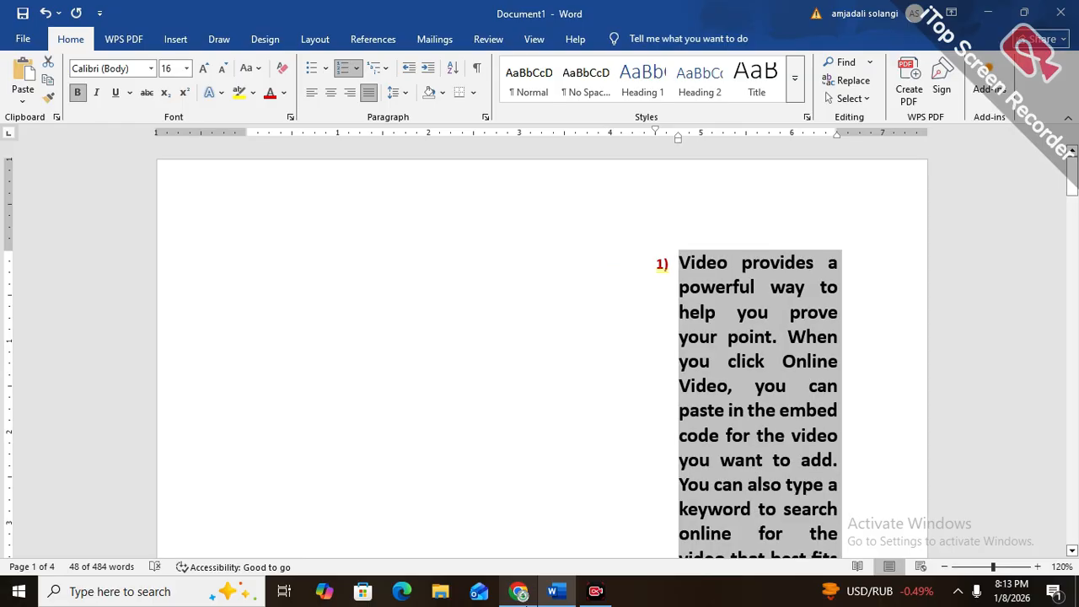
Decrease the first paragraph's indent from the 4.5-inch mark all the way to the left margin
key("ctrl+shift+m")
key("ctrl+shift+m")
key("ctrl+shift+m")
key("ctrl+shift+m")
key("ctrl+shift+m")
key("ctrl+shift+m")
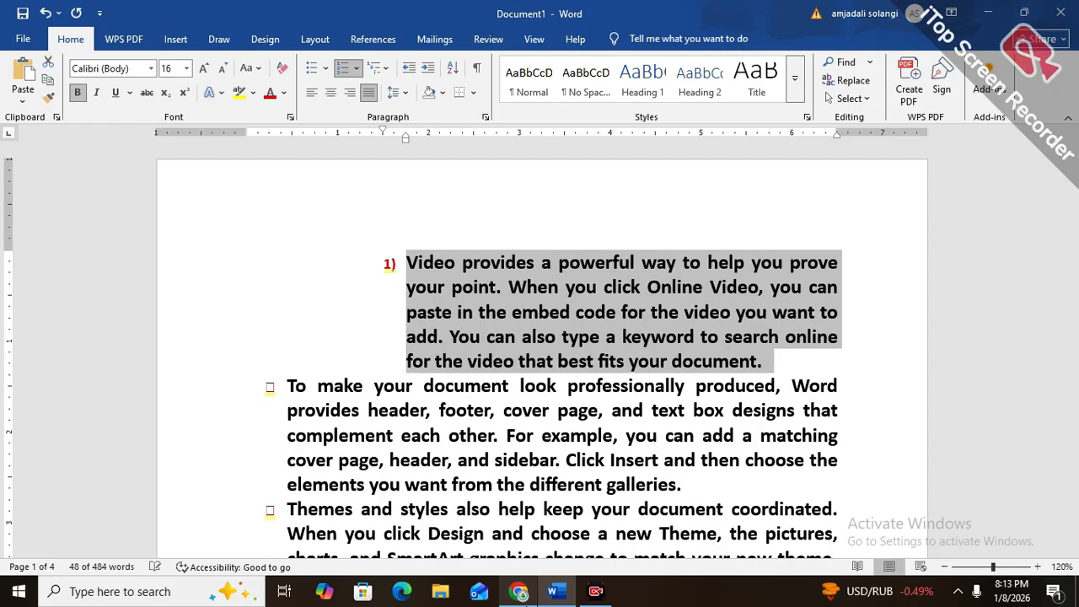
key("ctrl+shift+m")
key("ctrl+shift+m")
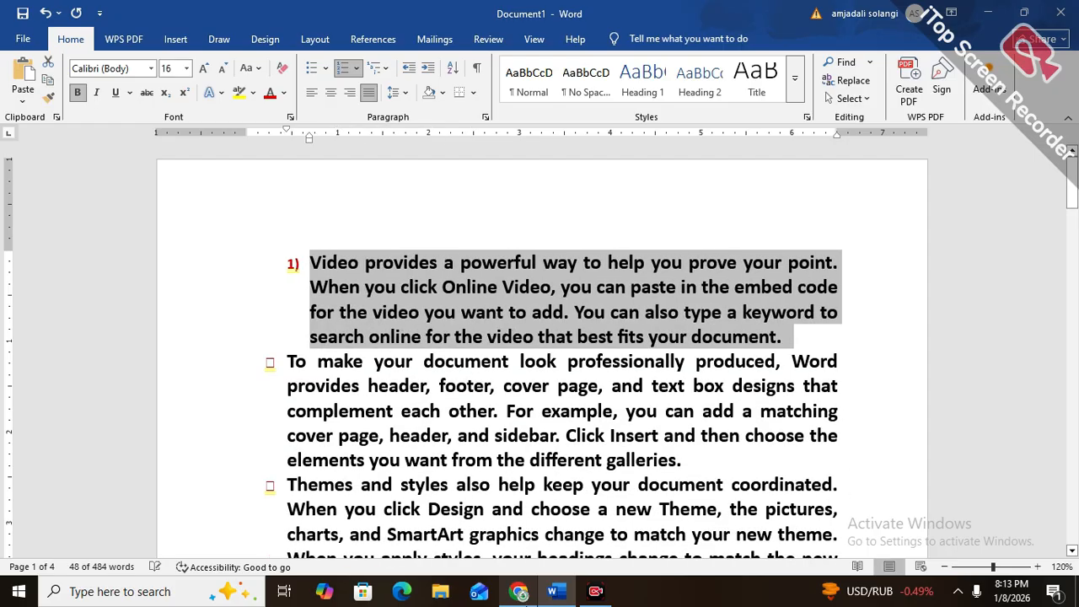
key("ctrl+shift+m")
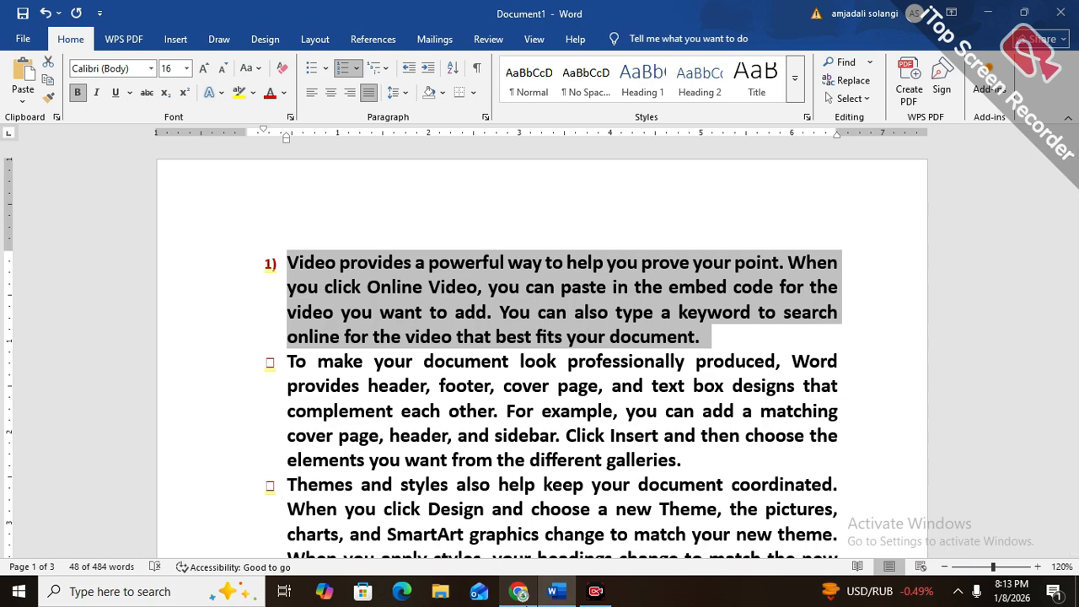
key("ctrl+shift+m")
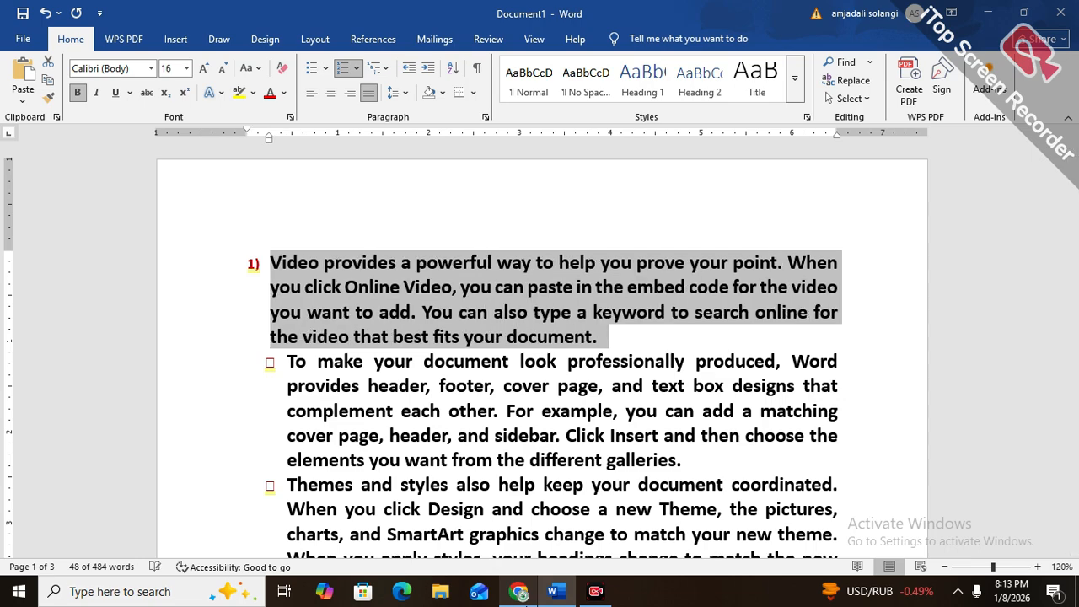
Increase the first paragraph's indent until its number sits at about 2.5 inches on the ruler
key("ctrl+m")
key("ctrl+m")
key("ctrl+m")
key("ctrl+m")
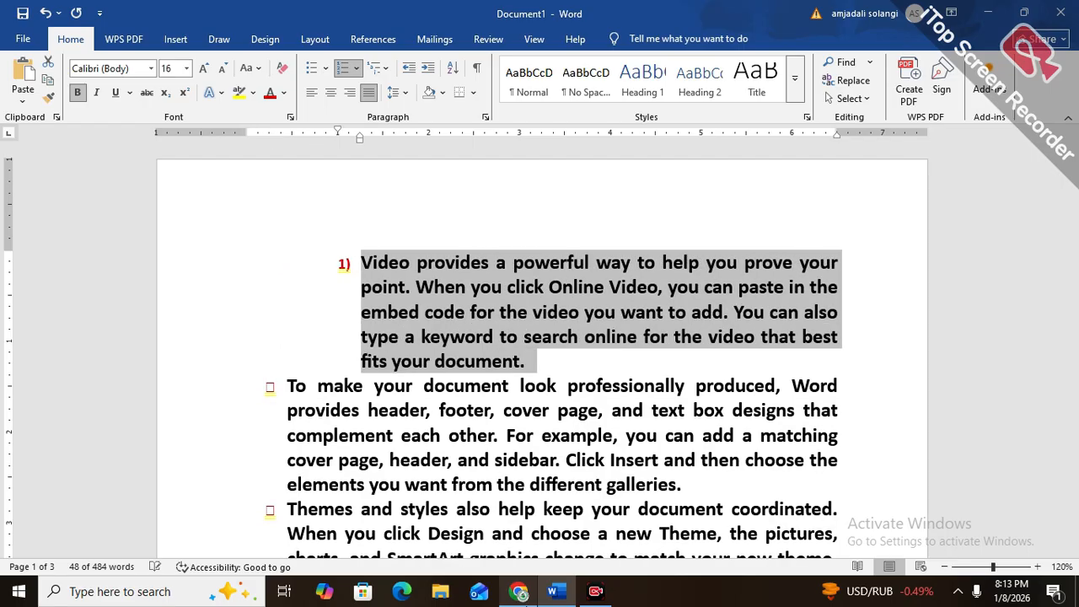
key("ctrl+m")
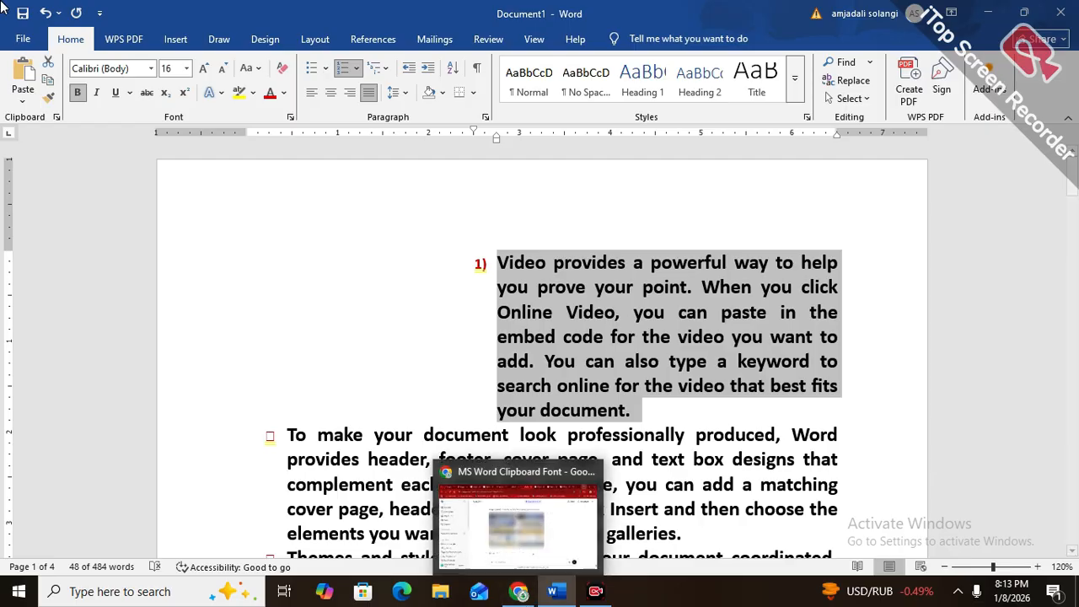
Append "gfgfdgf" to the first numbered paragraph and add five numbered items of random filler letters below it
left_click(706, 421)
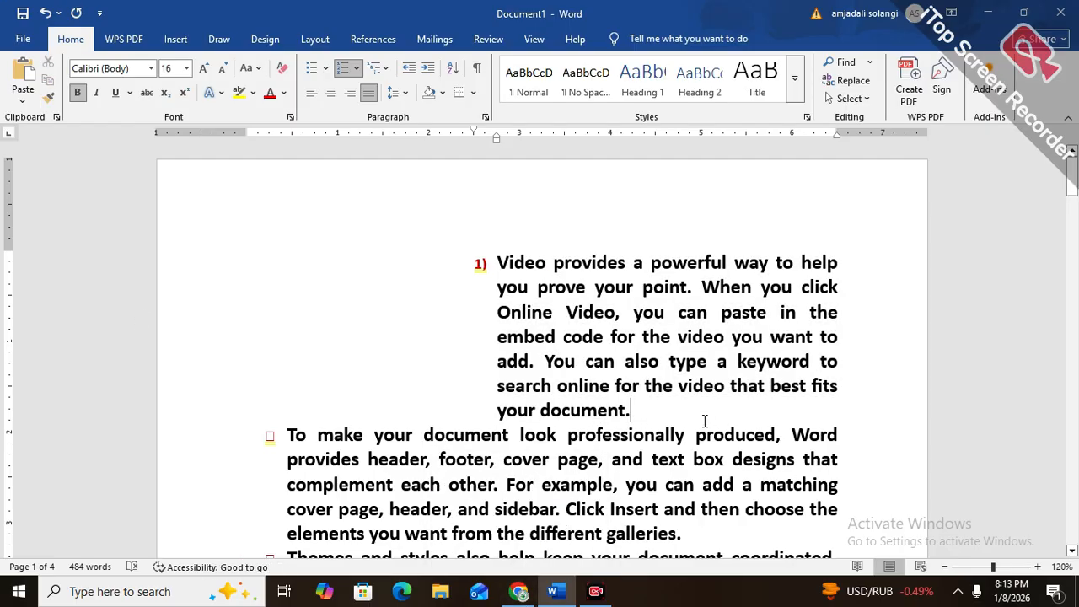
type("gfgfdgf")
key("Return")
type("dgdfgdfgdfgdfg")
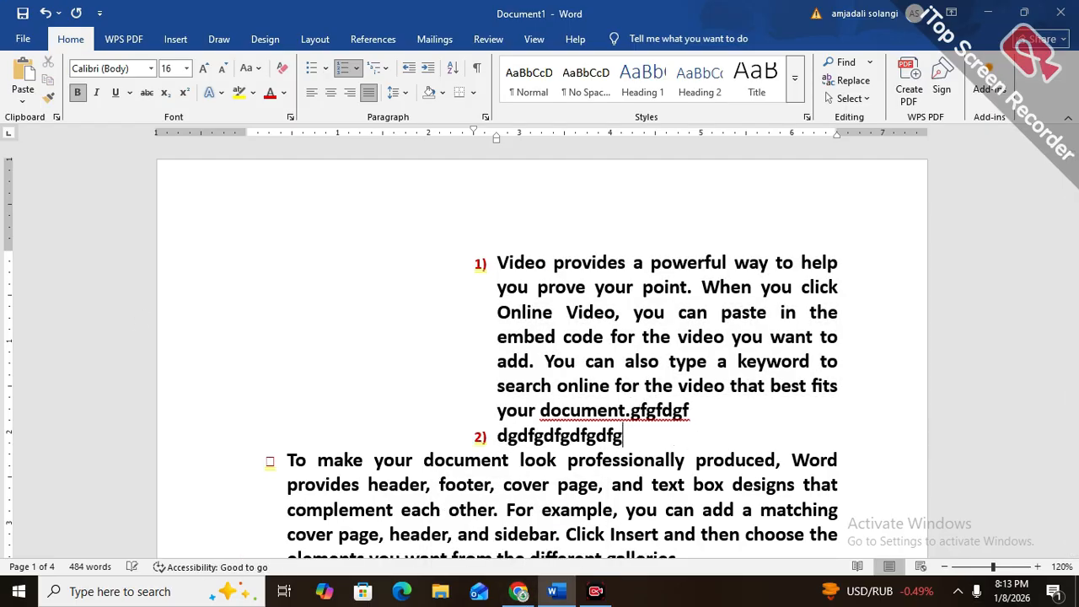
key("Return")
type("dgdfgdfgdfg")
key("Return")
type("dgdfgdfgdfgdf")
key("Return")
type("sdgdfgdfgdfg")
key("Return")
type("dfgdfgdfgdf")
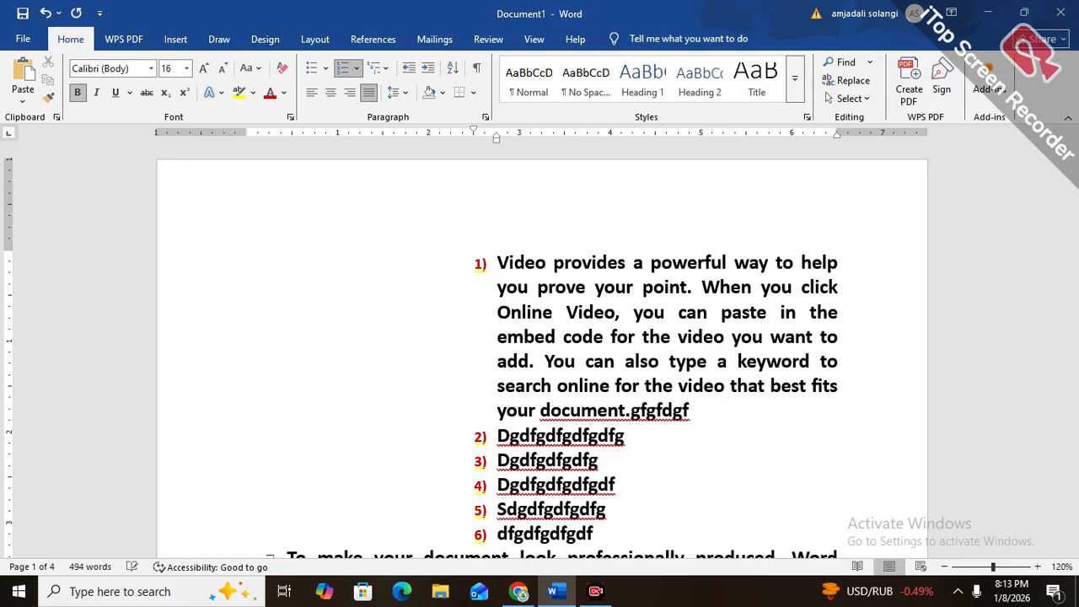
Undo the filler text, the added list items and the last indent increase of the first paragraph
key("ctrl+z")
key("ctrl+z")
key("ctrl+z")
key("ctrl+z")
key("ctrl+z")
key("ctrl+z")
key("ctrl+z")
key("ctrl+z")
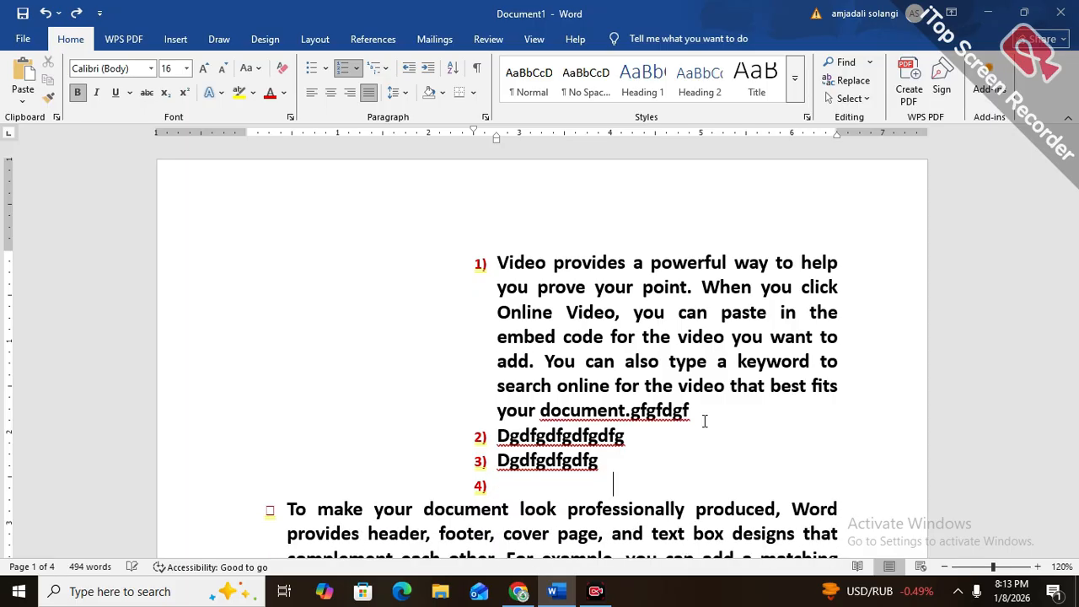
key("ctrl+z")
key("ctrl+z")
key("ctrl+z")
key("ctrl+z")
key("ctrl+z")
key("ctrl+z")
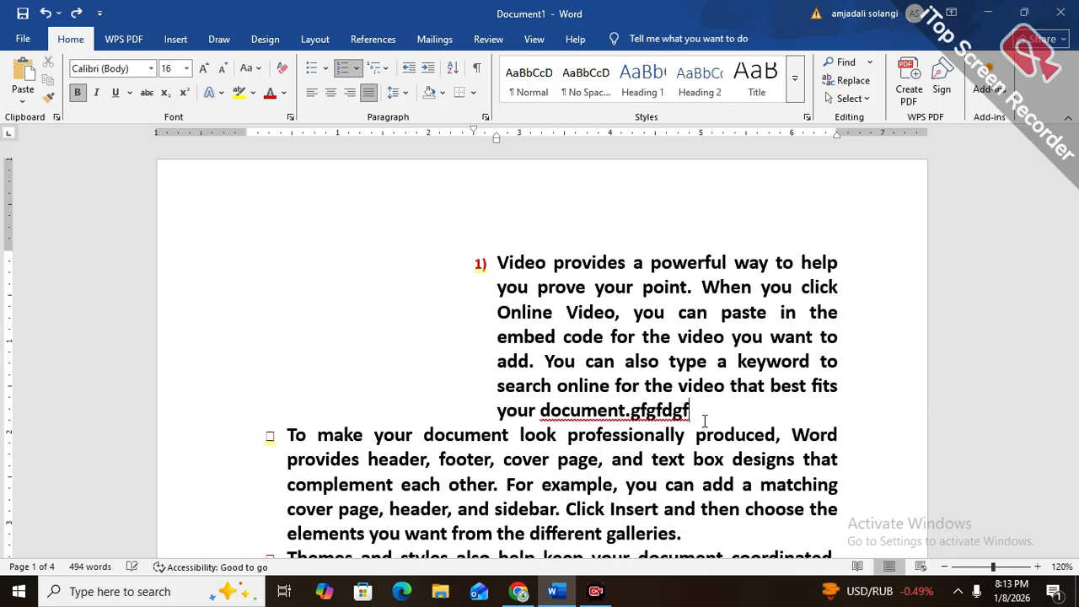
key("ctrl+z")
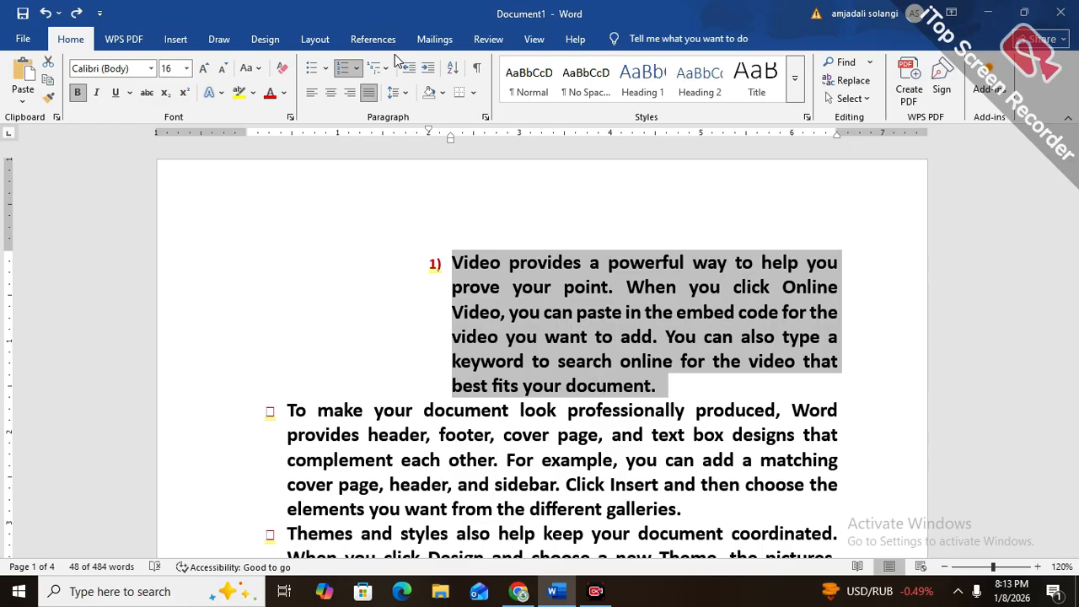
Shade the first numbered paragraph with the darkest, near-black shade of the light gray theme color
left_click(442, 93)
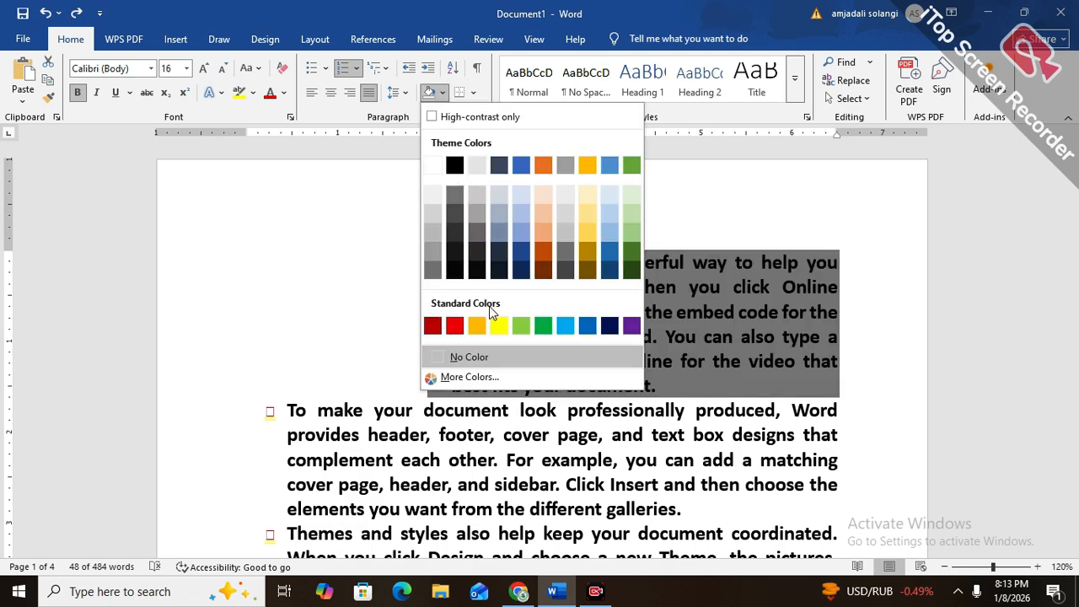
left_click(476, 271)
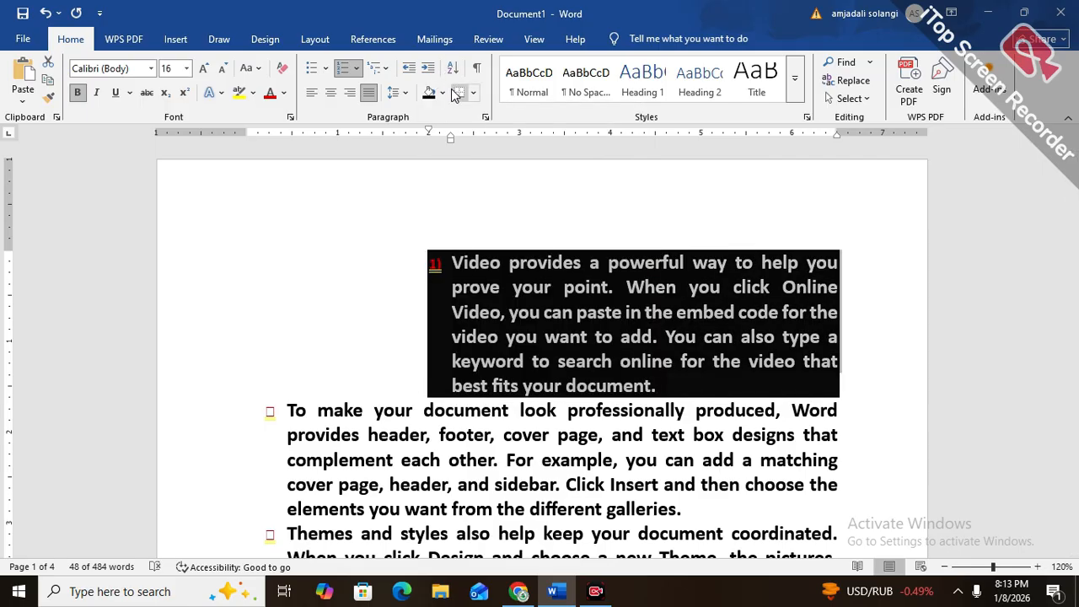
left_click(470, 286)
Give the shaded first paragraph a box border with the thick-and-thin double line style in the border settings
mouse_move(454, 263)
left_mouse_down()
mouse_move(523, 363)
mouse_move(658, 386)
left_mouse_up()
left_click(473, 93)
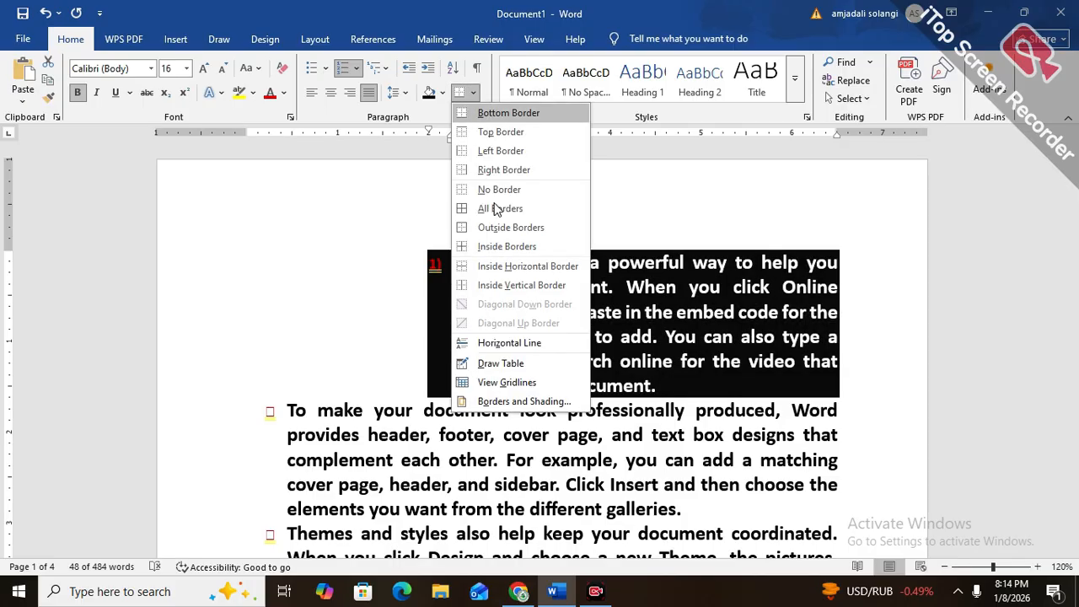
left_click(509, 402)
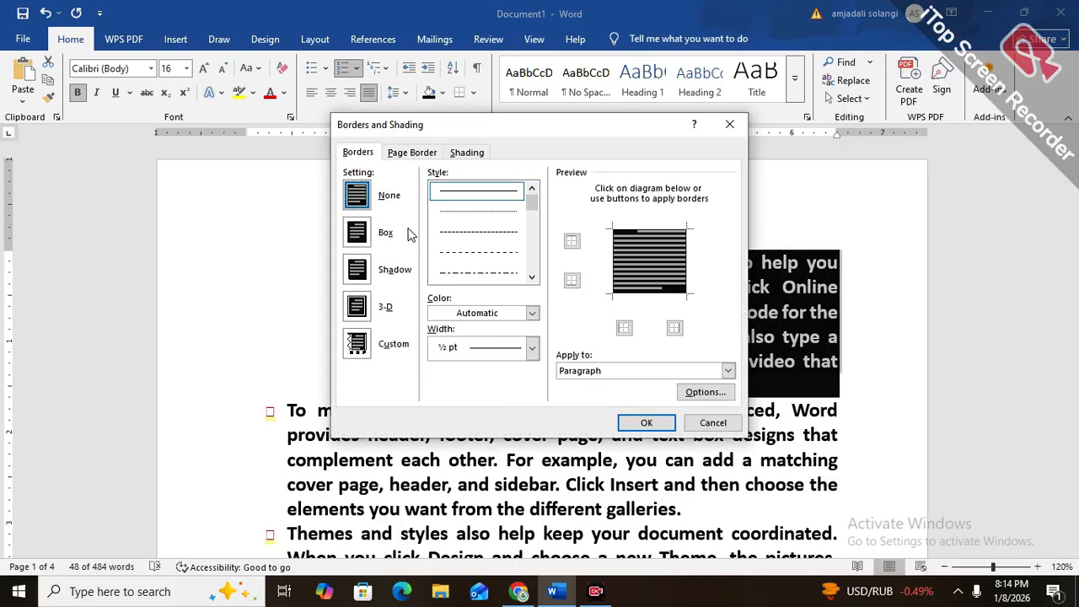
left_click(509, 273)
left_click(534, 278)
left_click(534, 278)
left_click(533, 278)
left_click(533, 277)
left_click(533, 277)
left_click(456, 251)
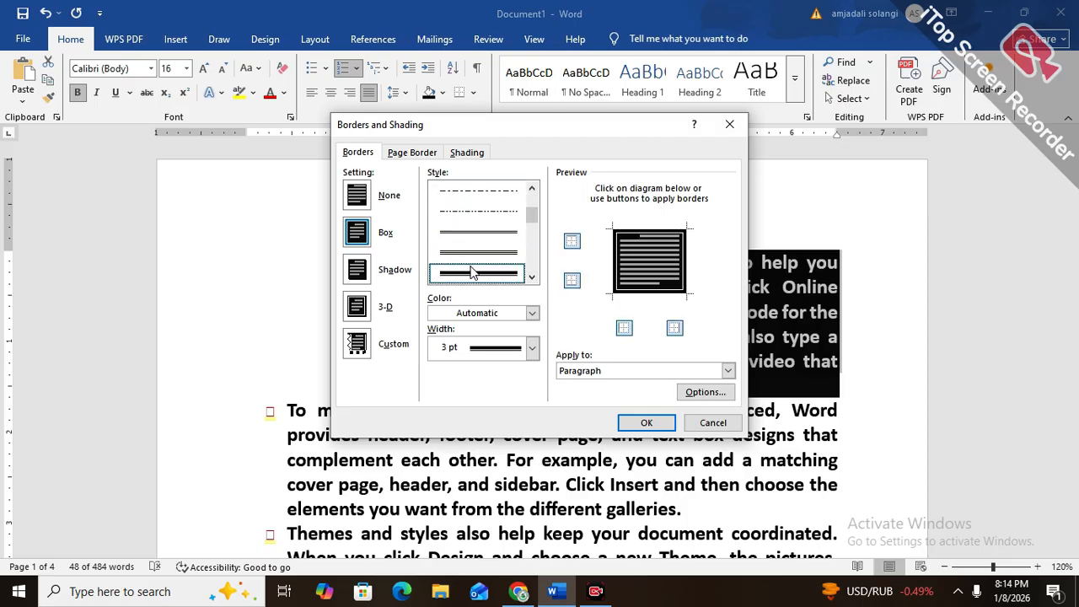
Set the box border's color to red and its width to 4½ pt, and apply it to the paragraph
left_click(481, 313)
left_click(462, 511)
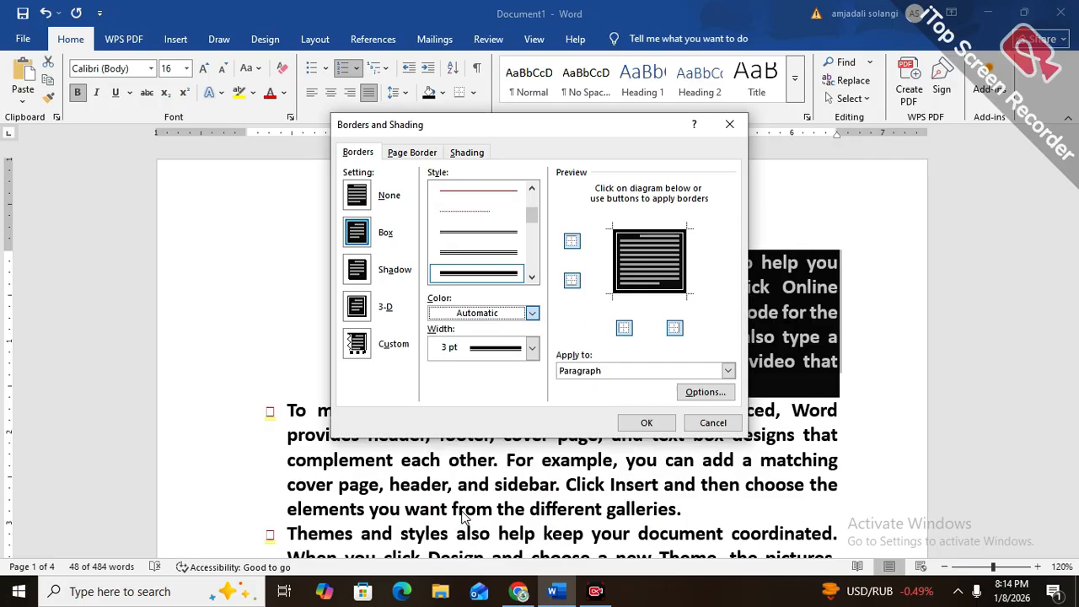
left_click(464, 351)
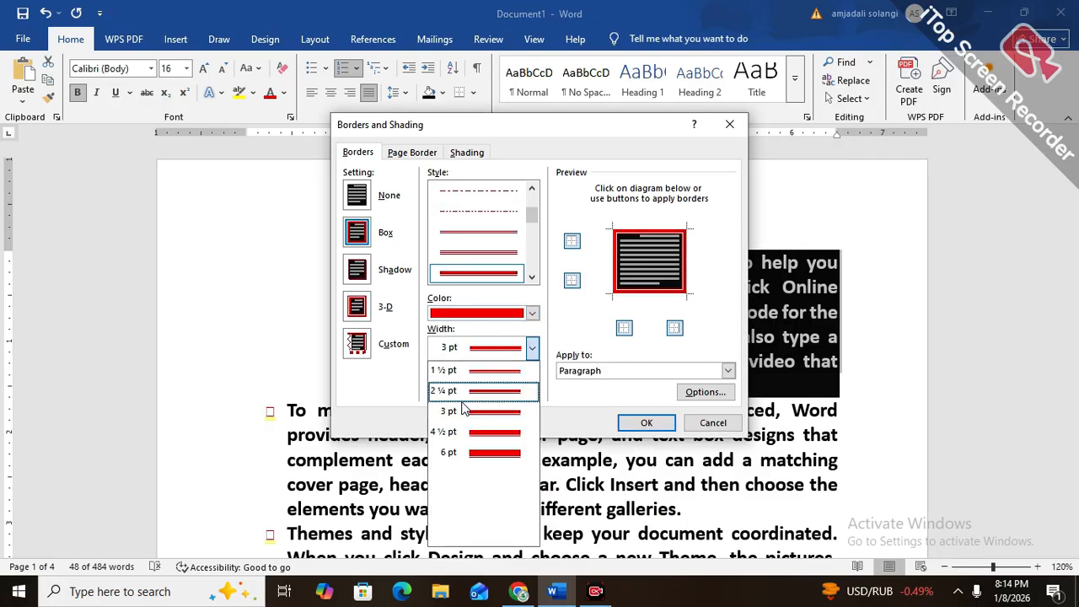
left_click(462, 432)
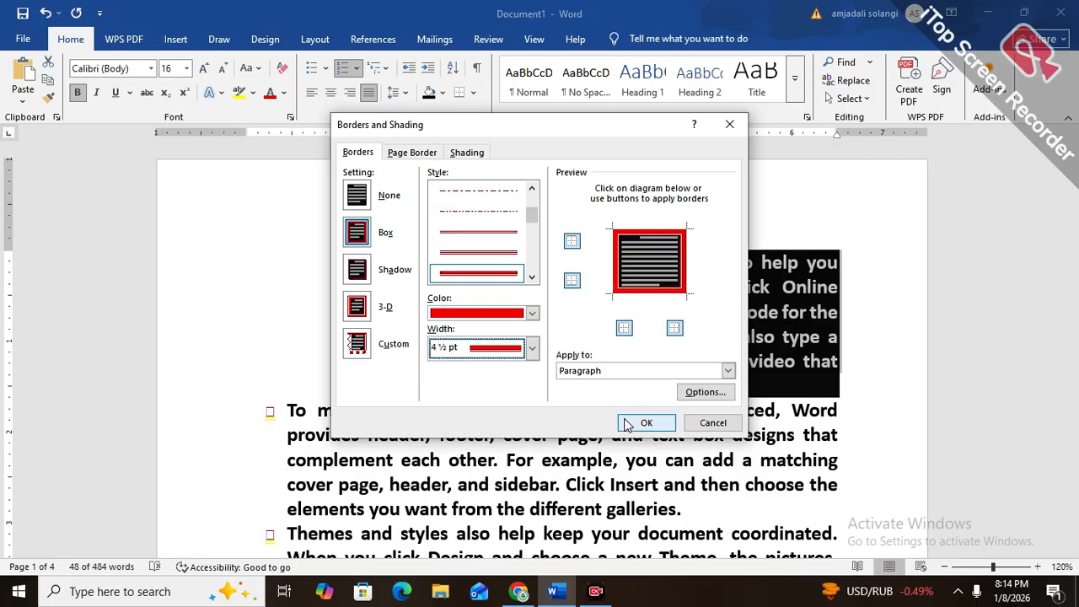
left_click(644, 422)
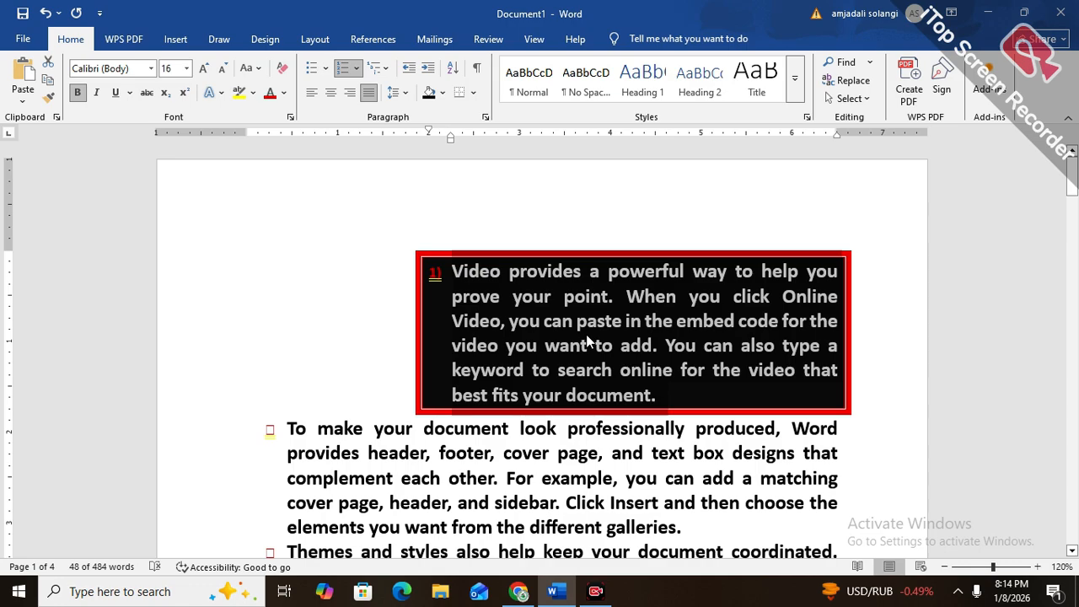